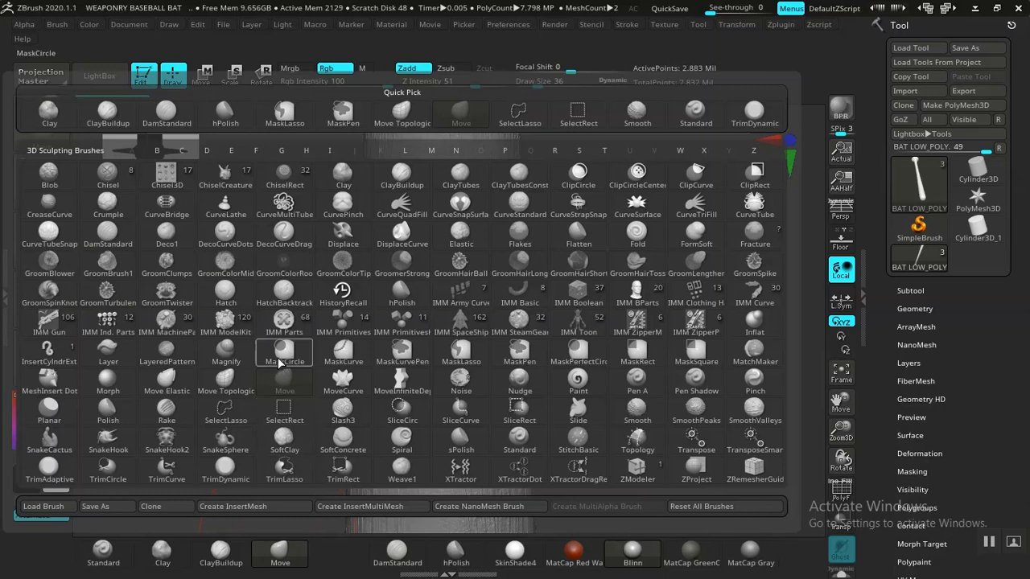
# Step: Choose the Move Topological brush and frame the spiked metal rings around the bat
pyautogui.click(227, 390)
pyautogui.keyDown('alt'); pyautogui.moveTo(713, 350); pyautogui.dragTo(677, 294); pyautogui.keyUp('alt')
pyautogui.keyDown('alt'); pyautogui.moveTo(679, 362); pyautogui.dragTo(655, 498); pyautogui.keyUp('alt')
pyautogui.keyDown('alt'); pyautogui.moveTo(681, 410); pyautogui.dragTo(684, 442); pyautogui.keyUp('alt')
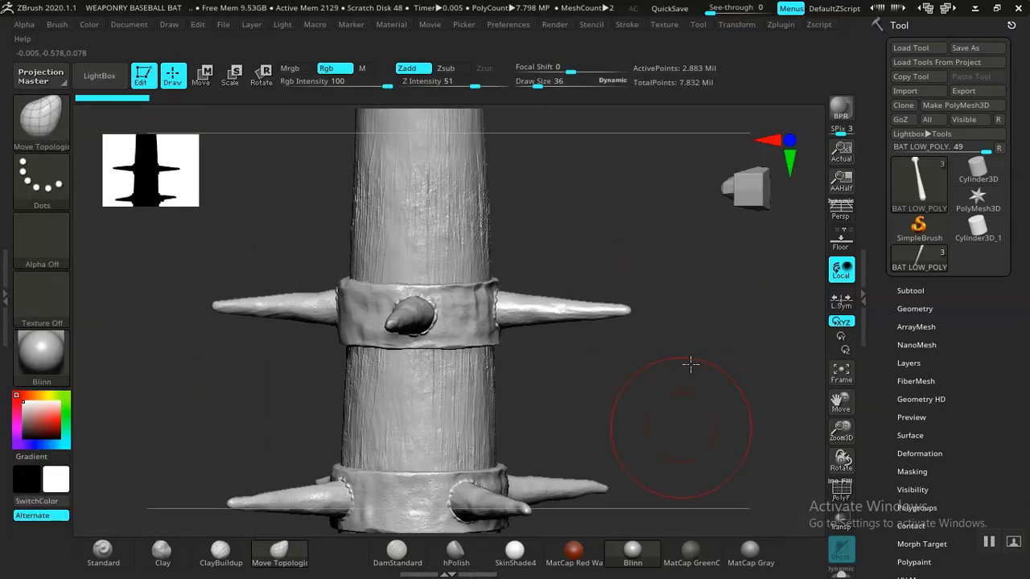
pyautogui.keyDown('alt'); pyautogui.moveTo(689, 361); pyautogui.dragTo(701, 326); pyautogui.keyUp('alt')
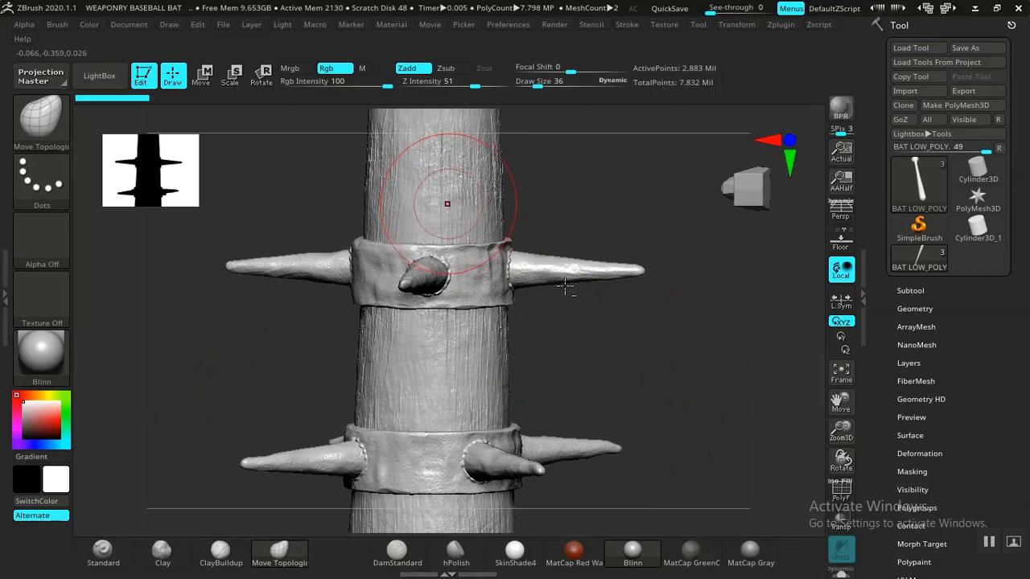
pyautogui.moveTo(653, 353); pyautogui.dragTo(658, 356)
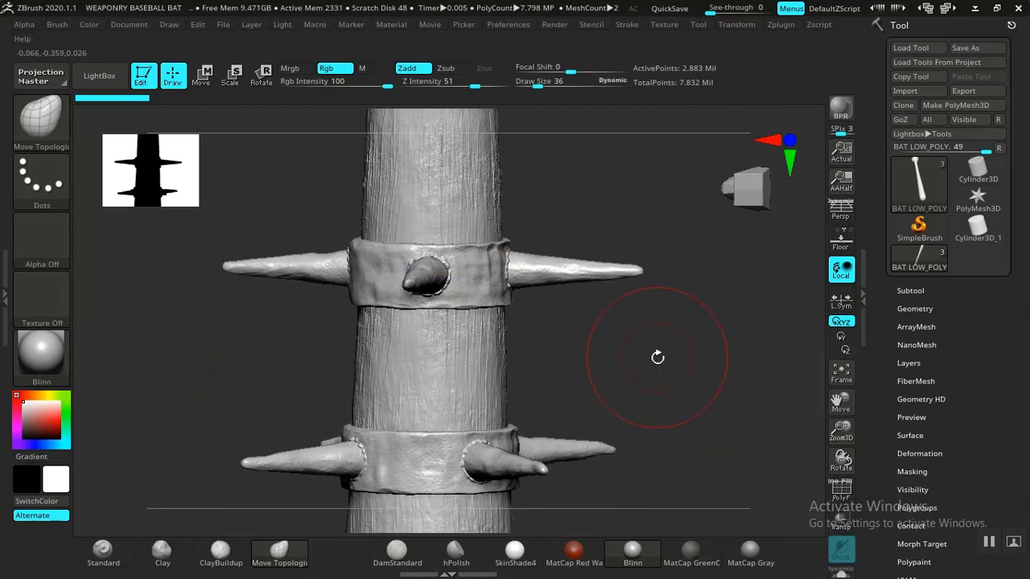
# Step: Lower the subdivision levels of the bat and the BAT RINGS LOW_POLY subtool
pyautogui.hotkey('shift', 'd')
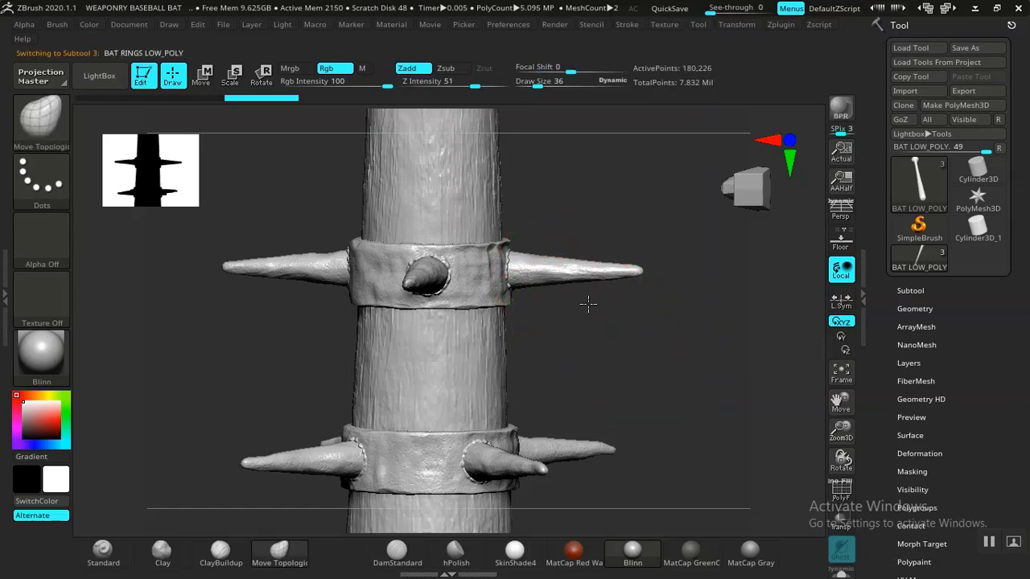
pyautogui.moveTo(659, 370); pyautogui.dragTo(653, 369)
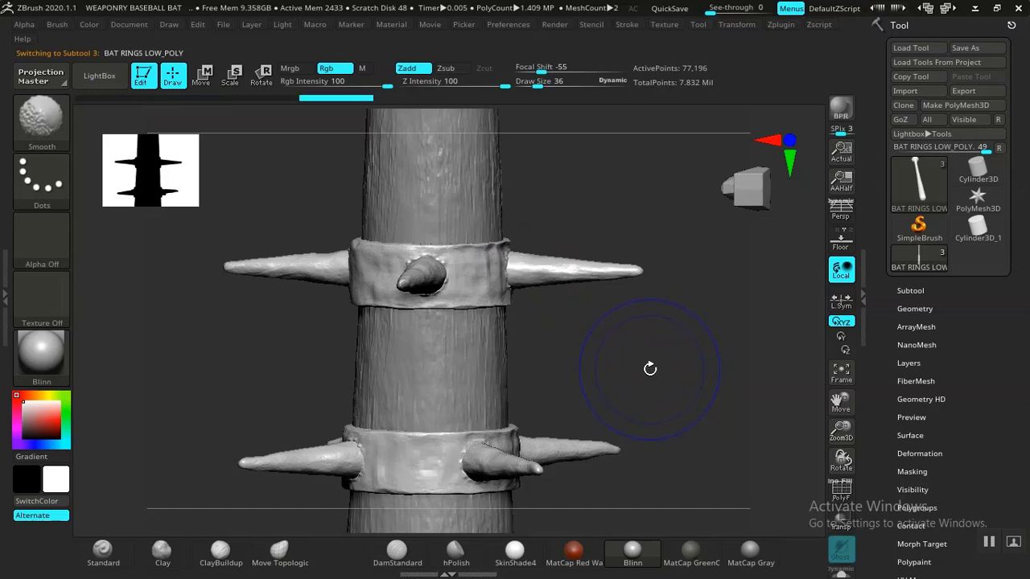
pyautogui.hotkey('shift', 'd')
pyautogui.keyDown('alt'); pyautogui.moveTo(691, 375); pyautogui.dragTo(664, 349); pyautogui.keyUp('alt')
pyautogui.keyDown('alt'); pyautogui.moveTo(736, 352); pyautogui.dragTo(754, 379); pyautogui.keyUp('alt')
pyautogui.hotkey('shift', 'd')
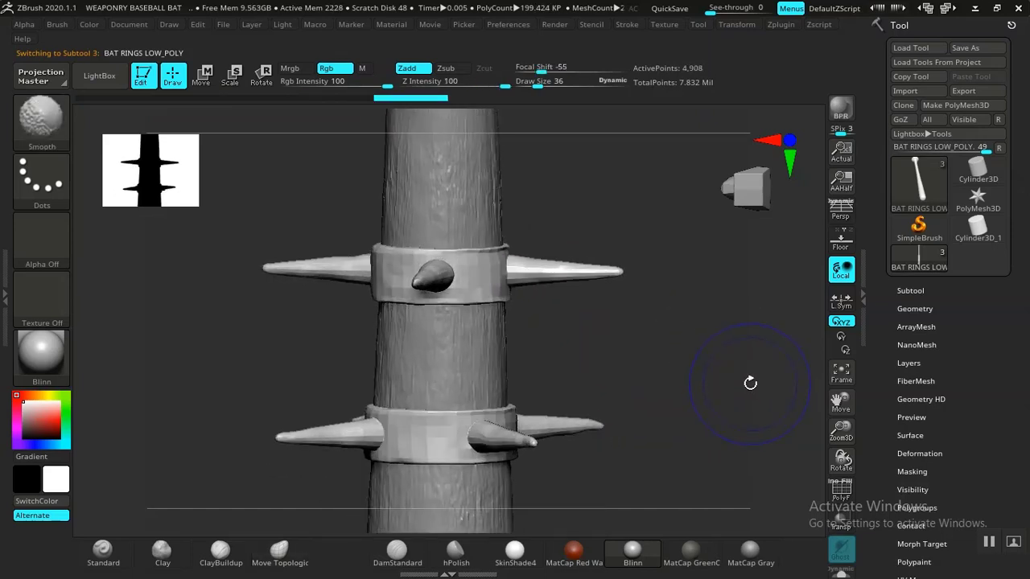
pyautogui.moveTo(683, 330); pyautogui.dragTo(805, 362)
# Step: Make the NAILS LOW POLY subtool visible between the spiked rings
pyautogui.click(910, 293)
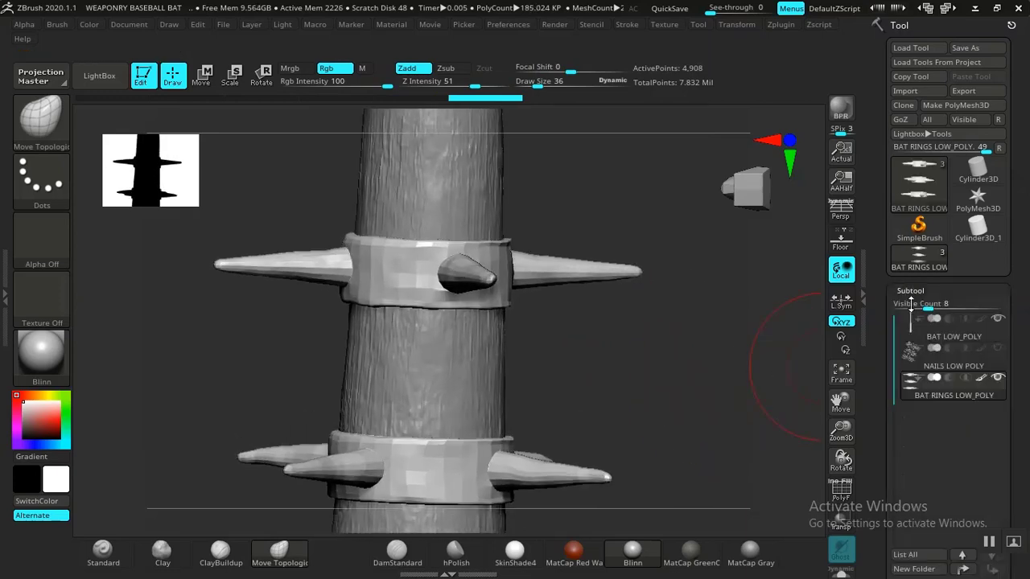
pyautogui.click(996, 350)
pyautogui.keyDown('alt'); pyautogui.moveTo(706, 364); pyautogui.dragTo(630, 393); pyautogui.keyUp('alt')
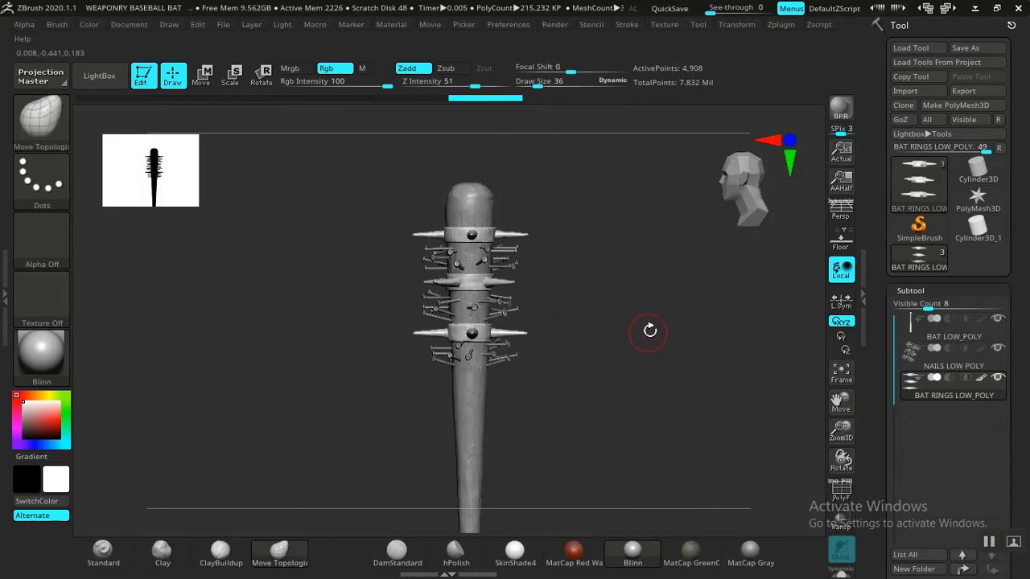
pyautogui.keyDown('alt'); pyautogui.moveTo(650, 331); pyautogui.dragTo(683, 340); pyautogui.keyUp('alt')
pyautogui.moveTo(683, 339); pyautogui.dragTo(695, 352)
pyautogui.keyDown('alt'); pyautogui.moveTo(666, 282); pyautogui.dragTo(694, 382); pyautogui.keyUp('alt')
pyautogui.moveTo(697, 331); pyautogui.dragTo(698, 389)
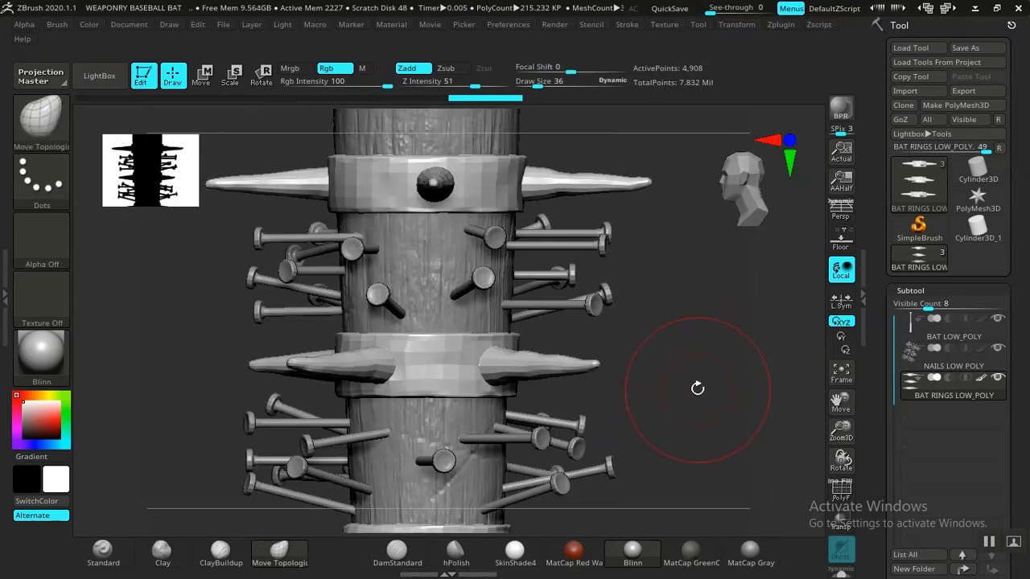
# Step: Turn on the polyframe display and make NAILS LOW POLY the active subtool
pyautogui.click(906, 291)
pyautogui.moveTo(780, 358); pyautogui.dragTo(701, 351)
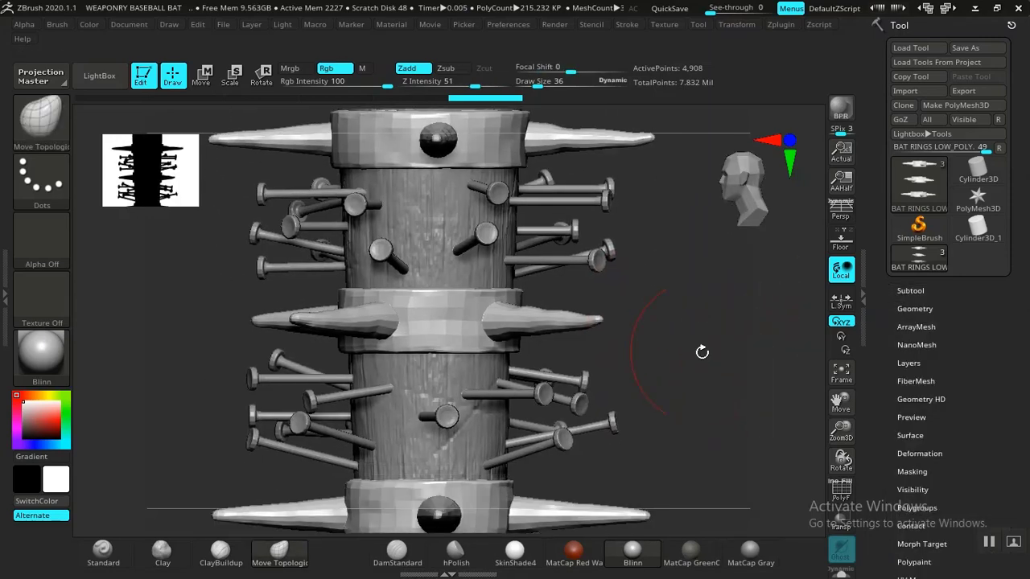
pyautogui.hotkey('shift', 'f')
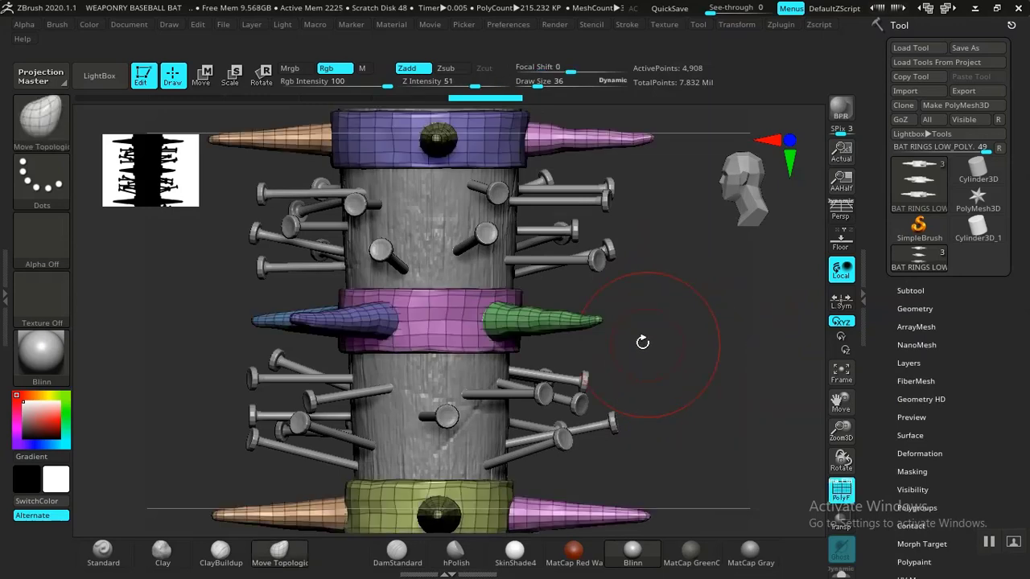
pyautogui.click(904, 290)
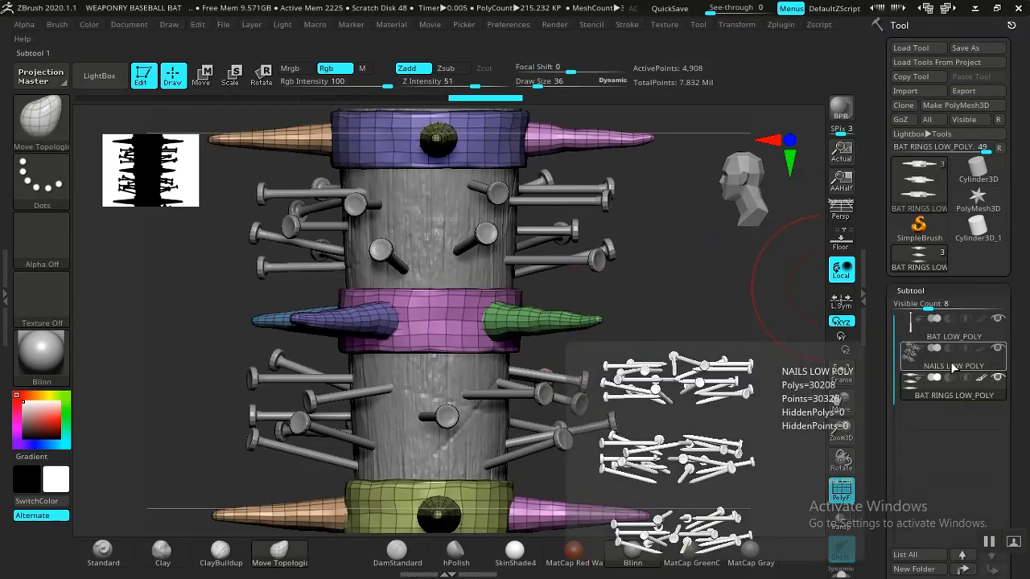
pyautogui.click(954, 359)
pyautogui.keyDown('alt'); pyautogui.moveTo(683, 354); pyautogui.dragTo(683, 331); pyautogui.keyUp('alt')
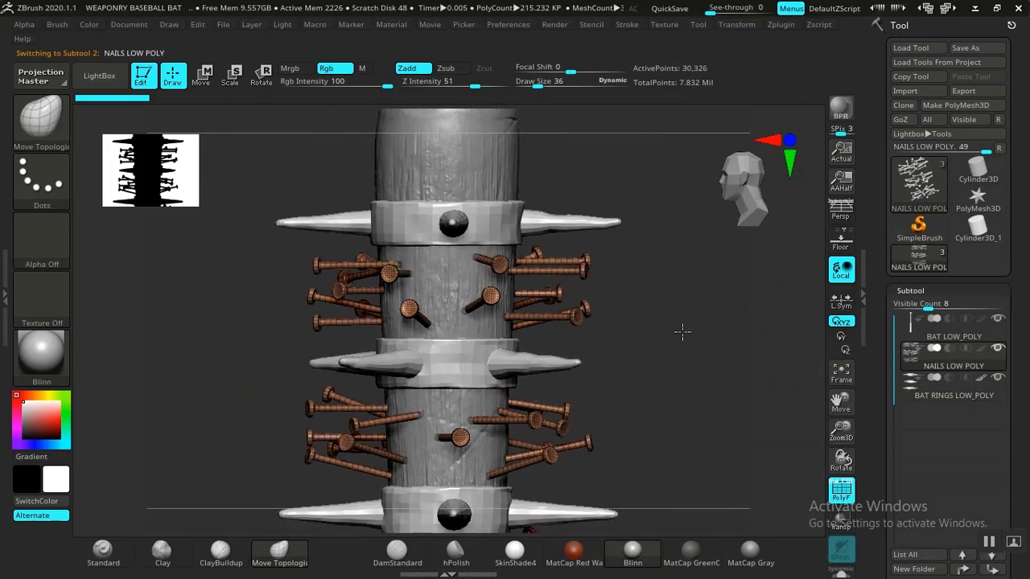
# Step: Split the nails into separate polygroups with Auto Groups
pyautogui.click(912, 291)
pyautogui.scroll(-5, 895, 348)
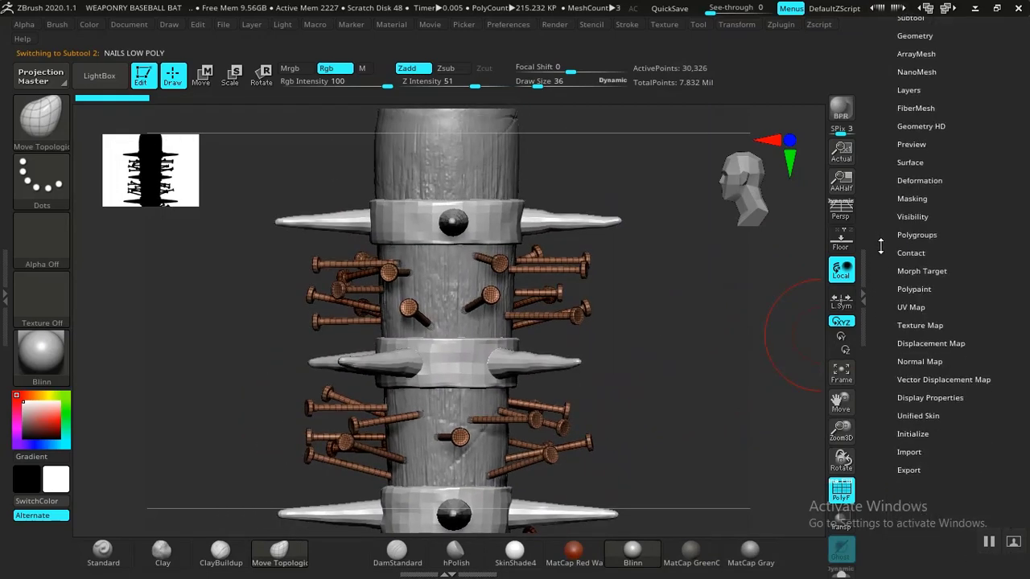
pyautogui.scroll(3, 883, 248)
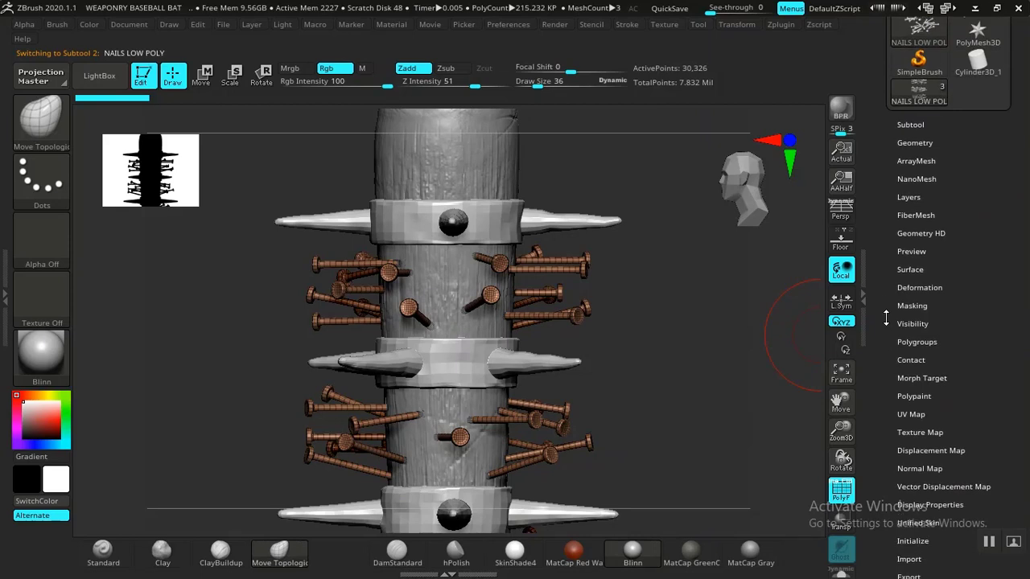
pyautogui.scroll(-3, 901, 297)
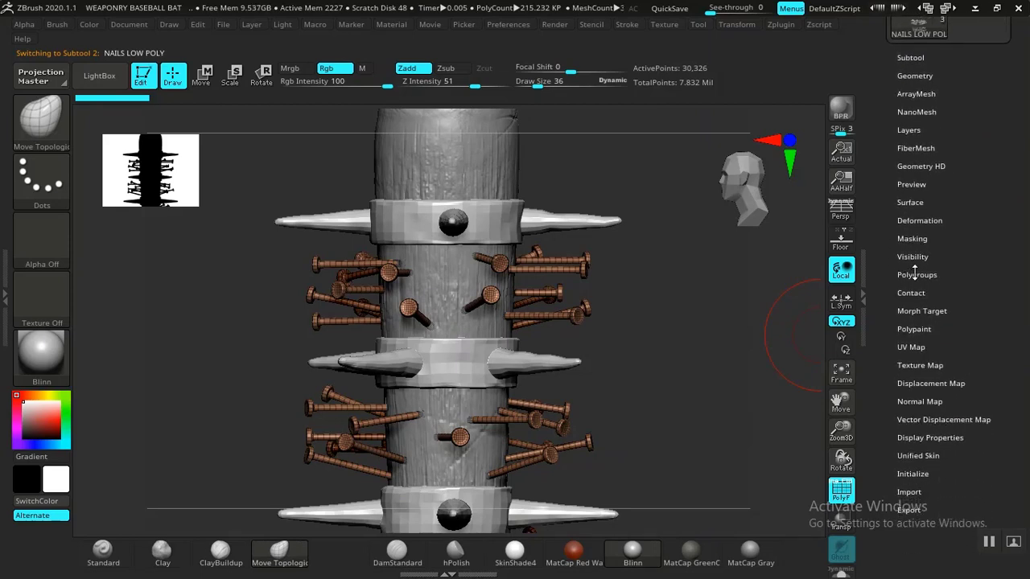
pyautogui.click(915, 275)
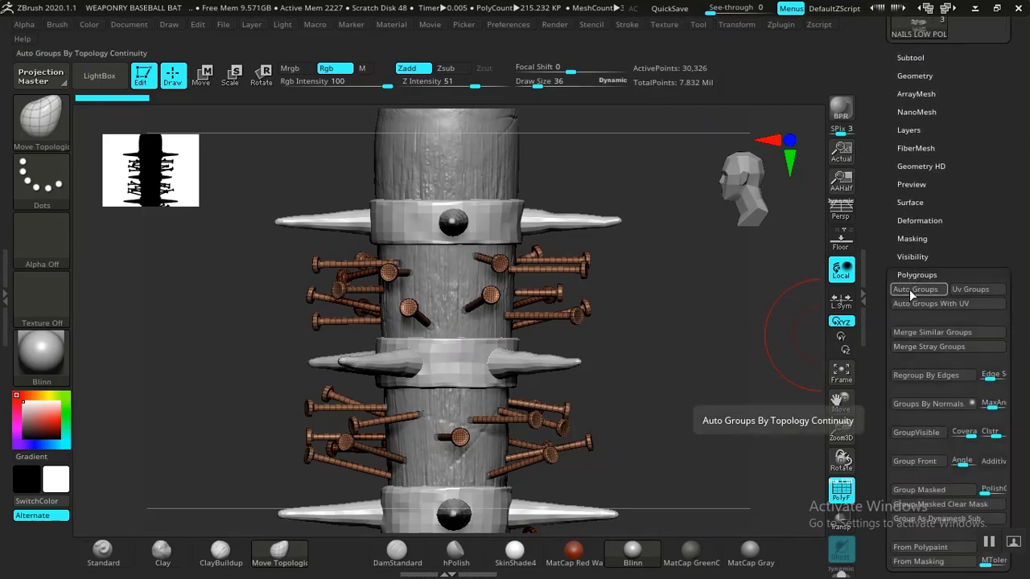
pyautogui.click(914, 290)
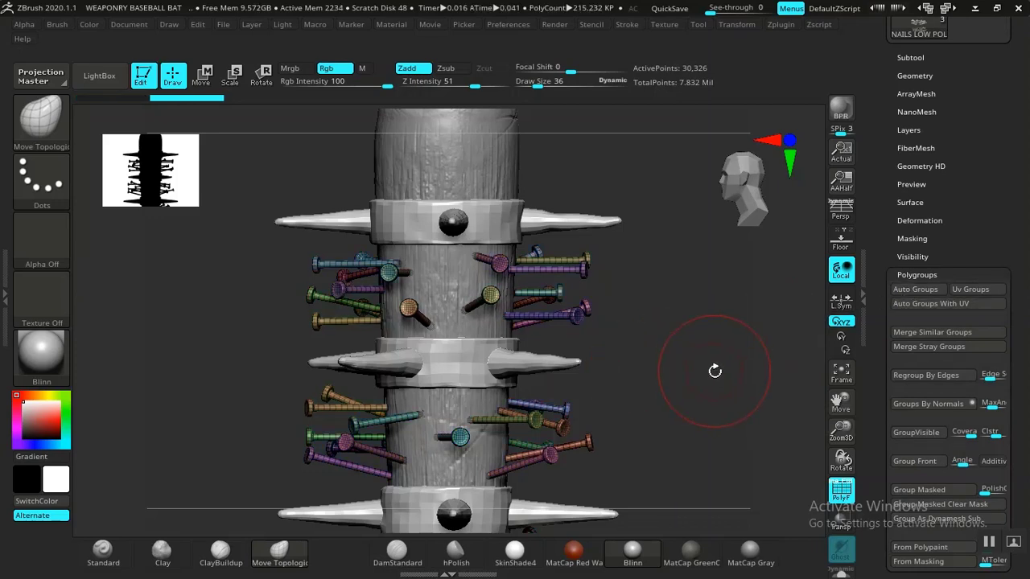
pyautogui.keyDown('alt'); pyautogui.moveTo(715, 371); pyautogui.dragTo(708, 239); pyautogui.keyUp('alt')
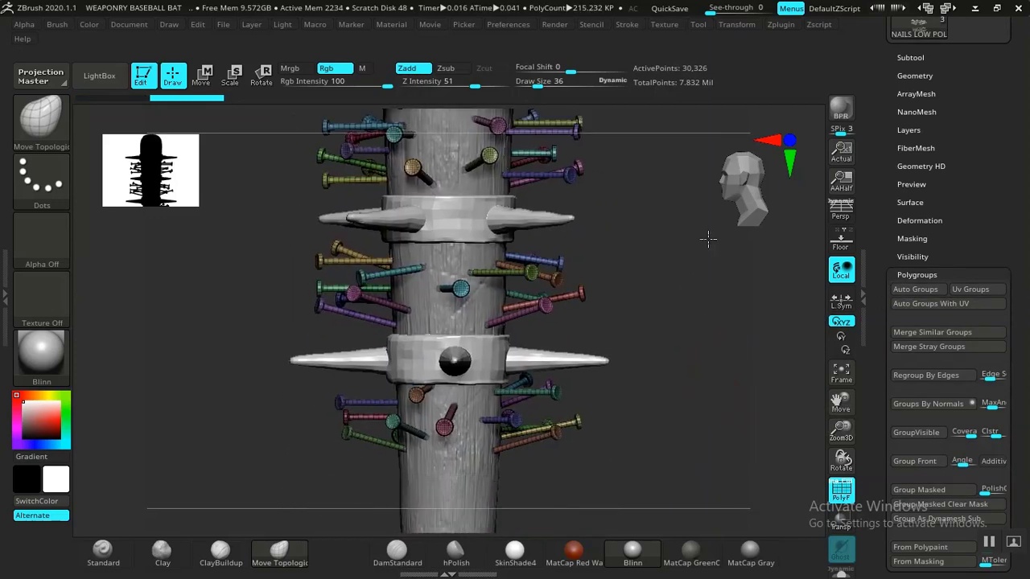
pyautogui.keyDown('alt'); pyautogui.moveTo(704, 356); pyautogui.dragTo(700, 292); pyautogui.keyUp('alt')
pyautogui.moveTo(660, 395)
pyautogui.keyDown('alt'); pyautogui.mouseDown()
pyautogui.moveTo(658, 320)
pyautogui.moveTo(662, 352)
pyautogui.moveTo(598, 349)
pyautogui.moveTo(676, 363)
pyautogui.moveTo(557, 301)
pyautogui.mouseUp(); pyautogui.keyUp('alt')
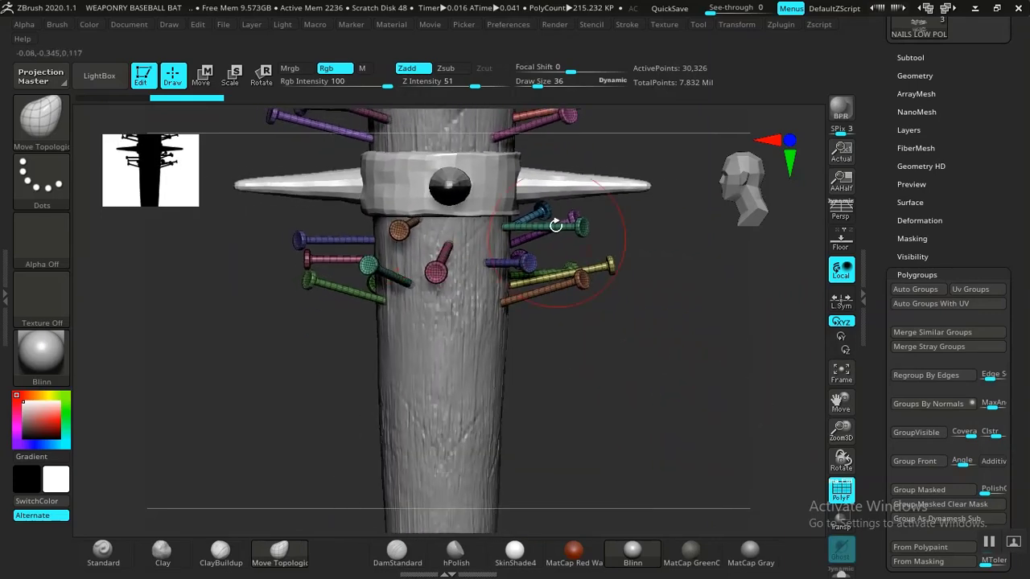
pyautogui.keyDown('alt'); pyautogui.moveTo(652, 361); pyautogui.dragTo(680, 354); pyautogui.keyUp('alt')
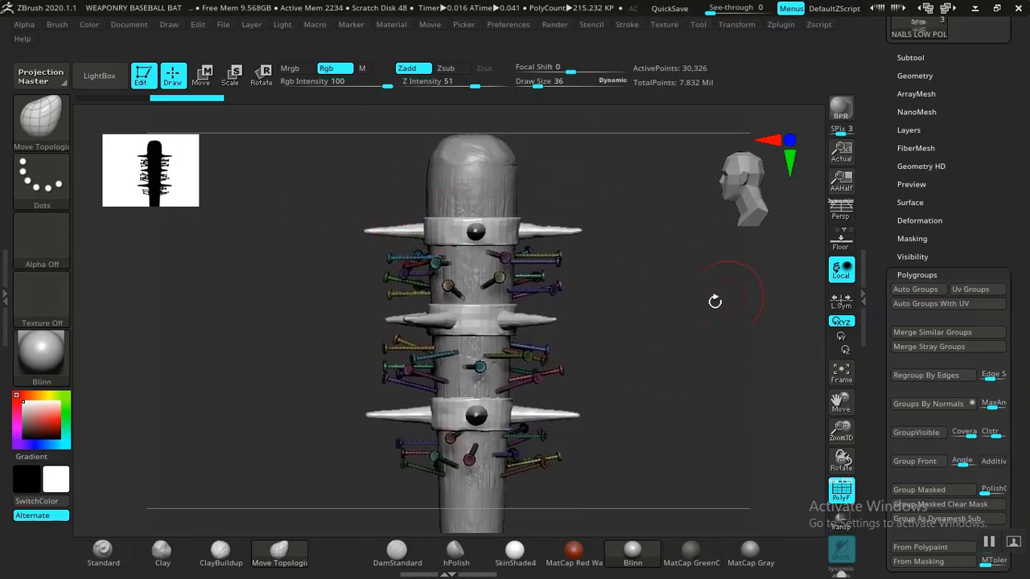
pyautogui.keyDown('alt'); pyautogui.moveTo(714, 301); pyautogui.dragTo(580, 335); pyautogui.keyUp('alt')
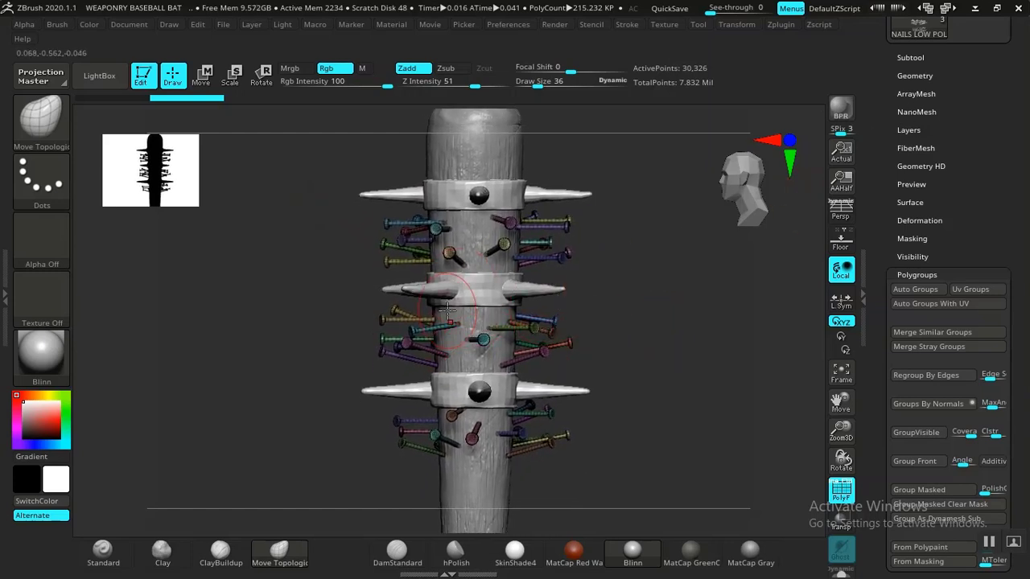
# Step: Mask the upper two clusters of nails, combine them into one polygroup and clear the mask
pyautogui.moveTo(274, 153)
pyautogui.keyDown('ctrl'); pyautogui.mouseDown()
pyautogui.moveTo(345, 379)
pyautogui.moveTo(677, 387)
pyautogui.mouseUp(); pyautogui.keyUp('ctrl')
pyautogui.moveTo(665, 333)
pyautogui.keyDown('alt'); pyautogui.mouseDown()
pyautogui.moveTo(675, 373)
pyautogui.moveTo(686, 288)
pyautogui.moveTo(683, 357)
pyautogui.moveTo(695, 338)
pyautogui.moveTo(705, 399)
pyautogui.moveTo(663, 367)
pyautogui.mouseUp(); pyautogui.keyUp('alt')
pyautogui.keyDown('ctrl'); pyautogui.click(667, 375); pyautogui.keyUp('ctrl')
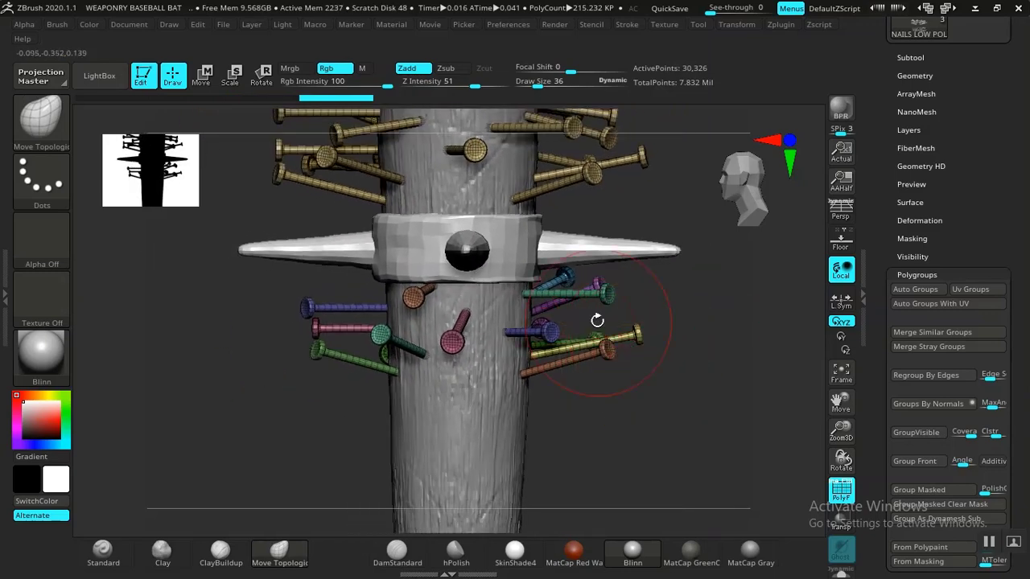
# Step: Hide the combined upper nail polygroup so only the nails below the lowest ring show
pyautogui.keyDown('alt'); pyautogui.moveTo(661, 228); pyautogui.dragTo(669, 297); pyautogui.keyUp('alt')
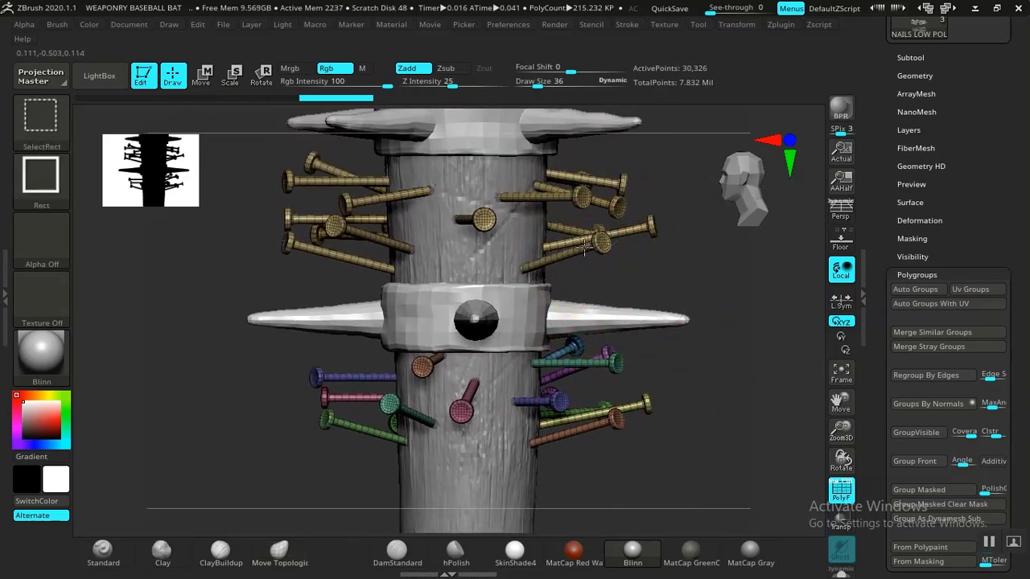
pyautogui.keyDown('ctrl'); pyautogui.keyDown('shift'); pyautogui.click(584, 250); pyautogui.keyUp('shift'); pyautogui.keyUp('ctrl')
pyautogui.keyDown('ctrl'); pyautogui.keyDown('shift'); pyautogui.click(585, 250); pyautogui.keyUp('shift'); pyautogui.keyUp('ctrl')
pyautogui.keyDown('alt'); pyautogui.moveTo(695, 395); pyautogui.dragTo(669, 278); pyautogui.keyUp('alt')
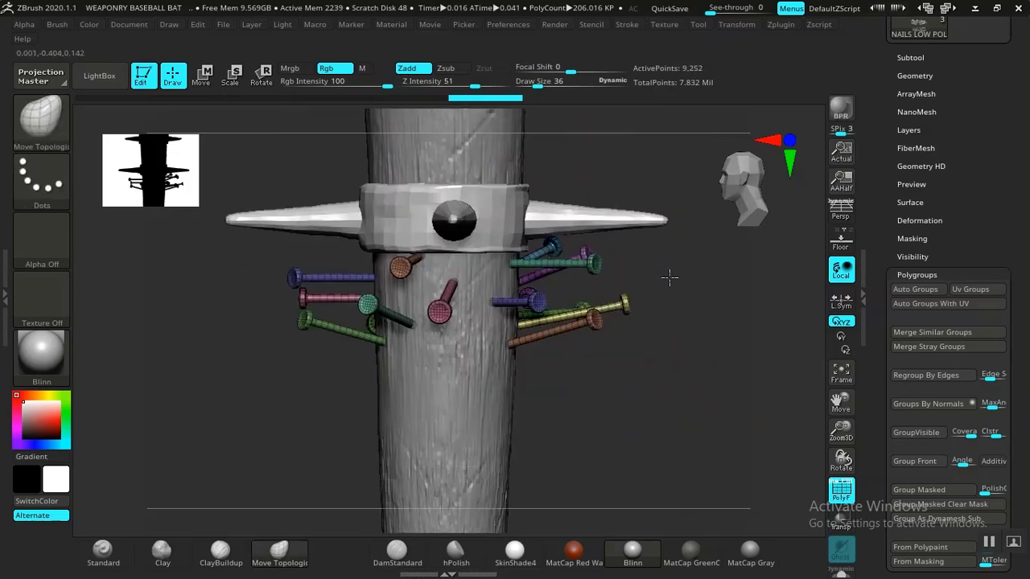
# Step: Turn off the polyframe display and set the brush Draw Size to 13 for the lower nails
pyautogui.hotkey('shift', 'f')
pyautogui.keyDown('alt'); pyautogui.moveTo(664, 380); pyautogui.dragTo(684, 324); pyautogui.keyUp('alt')
pyautogui.press('space')
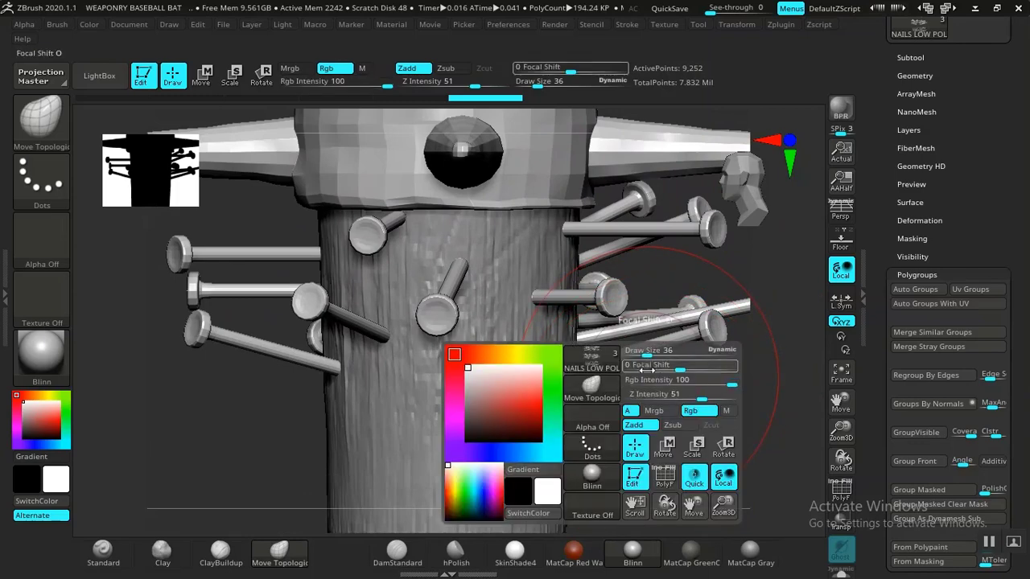
pyautogui.moveTo(647, 354); pyautogui.dragTo(641, 355)
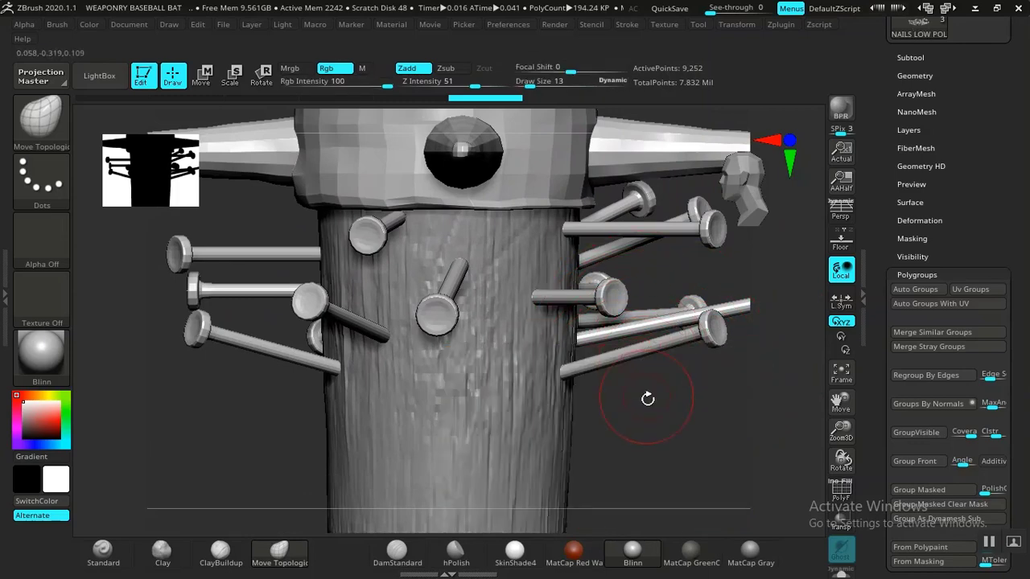
pyautogui.moveTo(641, 450); pyautogui.dragTo(678, 358)
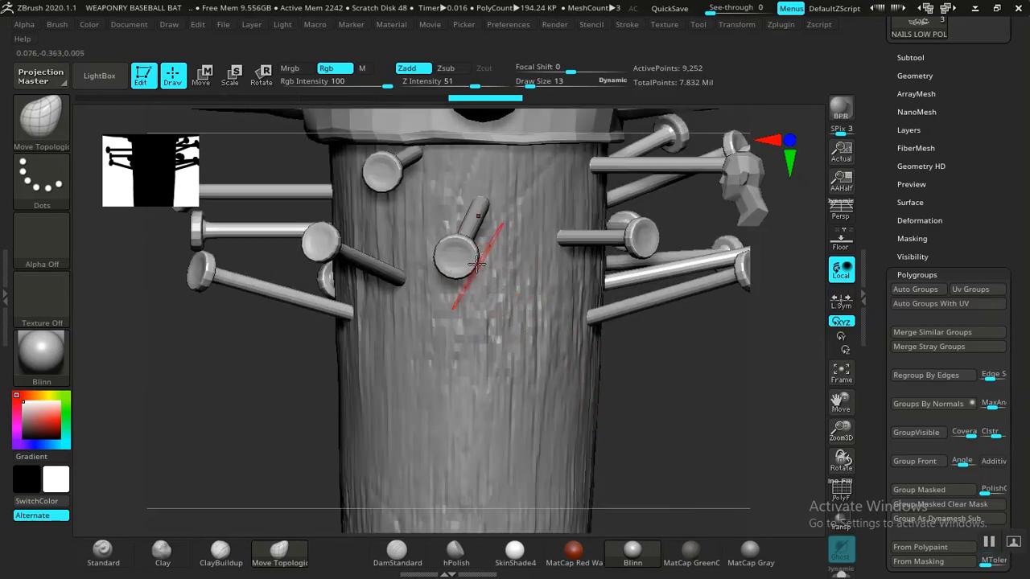
# Step: Switch to the PureRef board and examine the bent, rusty nail reference photos
pyautogui.hotkey('alt', 'Tab')
pyautogui.hotkey('alt', 'Tab')
pyautogui.hotkey('alt', 'Tab')
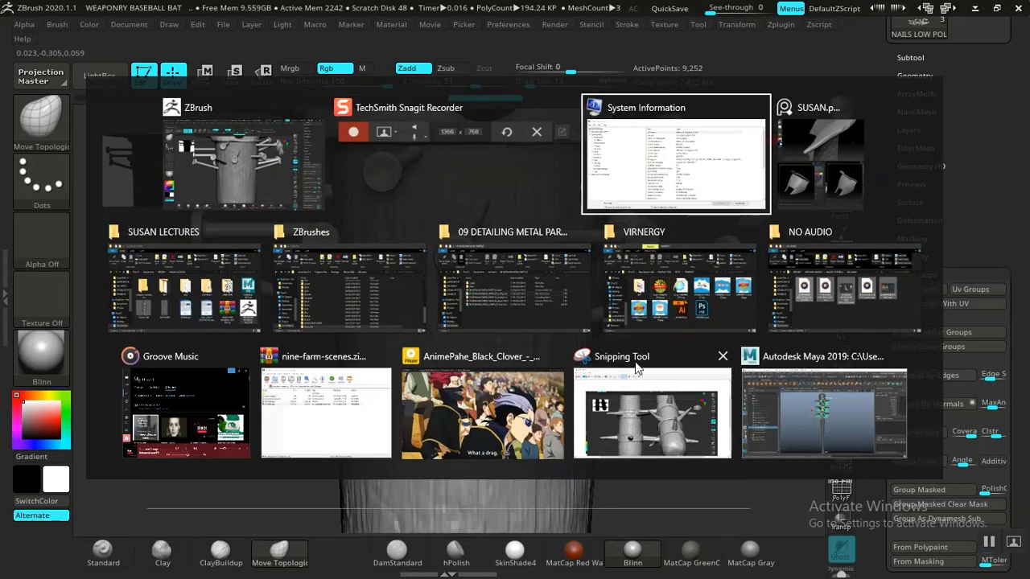
pyautogui.scroll(-8, 719, 224)
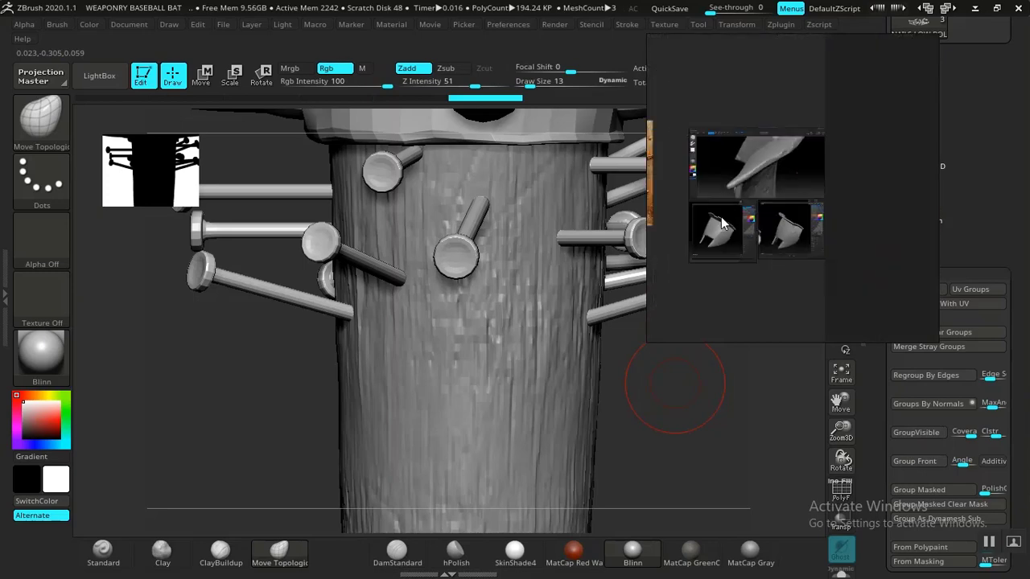
pyautogui.moveTo(720, 225); pyautogui.dragTo(844, 223, button='middle')
pyautogui.scroll(4, 771, 222)
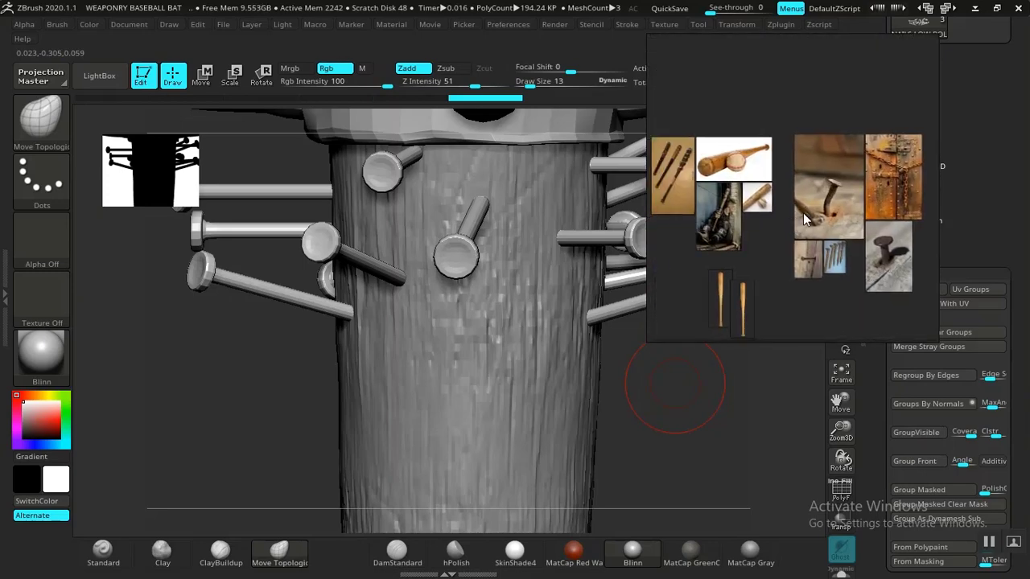
pyautogui.scroll(5, 786, 248)
pyautogui.moveTo(789, 283); pyautogui.dragTo(851, 279, button='middle')
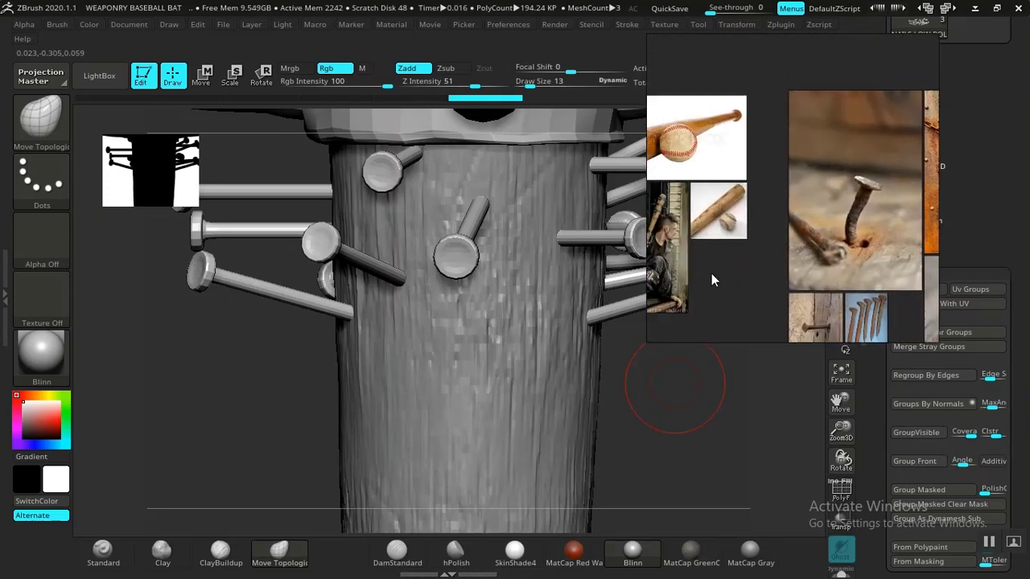
pyautogui.scroll(-2, 712, 267)
pyautogui.moveTo(711, 262); pyautogui.dragTo(714, 223, button='middle')
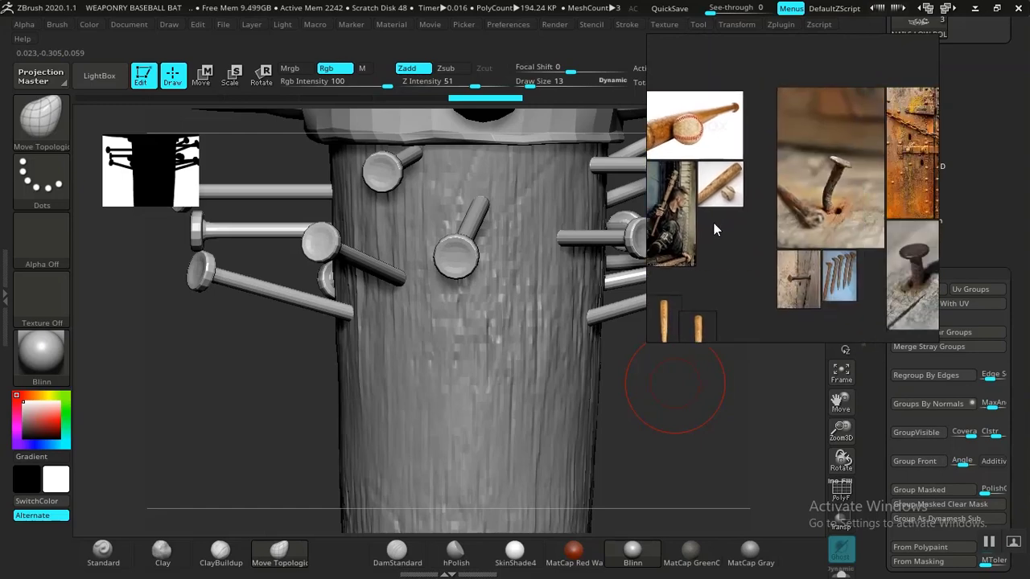
pyautogui.scroll(5, 742, 233)
pyautogui.scroll(4, 742, 246)
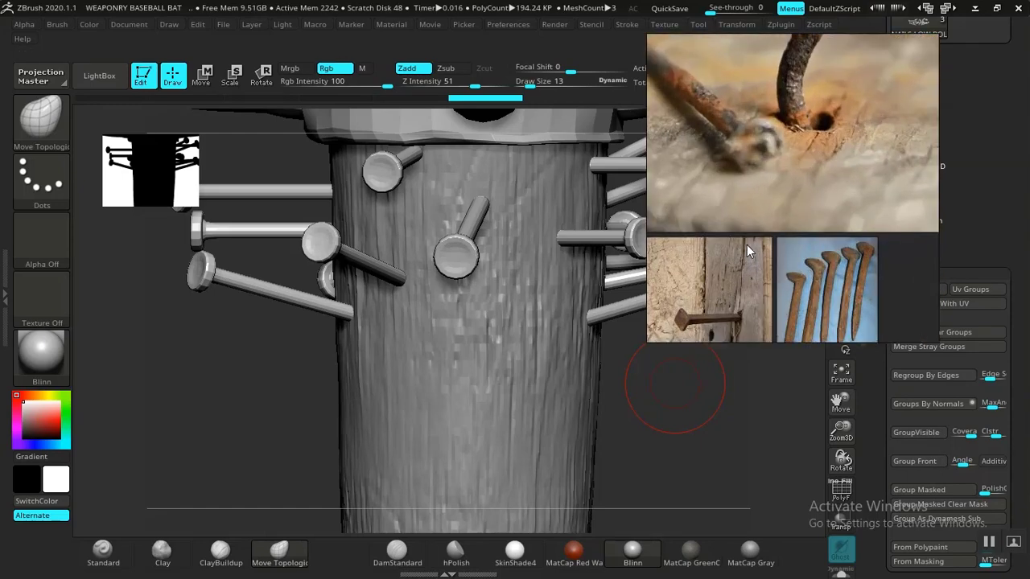
pyautogui.scroll(-2, 761, 315)
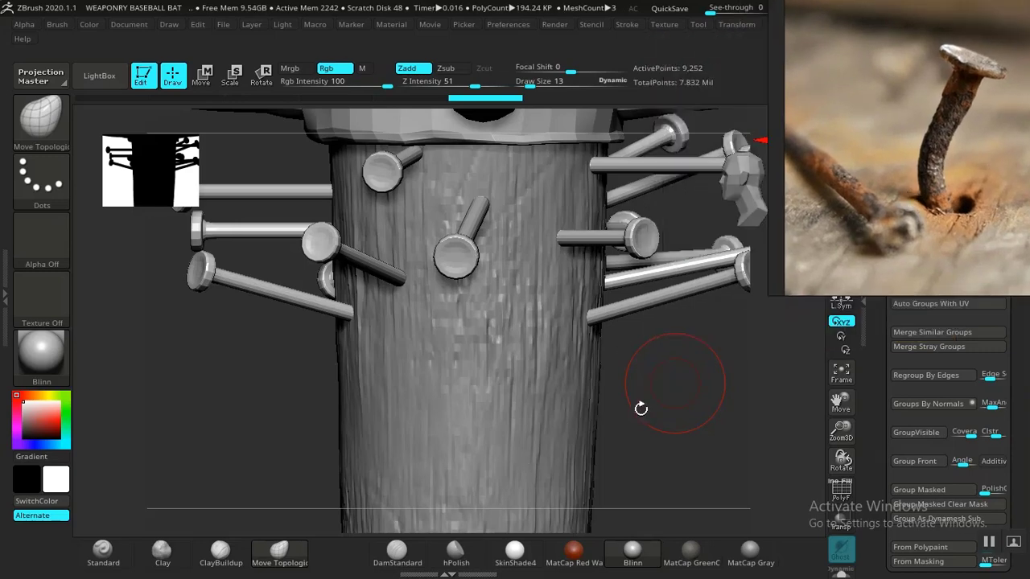
# Step: Set the Move Topological brush's Draw Size to 25 for bending the nails below the lowest ring
pyautogui.moveTo(642, 410); pyautogui.dragTo(503, 444)
pyautogui.moveTo(610, 448); pyautogui.dragTo(619, 448)
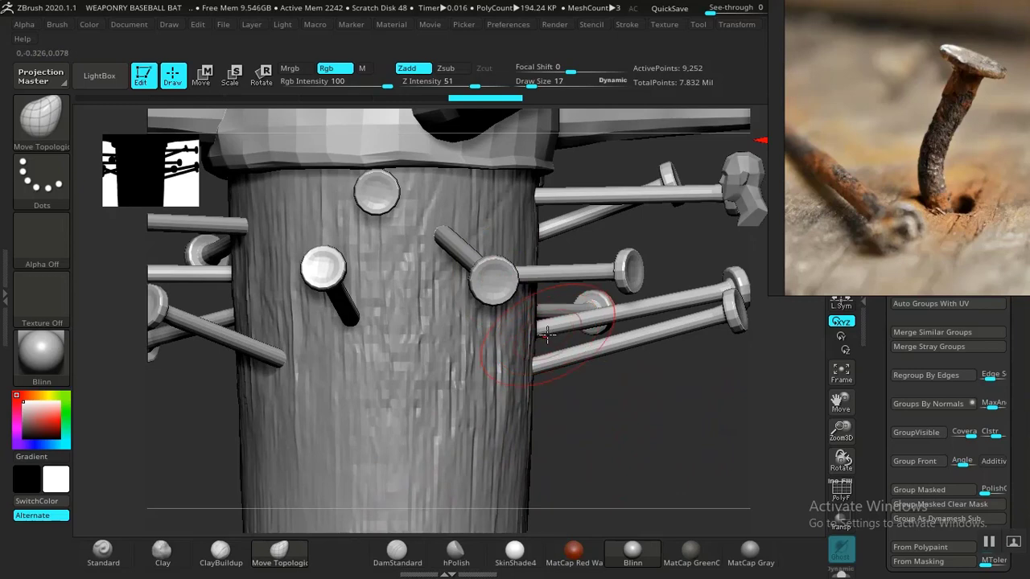
pyautogui.moveTo(637, 396); pyautogui.dragTo(559, 402)
pyautogui.press('w')
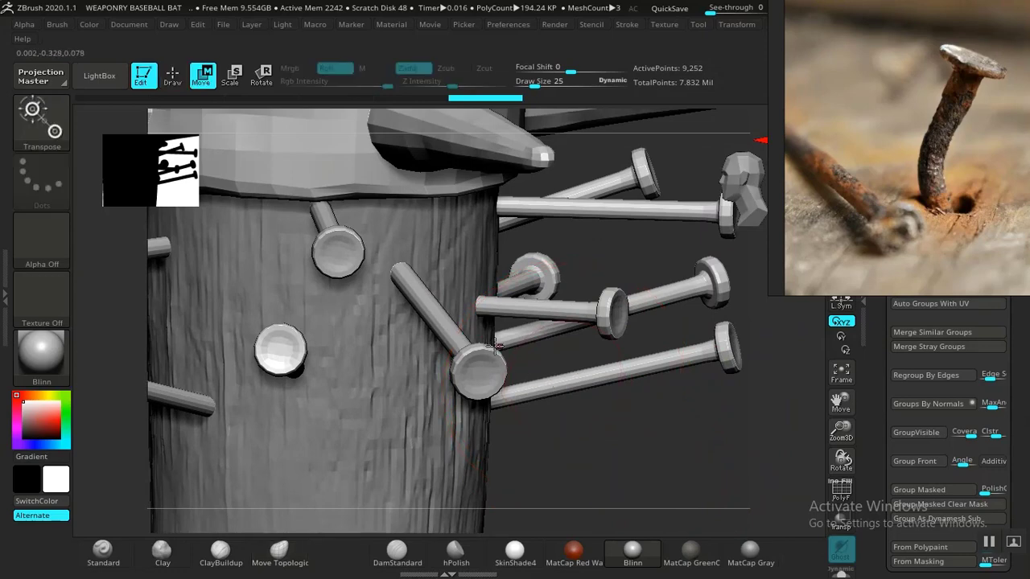
pyautogui.click(456, 338)
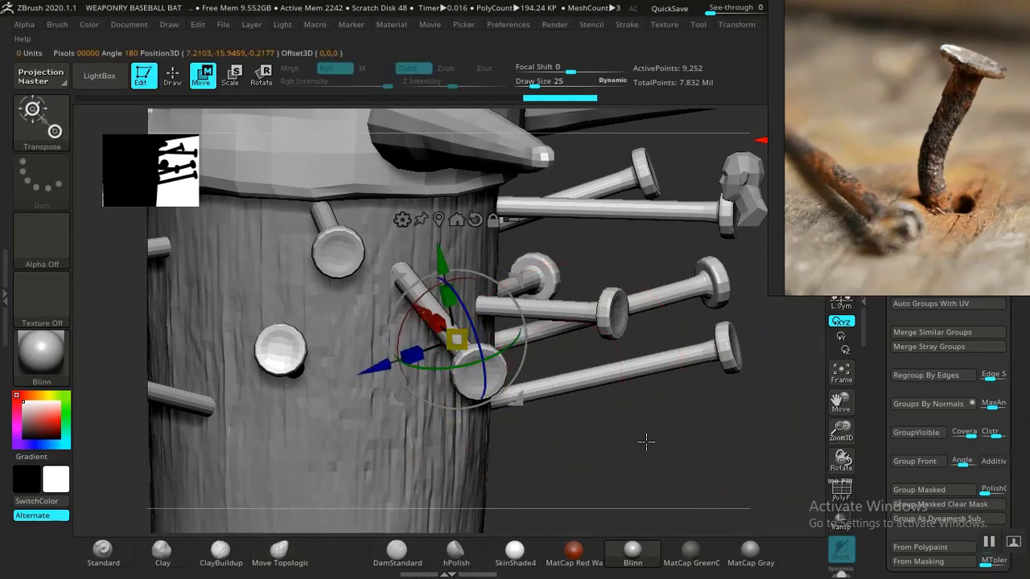
pyautogui.moveTo(646, 440)
pyautogui.mouseDown()
pyautogui.moveTo(692, 391)
pyautogui.moveTo(668, 428)
pyautogui.moveTo(619, 378)
pyautogui.moveTo(547, 344)
pyautogui.mouseUp()
pyautogui.press('q')
pyautogui.press('ctrl')
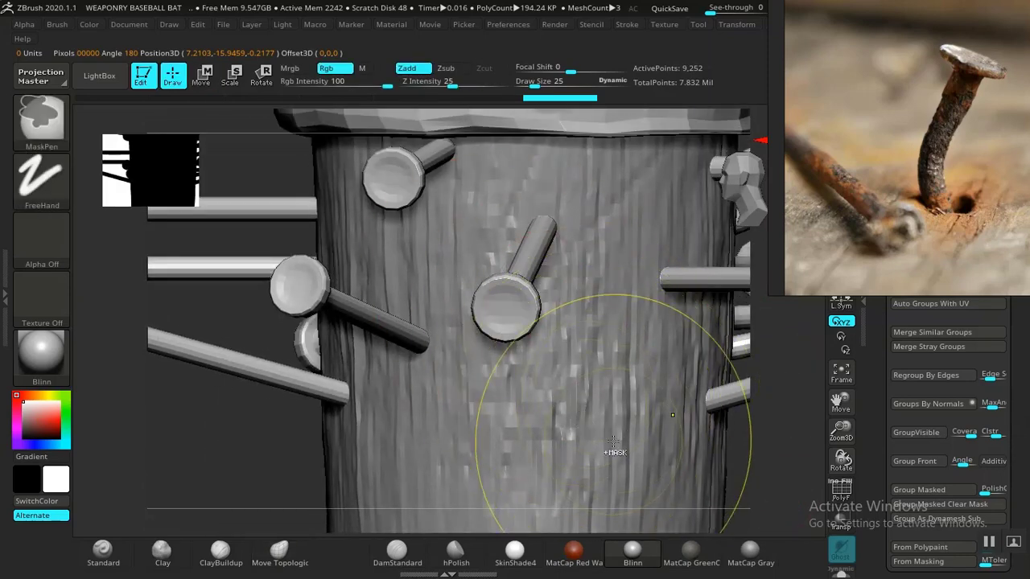
pyautogui.press('ctrl')
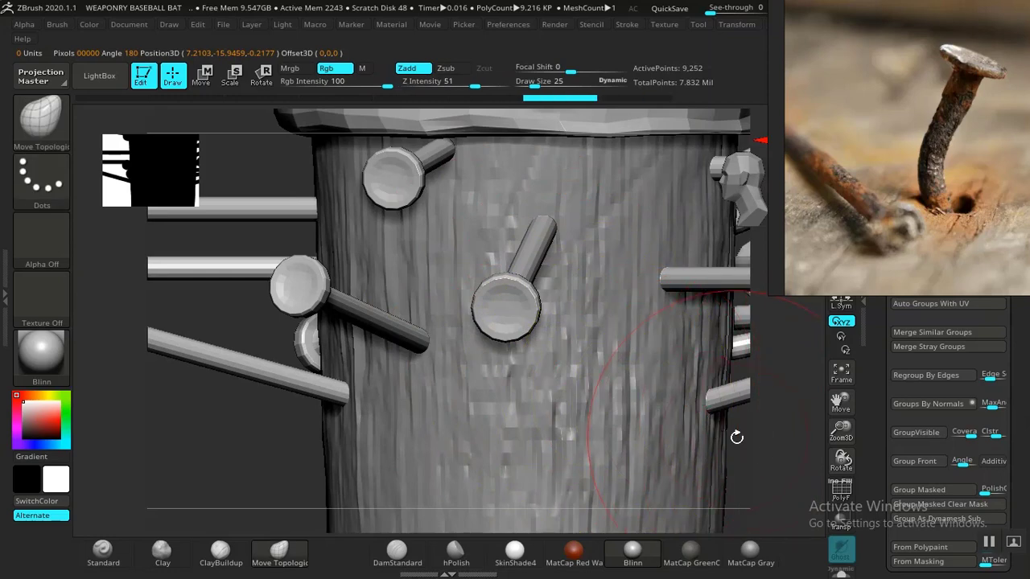
# Step: Bend the shaft of one upper nail just below the ring into a shallow S-curve with Move Topological
pyautogui.moveTo(736, 436)
pyautogui.mouseDown()
pyautogui.moveTo(693, 402)
pyautogui.moveTo(651, 403)
pyautogui.moveTo(604, 376)
pyautogui.mouseUp()
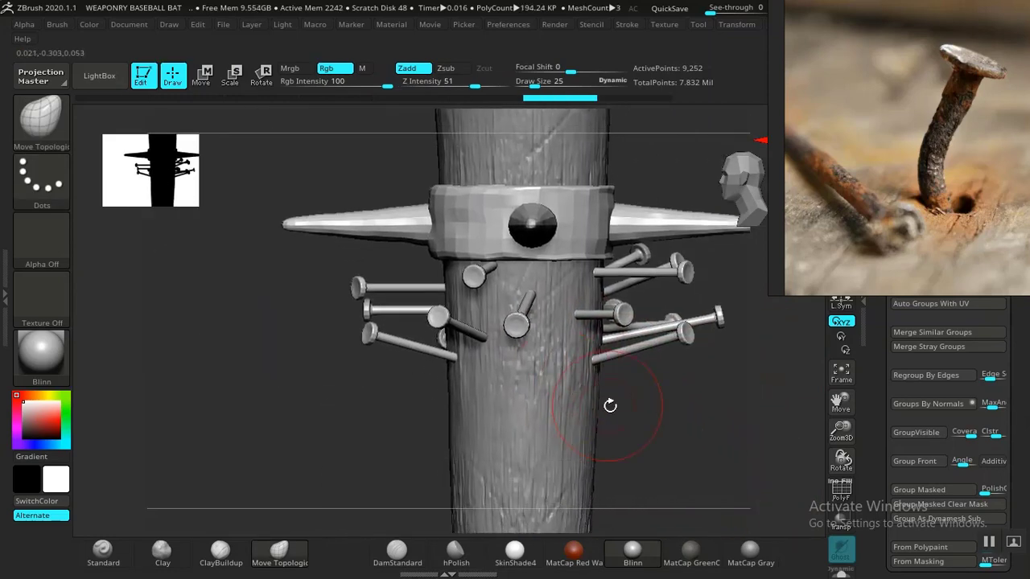
pyautogui.moveTo(651, 416); pyautogui.dragTo(636, 383)
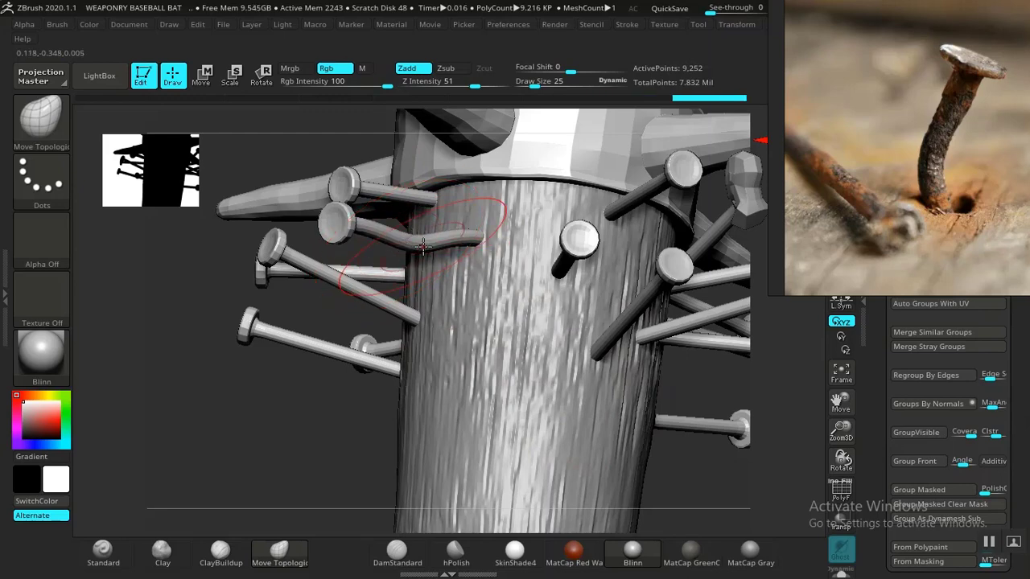
pyautogui.moveTo(292, 393); pyautogui.dragTo(329, 349)
pyautogui.keyDown('alt'); pyautogui.moveTo(286, 435); pyautogui.dragTo(362, 410); pyautogui.keyUp('alt')
pyautogui.moveTo(225, 452); pyautogui.dragTo(515, 374)
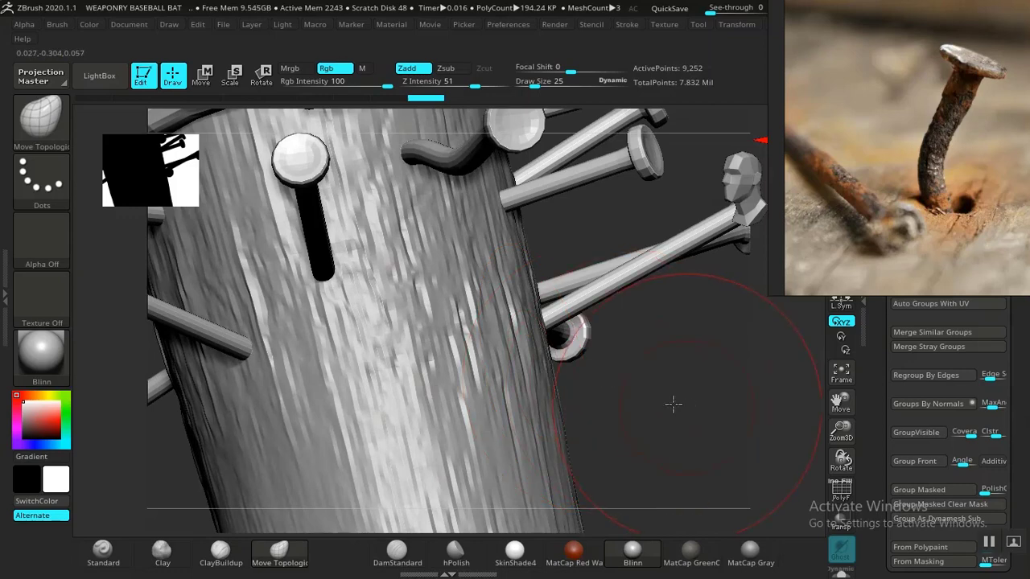
# Step: Bend the short nail beneath the ring and the long nail below it into smooth S-curves
pyautogui.moveTo(667, 402); pyautogui.dragTo(653, 445)
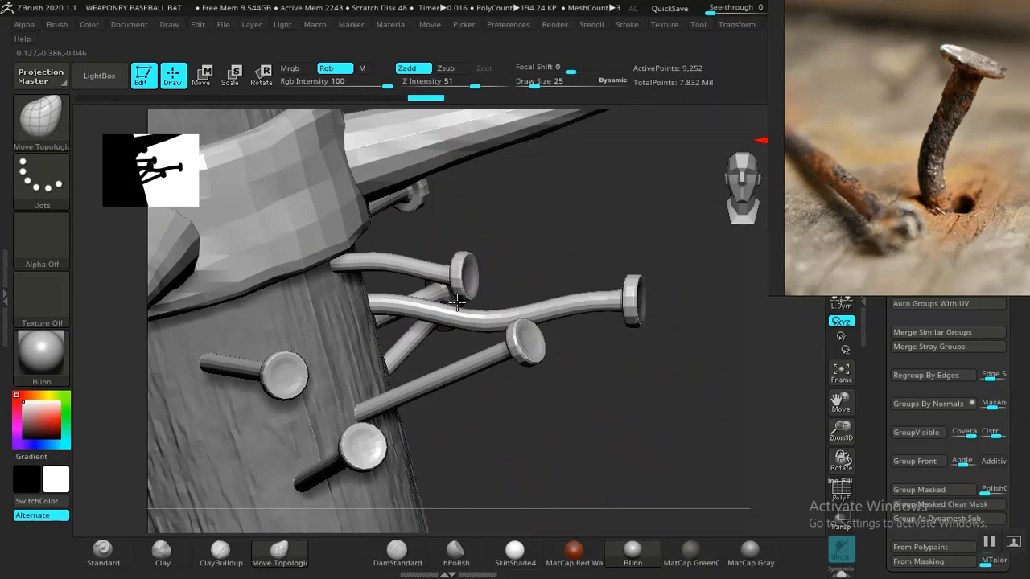
pyautogui.moveTo(637, 403)
pyautogui.mouseDown()
pyautogui.moveTo(622, 395)
pyautogui.moveTo(631, 406)
pyautogui.mouseUp()
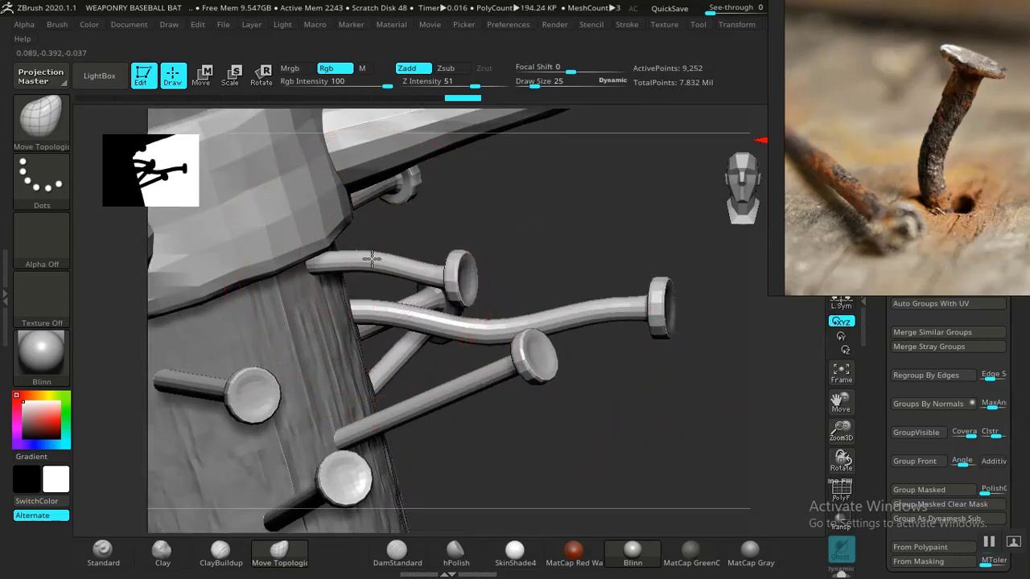
pyautogui.keyDown('alt'); pyautogui.moveTo(597, 364); pyautogui.dragTo(595, 452); pyautogui.keyUp('alt')
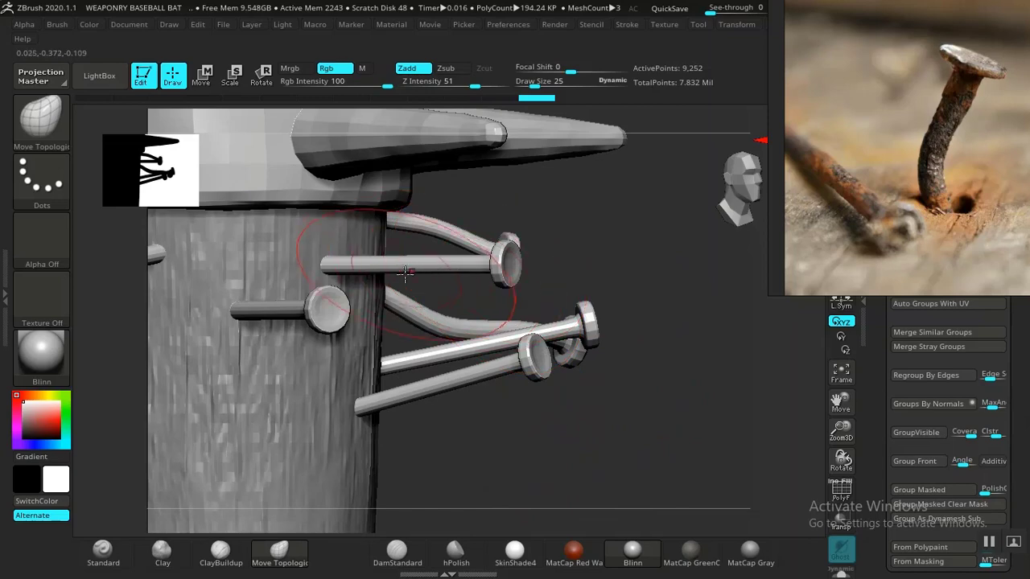
# Step: Bend the nail below the spike's tip, curving its shaft downward toward the head
pyautogui.moveTo(655, 291); pyautogui.dragTo(589, 325)
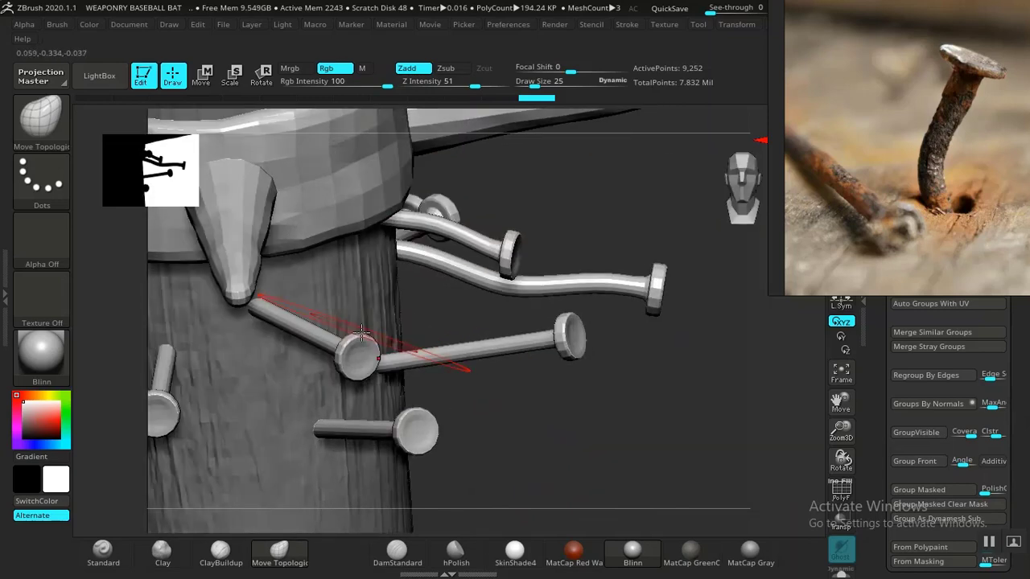
pyautogui.moveTo(418, 311); pyautogui.dragTo(420, 330)
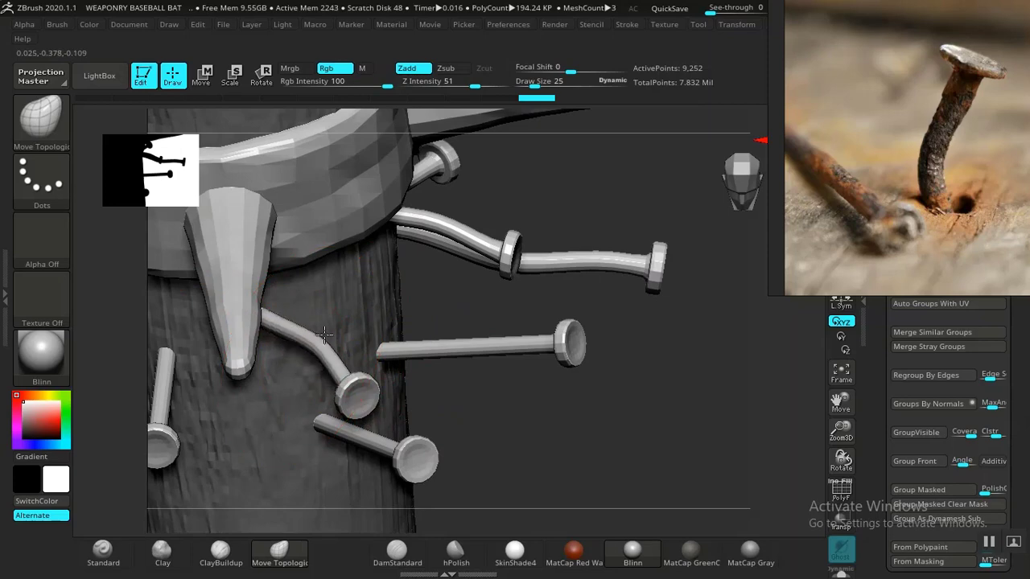
pyautogui.moveTo(572, 410)
pyautogui.mouseDown()
pyautogui.moveTo(581, 423)
pyautogui.moveTo(586, 402)
pyautogui.mouseUp()
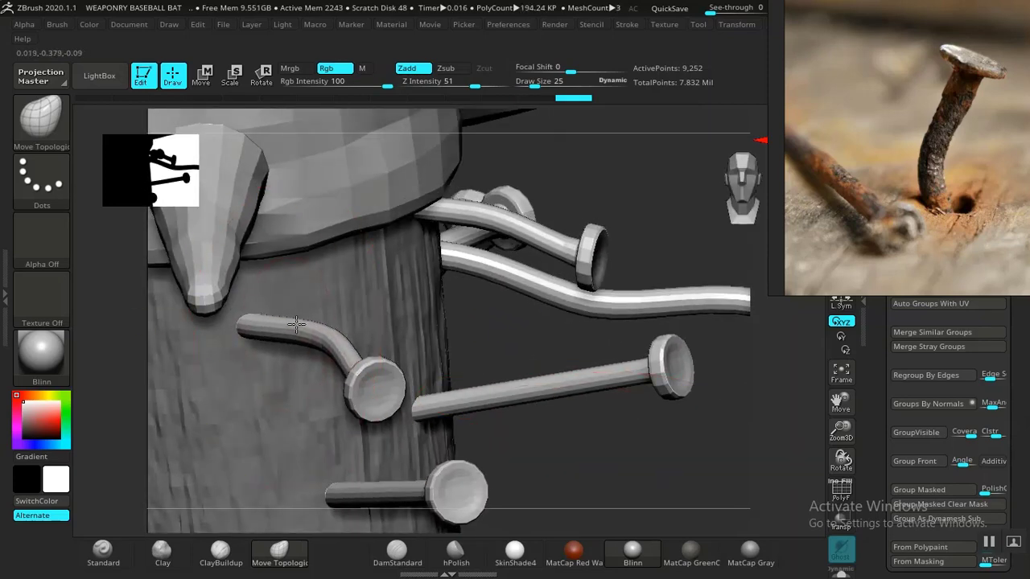
pyautogui.keyDown('alt'); pyautogui.moveTo(619, 453); pyautogui.dragTo(501, 421); pyautogui.keyUp('alt')
pyautogui.moveTo(494, 467)
pyautogui.keyDown('alt'); pyautogui.mouseDown()
pyautogui.moveTo(523, 395)
pyautogui.moveTo(582, 427)
pyautogui.moveTo(484, 467)
pyautogui.moveTo(628, 426)
pyautogui.moveTo(658, 435)
pyautogui.moveTo(647, 430)
pyautogui.mouseUp(); pyautogui.keyUp('alt')
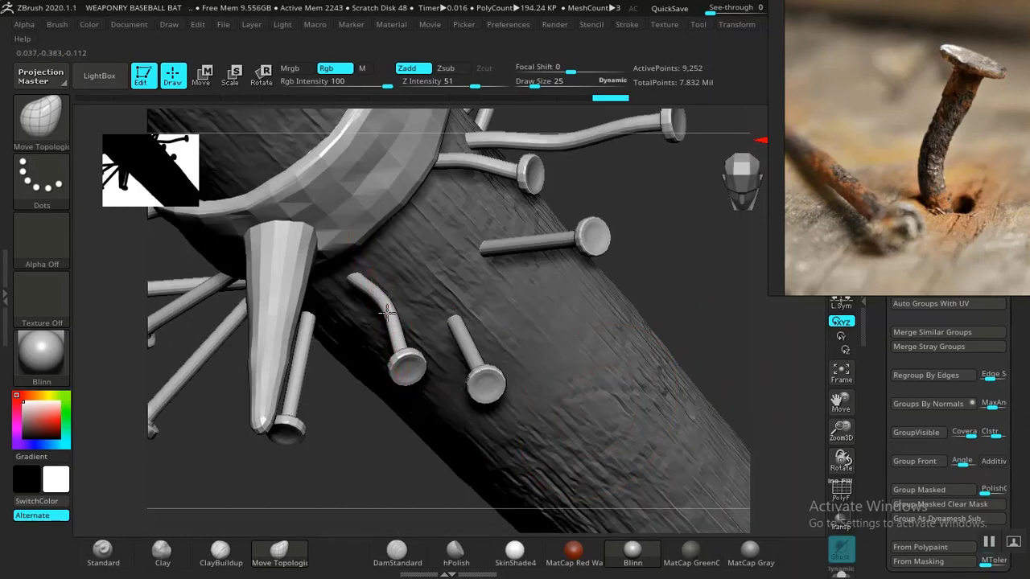
# Step: Set the Draw Size to 13 and bend the next nails around the bat into S-curves
pyautogui.moveTo(626, 333); pyautogui.dragTo(603, 410)
pyautogui.moveTo(534, 324); pyautogui.dragTo(518, 390)
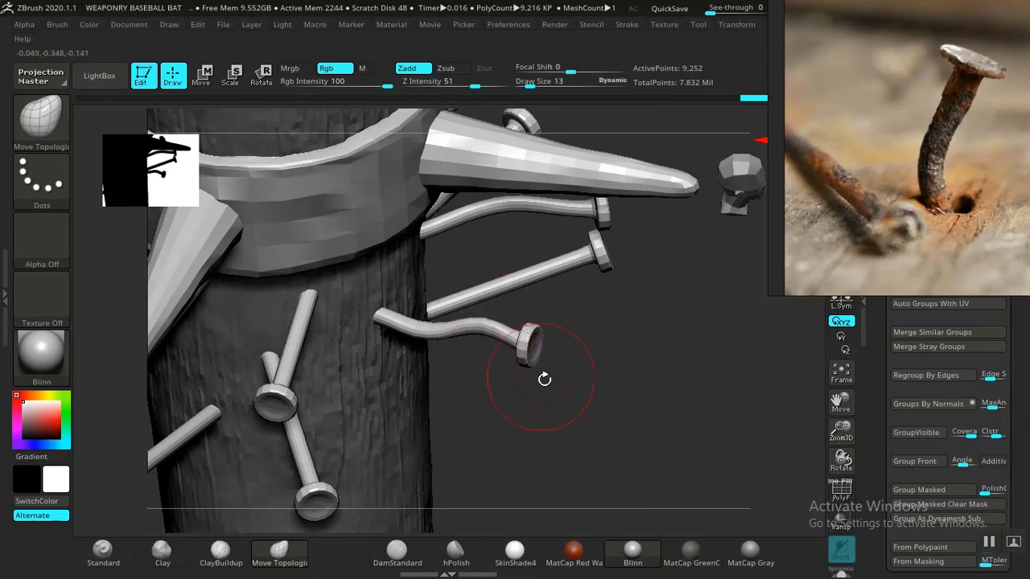
pyautogui.moveTo(545, 379)
pyautogui.mouseDown()
pyautogui.moveTo(555, 347)
pyautogui.moveTo(584, 335)
pyautogui.moveTo(605, 440)
pyautogui.moveTo(536, 407)
pyautogui.moveTo(429, 286)
pyautogui.moveTo(547, 395)
pyautogui.moveTo(579, 381)
pyautogui.moveTo(539, 404)
pyautogui.moveTo(628, 331)
pyautogui.moveTo(616, 322)
pyautogui.moveTo(626, 334)
pyautogui.moveTo(608, 338)
pyautogui.mouseUp()
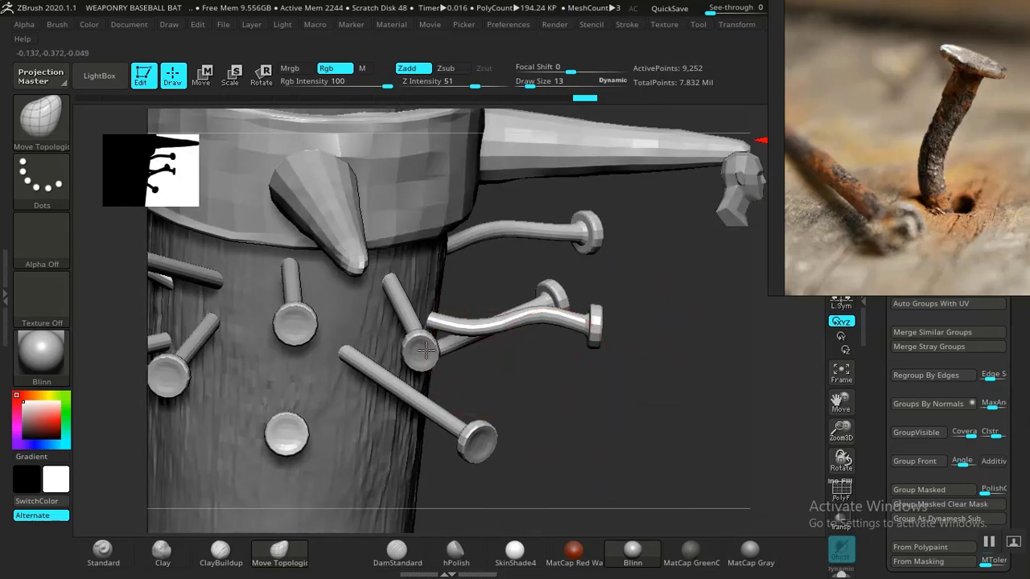
pyautogui.moveTo(445, 348); pyautogui.dragTo(462, 302)
# Step: Bend the straight nails on the next side of the bat, using a Draw Size of up to 18
pyautogui.moveTo(392, 395); pyautogui.dragTo(504, 291)
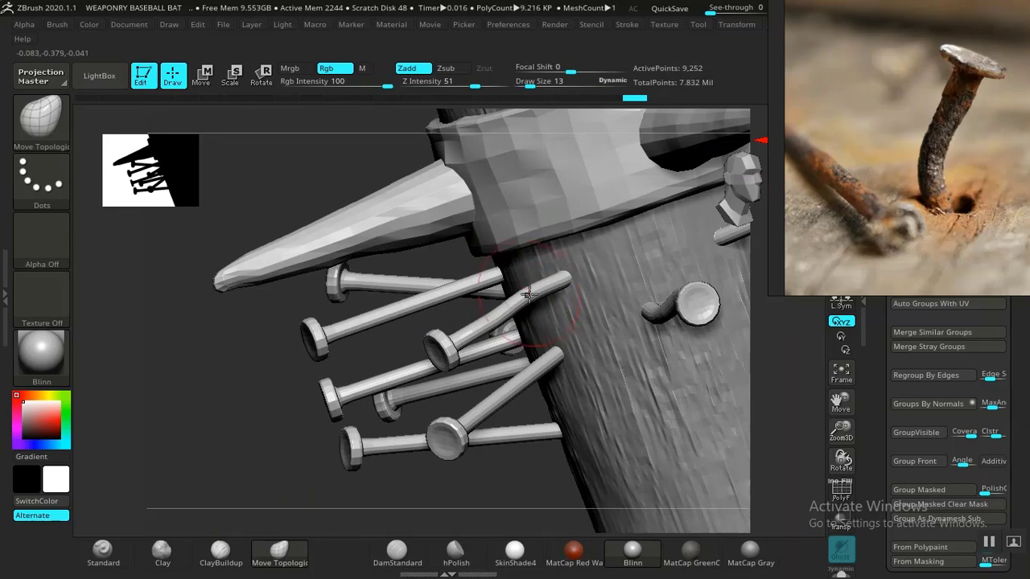
pyautogui.moveTo(330, 426)
pyautogui.mouseDown()
pyautogui.moveTo(242, 407)
pyautogui.moveTo(409, 413)
pyautogui.moveTo(586, 378)
pyautogui.moveTo(634, 429)
pyautogui.moveTo(653, 400)
pyautogui.moveTo(657, 347)
pyautogui.moveTo(665, 356)
pyautogui.moveTo(635, 344)
pyautogui.mouseUp()
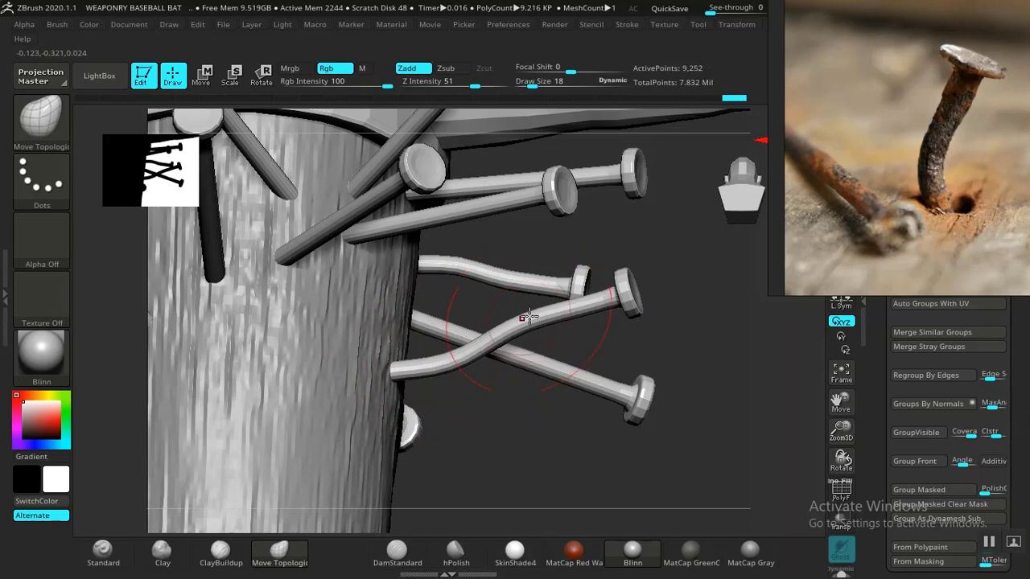
pyautogui.keyDown('alt'); pyautogui.moveTo(539, 413); pyautogui.dragTo(572, 481); pyautogui.keyUp('alt')
# Step: Curve a lower nail's neck near its head at Draw Size 10 and bend its shaft midway at 18
pyautogui.moveTo(498, 460)
pyautogui.mouseDown()
pyautogui.moveTo(483, 447)
pyautogui.moveTo(559, 426)
pyautogui.moveTo(397, 426)
pyautogui.moveTo(382, 450)
pyautogui.moveTo(515, 457)
pyautogui.mouseUp()
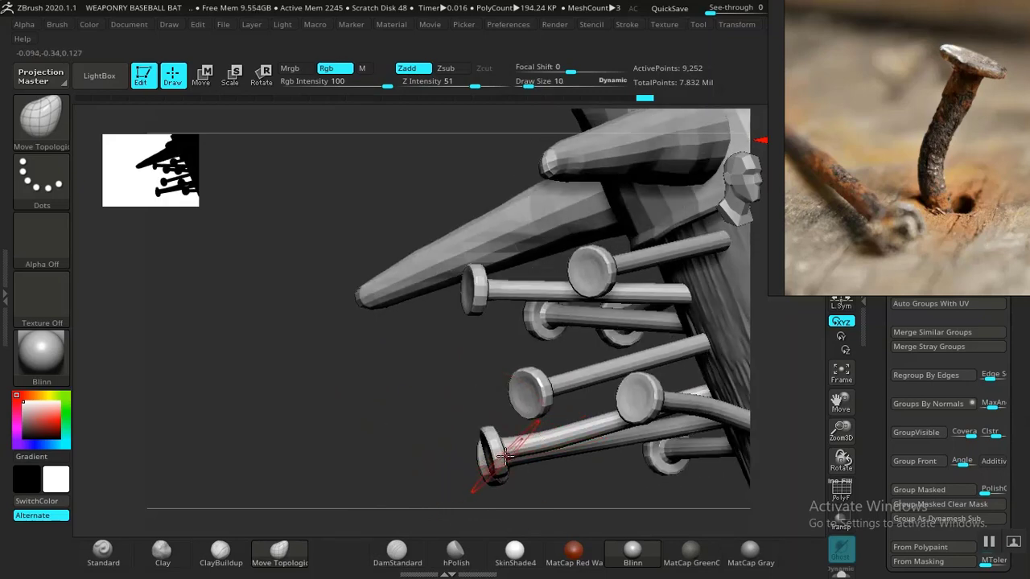
pyautogui.moveTo(411, 452)
pyautogui.mouseDown()
pyautogui.moveTo(625, 430)
pyautogui.moveTo(609, 359)
pyautogui.moveTo(648, 416)
pyautogui.moveTo(625, 496)
pyautogui.moveTo(644, 386)
pyautogui.moveTo(586, 429)
pyautogui.moveTo(555, 425)
pyautogui.mouseUp()
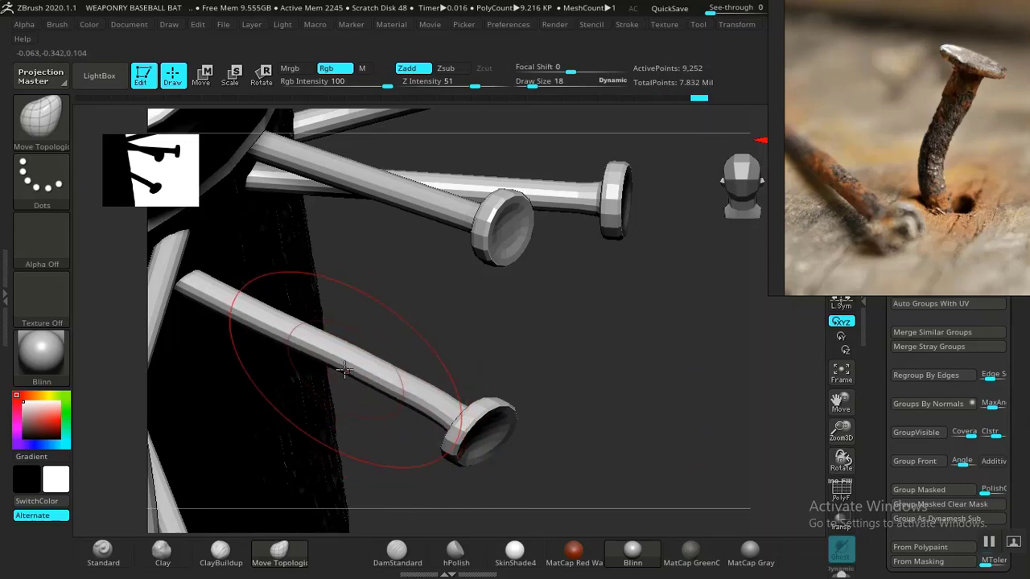
pyautogui.moveTo(343, 369); pyautogui.dragTo(321, 358)
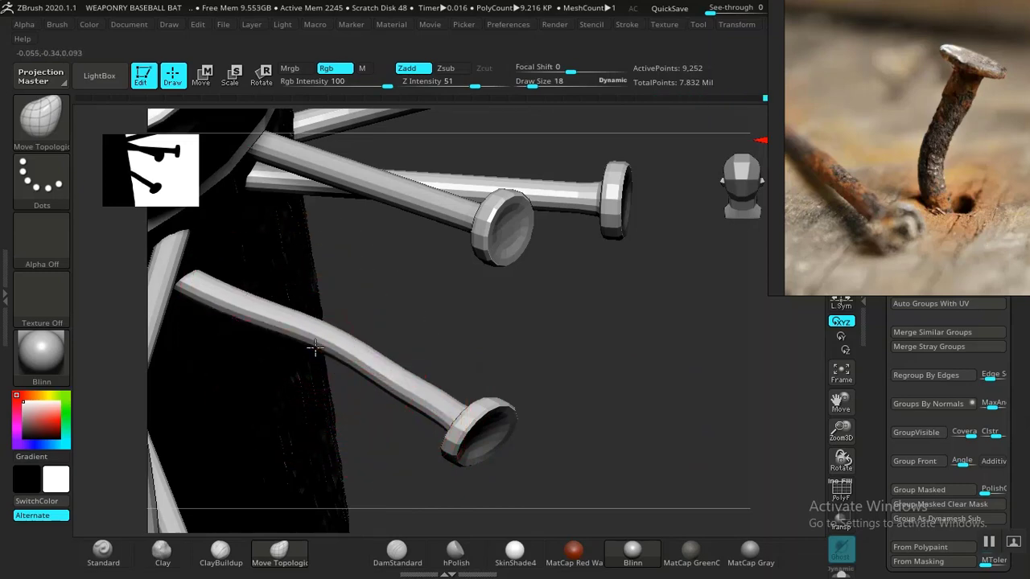
pyautogui.moveTo(466, 381); pyautogui.dragTo(593, 428)
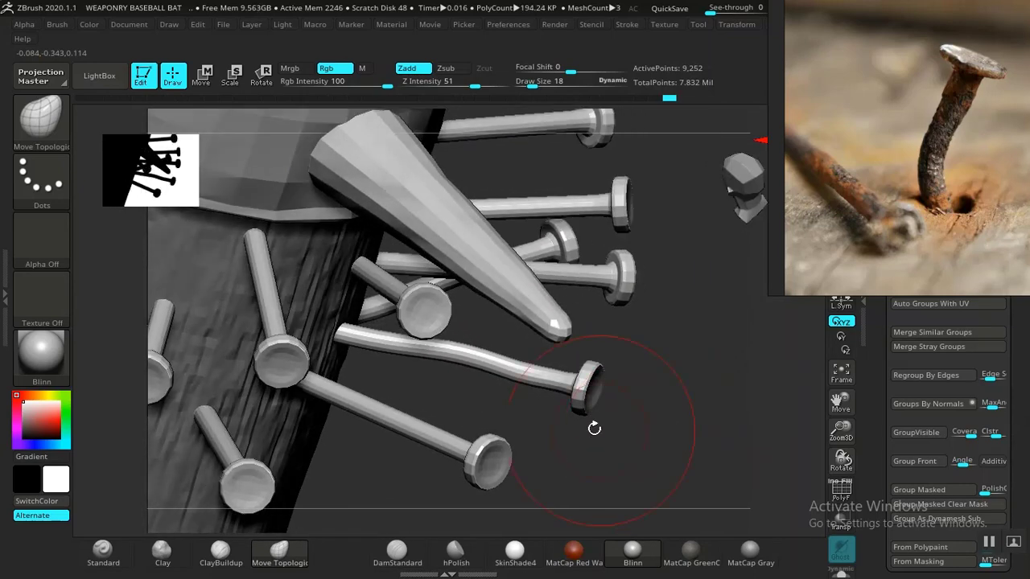
# Step: Refine the bends of the lower nails from several sides so their shafts curve in depth too
pyautogui.moveTo(678, 375); pyautogui.dragTo(375, 371)
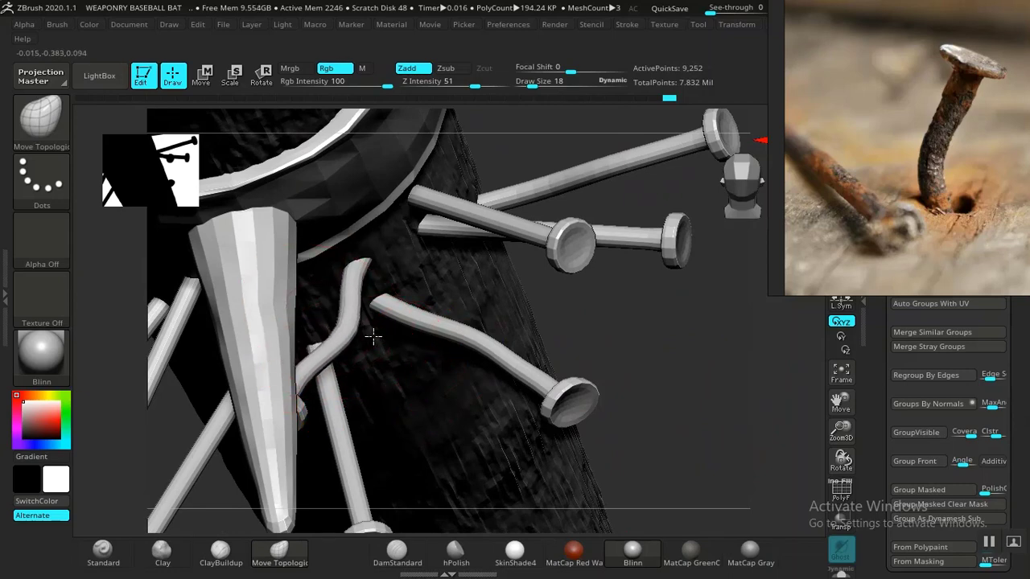
pyautogui.moveTo(700, 346); pyautogui.dragTo(680, 349)
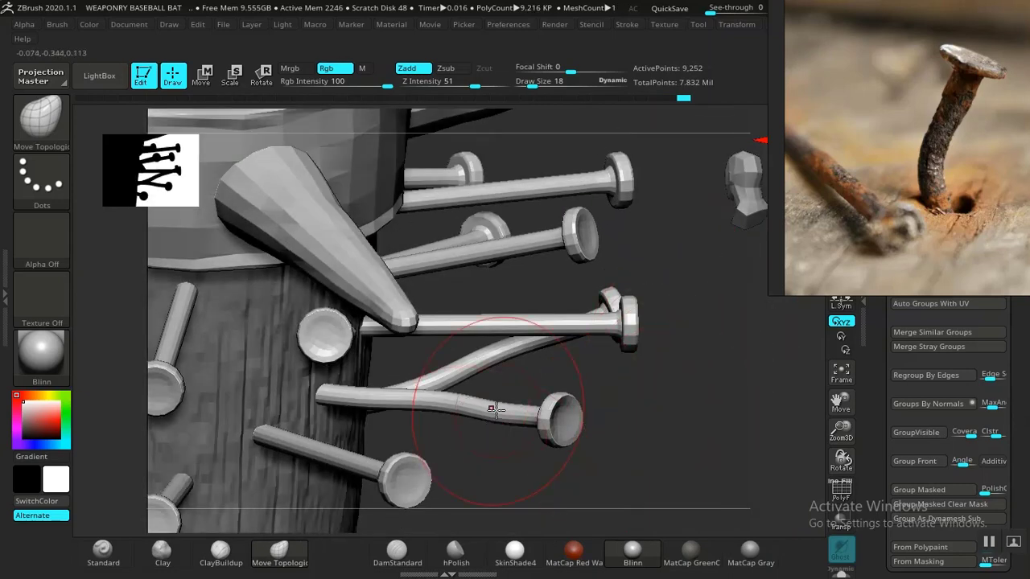
pyautogui.moveTo(644, 398); pyautogui.dragTo(282, 358)
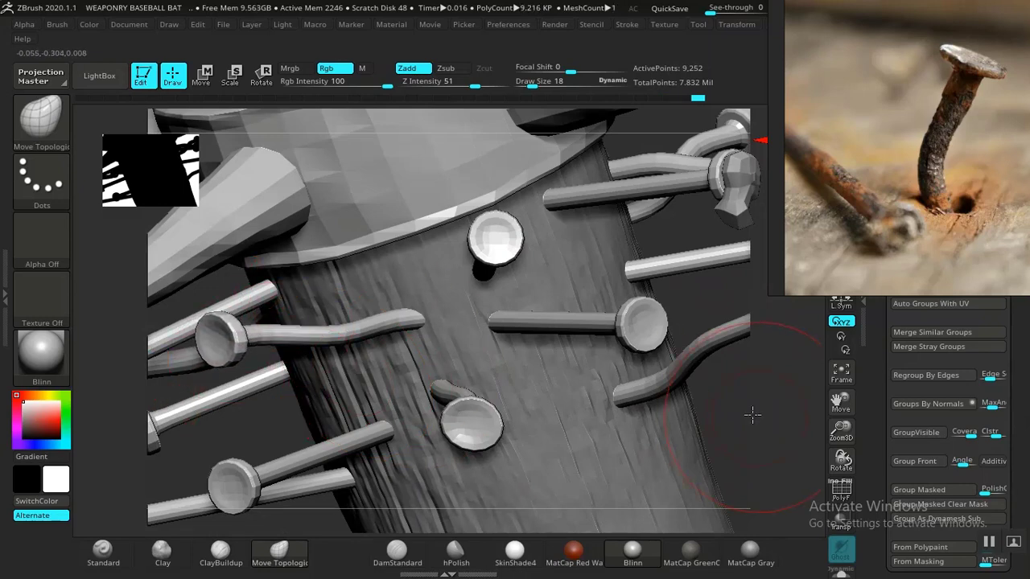
pyautogui.moveTo(753, 414); pyautogui.dragTo(650, 400)
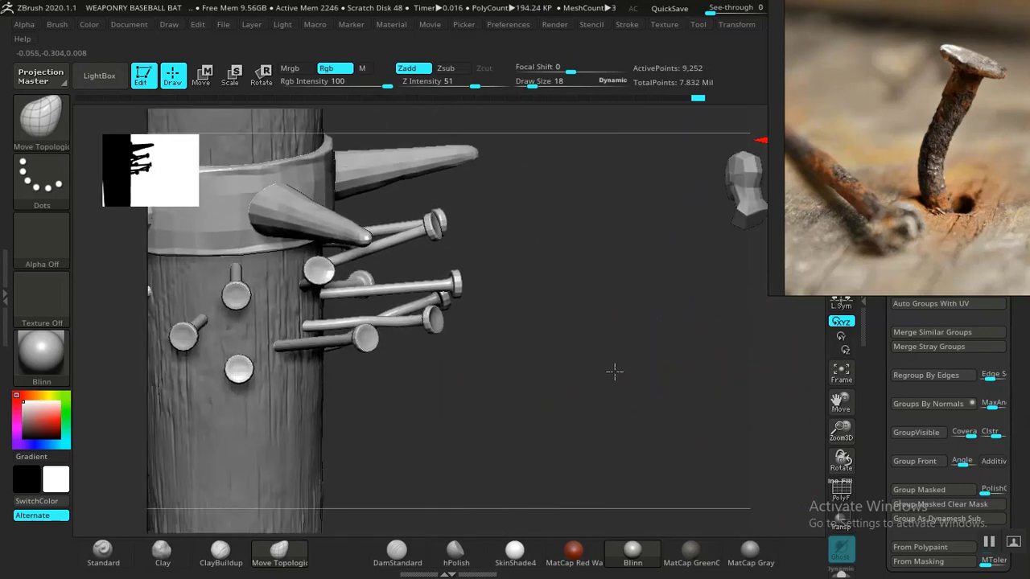
# Step: Bend the straight nail below the slightly wavy long one, dipping its shaft midway and raising its head end
pyautogui.moveTo(614, 371)
pyautogui.mouseDown()
pyautogui.moveTo(556, 371)
pyautogui.moveTo(643, 379)
pyautogui.moveTo(648, 437)
pyautogui.moveTo(659, 427)
pyautogui.moveTo(639, 409)
pyautogui.moveTo(664, 427)
pyautogui.moveTo(768, 329)
pyautogui.moveTo(508, 407)
pyautogui.moveTo(558, 429)
pyautogui.moveTo(553, 459)
pyautogui.moveTo(519, 342)
pyautogui.mouseUp()
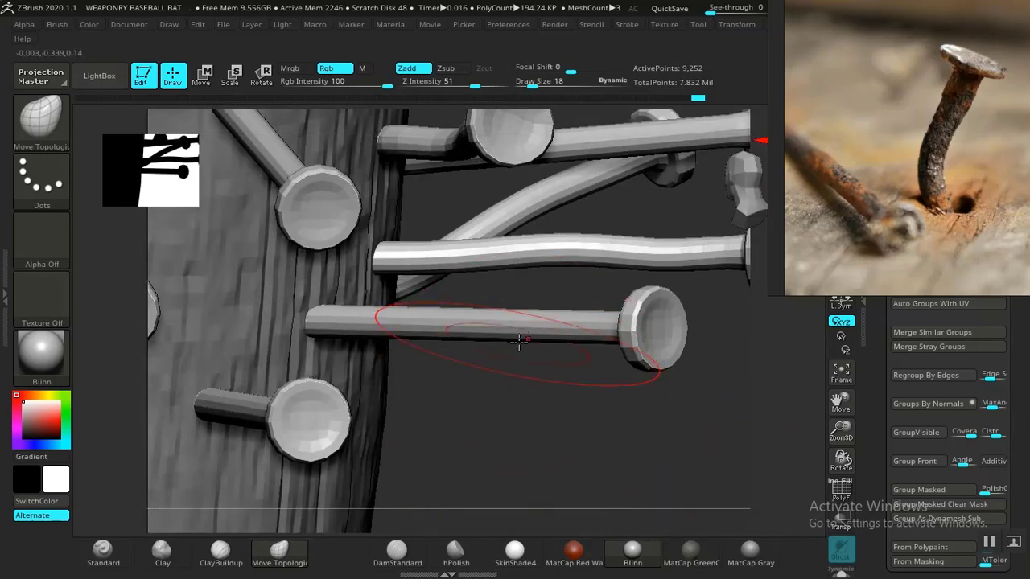
pyautogui.moveTo(435, 351)
pyautogui.mouseDown()
pyautogui.moveTo(478, 414)
pyautogui.moveTo(459, 391)
pyautogui.moveTo(515, 389)
pyautogui.moveTo(432, 332)
pyautogui.moveTo(444, 357)
pyautogui.mouseUp()
pyautogui.moveTo(626, 331); pyautogui.dragTo(609, 306)
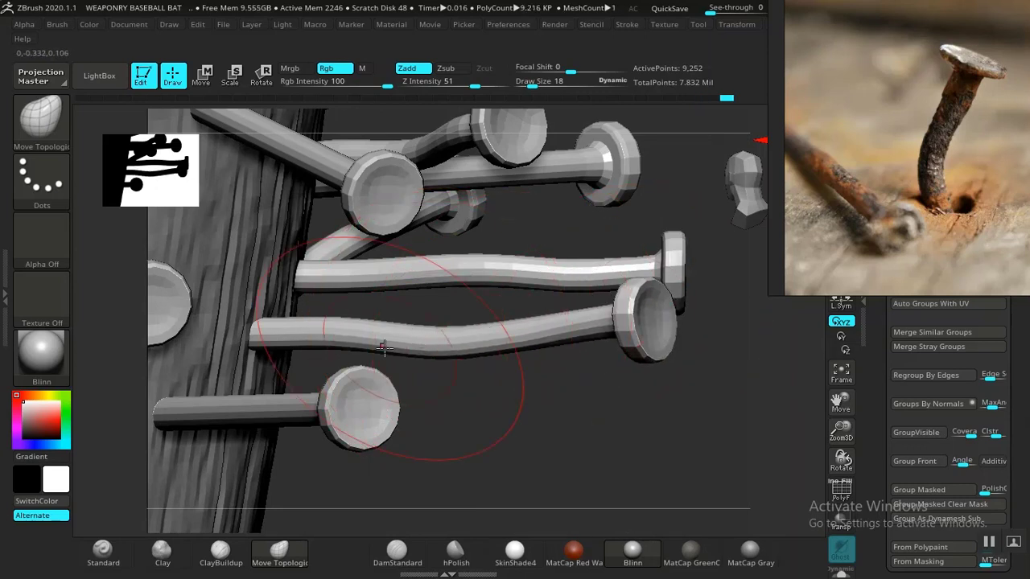
pyautogui.moveTo(300, 330); pyautogui.dragTo(281, 296)
# Step: Bend the remaining straight nails beneath the ring on the next side into varied S-curves
pyautogui.moveTo(658, 451)
pyautogui.keyDown('alt'); pyautogui.mouseDown()
pyautogui.moveTo(515, 391)
pyautogui.moveTo(646, 416)
pyautogui.moveTo(663, 405)
pyautogui.moveTo(634, 457)
pyautogui.moveTo(470, 393)
pyautogui.mouseUp(); pyautogui.keyUp('alt')
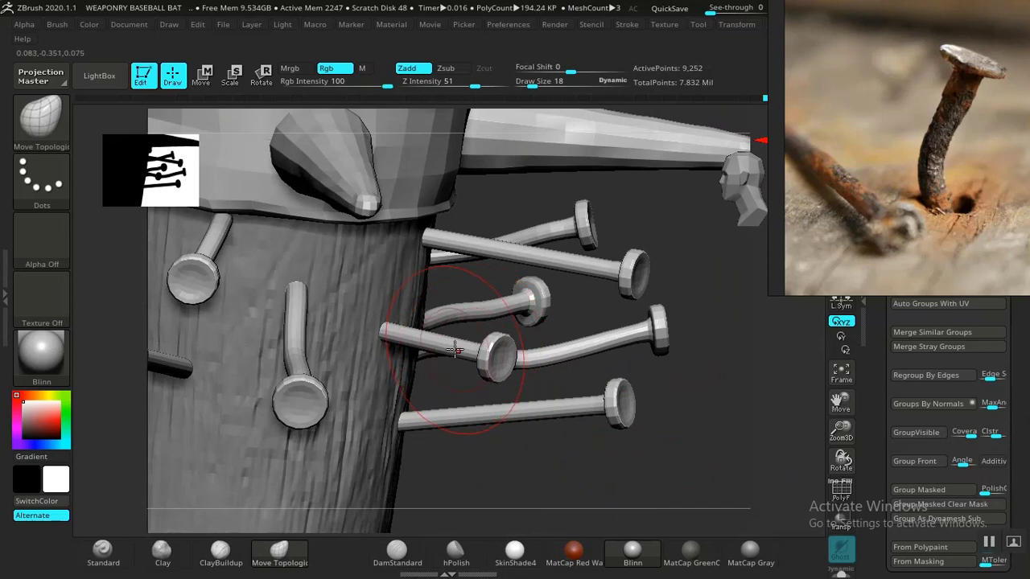
pyautogui.moveTo(565, 469); pyautogui.dragTo(527, 300)
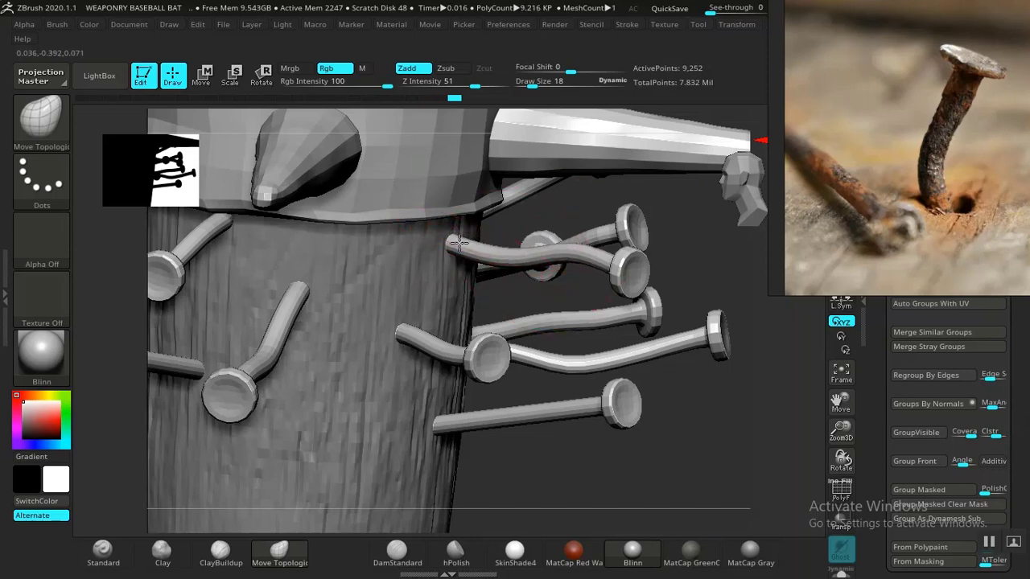
pyautogui.moveTo(571, 439); pyautogui.dragTo(389, 481)
pyautogui.moveTo(296, 470)
pyautogui.keyDown('alt'); pyautogui.mouseDown()
pyautogui.moveTo(611, 381)
pyautogui.moveTo(540, 391)
pyautogui.moveTo(602, 375)
pyautogui.moveTo(557, 386)
pyautogui.moveTo(547, 429)
pyautogui.moveTo(639, 391)
pyautogui.moveTo(568, 384)
pyautogui.moveTo(678, 370)
pyautogui.moveTo(663, 392)
pyautogui.moveTo(716, 382)
pyautogui.moveTo(647, 381)
pyautogui.moveTo(673, 485)
pyautogui.moveTo(639, 453)
pyautogui.moveTo(648, 481)
pyautogui.moveTo(653, 453)
pyautogui.moveTo(595, 515)
pyautogui.moveTo(604, 525)
pyautogui.moveTo(582, 478)
pyautogui.moveTo(628, 476)
pyautogui.moveTo(591, 416)
pyautogui.moveTo(632, 478)
pyautogui.moveTo(598, 424)
pyautogui.mouseUp(); pyautogui.keyUp('alt')
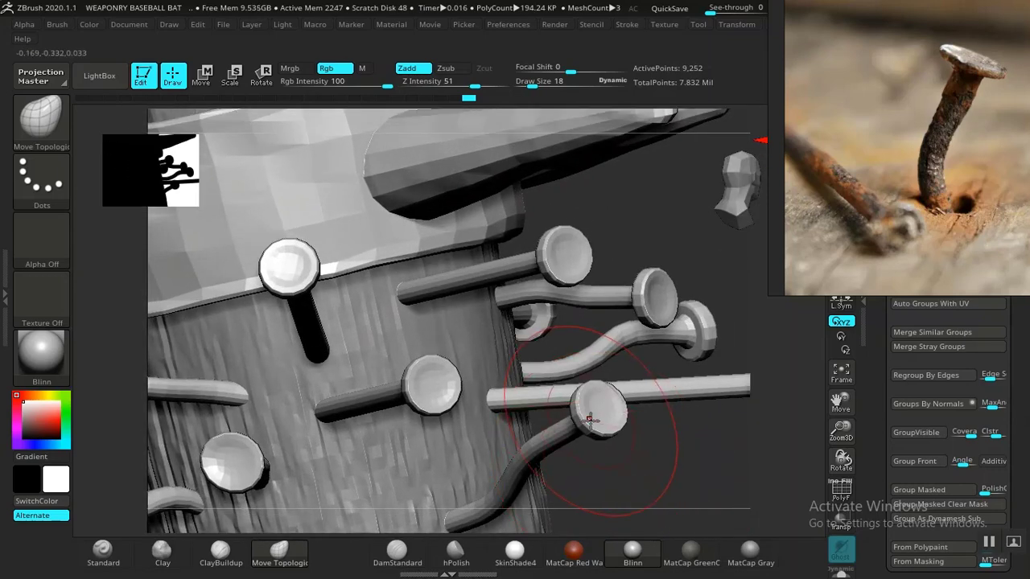
# Step: Refine the bent shafts of the nails below the lowest ring with the Move Topological brush at Draw Size 7, smoothing rough bends
pyautogui.press('shift')
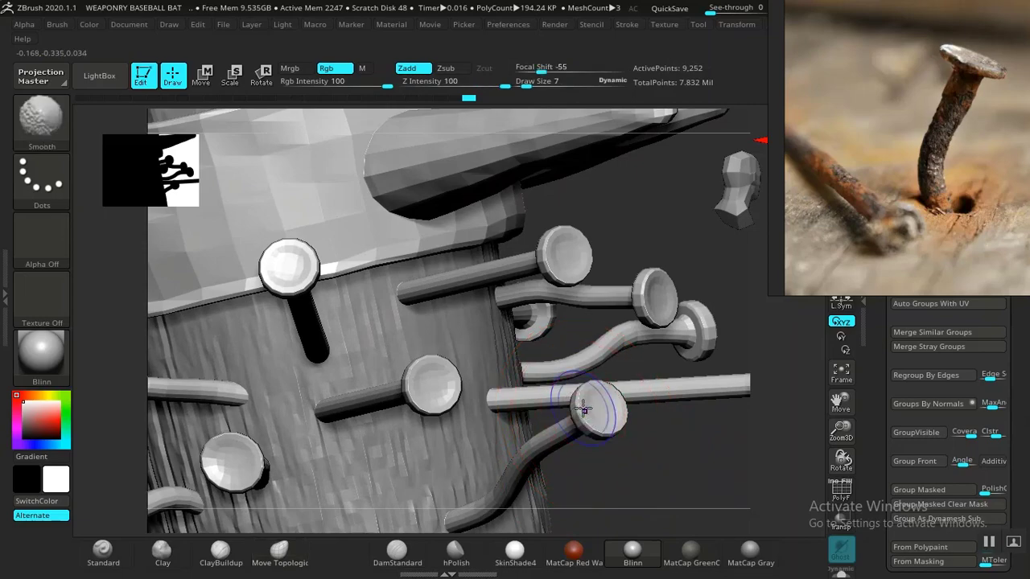
pyautogui.moveTo(694, 478)
pyautogui.mouseDown()
pyautogui.moveTo(703, 347)
pyautogui.moveTo(646, 333)
pyautogui.moveTo(492, 389)
pyautogui.mouseUp()
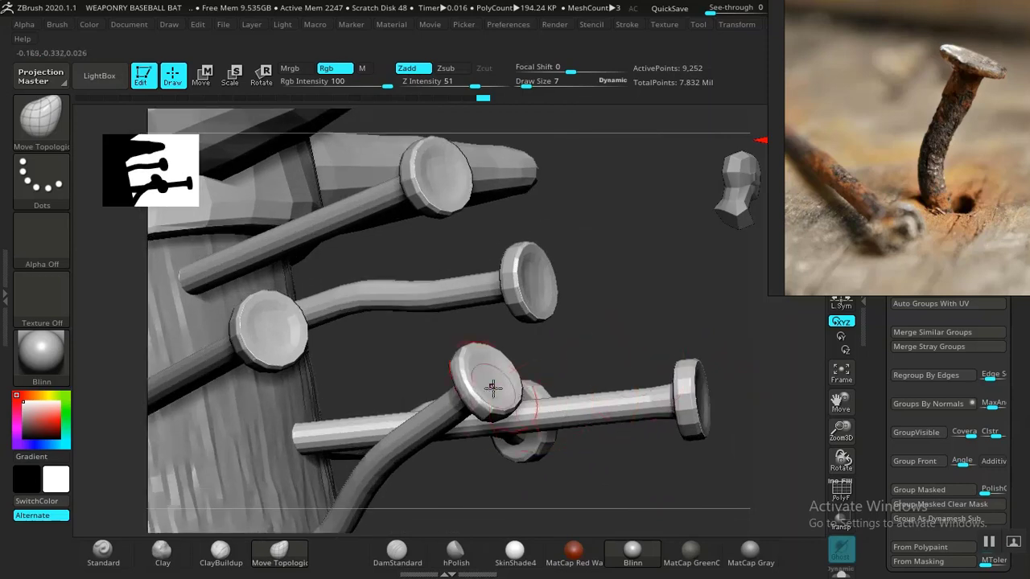
pyautogui.moveTo(653, 482); pyautogui.dragTo(688, 493)
pyautogui.moveTo(316, 504)
pyautogui.mouseDown()
pyautogui.moveTo(287, 519)
pyautogui.moveTo(326, 499)
pyautogui.moveTo(315, 464)
pyautogui.moveTo(357, 410)
pyautogui.mouseUp()
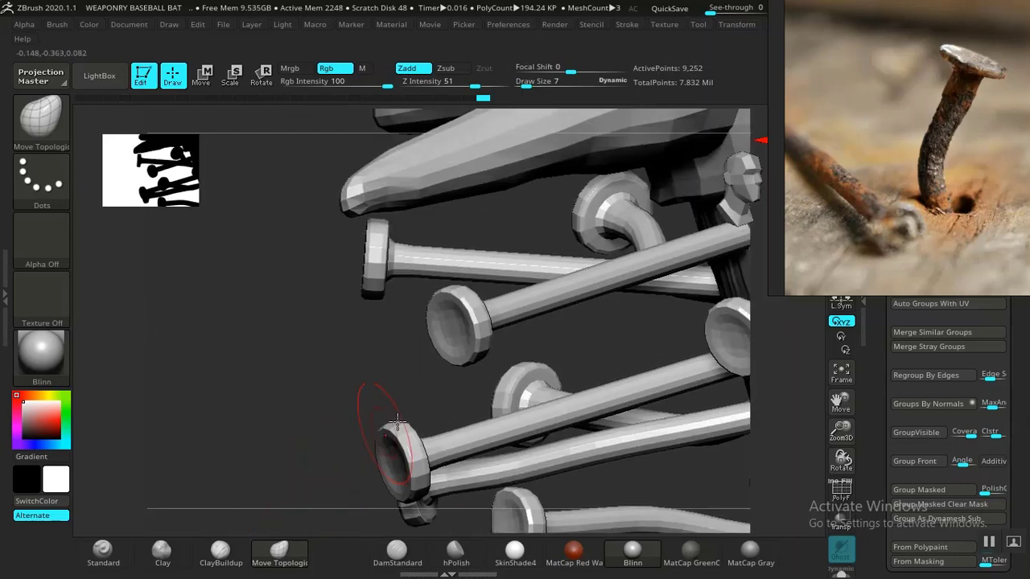
pyautogui.press('shift')
pyautogui.keyDown('shift'); pyautogui.moveTo(476, 327); pyautogui.dragTo(566, 287); pyautogui.keyUp('shift')
# Step: Adjust the long nails on the far side beneath the spike, reshaping and smoothing their shafts toward the heads
pyautogui.moveTo(312, 436)
pyautogui.mouseDown()
pyautogui.moveTo(265, 465)
pyautogui.moveTo(354, 452)
pyautogui.mouseUp()
pyautogui.moveTo(625, 347)
pyautogui.mouseDown()
pyautogui.moveTo(701, 395)
pyautogui.moveTo(477, 380)
pyautogui.moveTo(552, 411)
pyautogui.mouseUp()
pyautogui.press('shift')
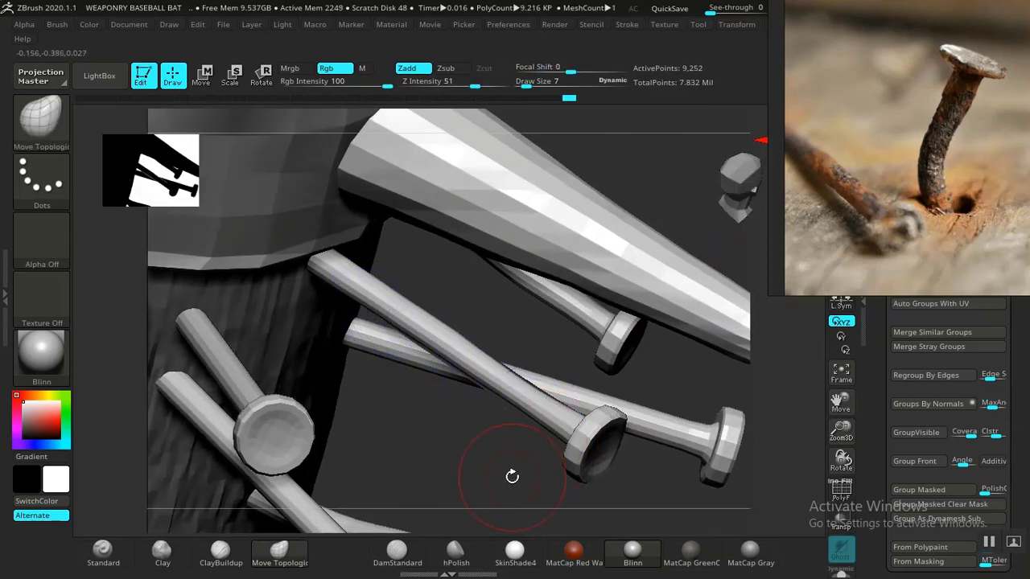
pyautogui.moveTo(511, 476)
pyautogui.keyDown('alt'); pyautogui.mouseDown()
pyautogui.moveTo(416, 423)
pyautogui.moveTo(668, 472)
pyautogui.moveTo(670, 373)
pyautogui.moveTo(683, 440)
pyautogui.moveTo(660, 424)
pyautogui.moveTo(685, 443)
pyautogui.moveTo(657, 444)
pyautogui.mouseUp(); pyautogui.keyUp('alt')
pyautogui.press('shift')
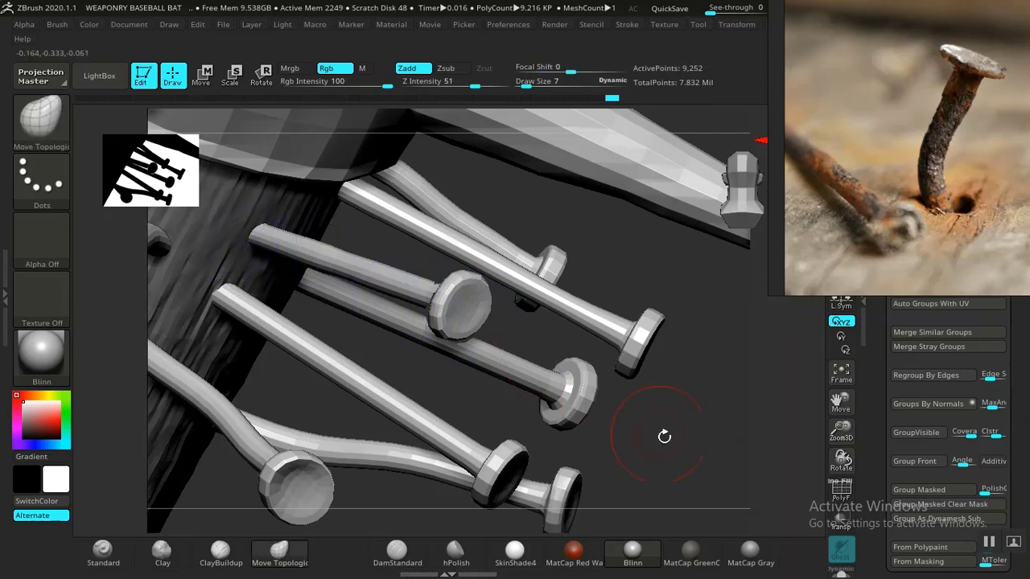
pyautogui.moveTo(665, 429)
pyautogui.mouseDown()
pyautogui.moveTo(632, 375)
pyautogui.moveTo(616, 461)
pyautogui.mouseUp()
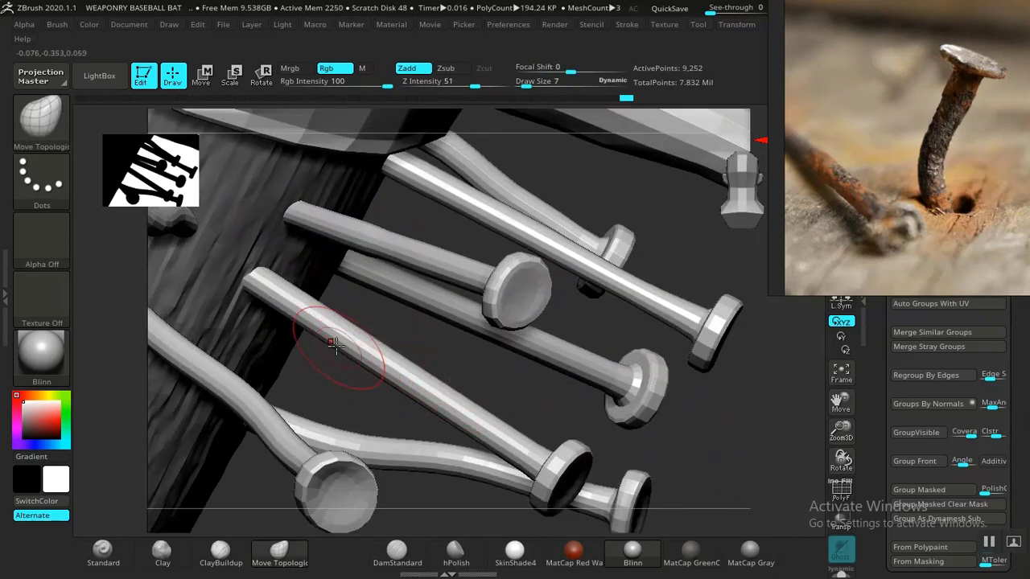
pyautogui.press('shift')
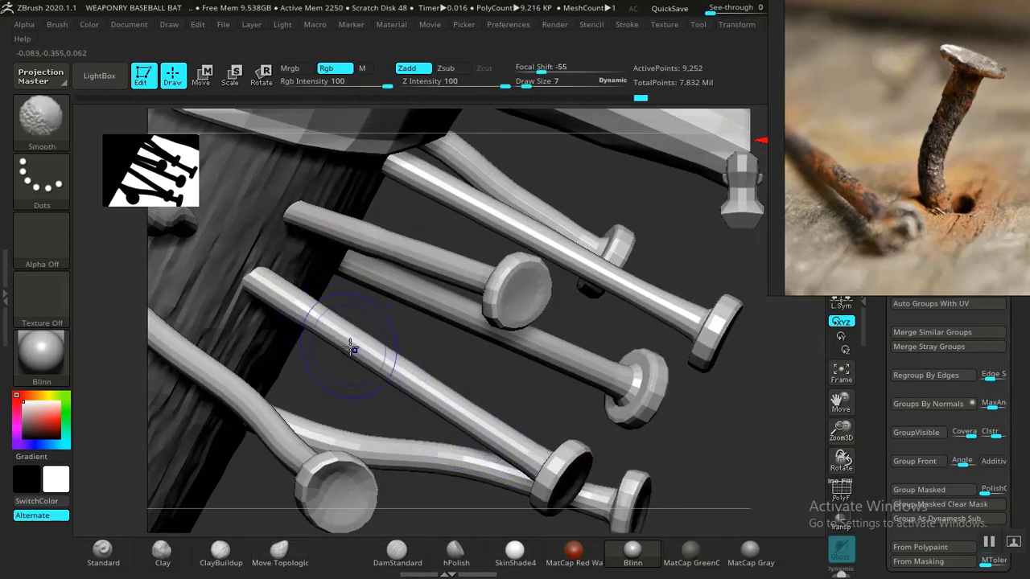
# Step: Curve the short nail facing outward from the wood and check its bend against the neighbouring nails from the side
pyautogui.moveTo(737, 464)
pyautogui.mouseDown()
pyautogui.moveTo(674, 458)
pyautogui.moveTo(649, 375)
pyautogui.moveTo(592, 470)
pyautogui.moveTo(437, 391)
pyautogui.moveTo(452, 409)
pyautogui.mouseUp()
pyautogui.moveTo(522, 455); pyautogui.dragTo(434, 410)
pyautogui.moveTo(504, 422)
pyautogui.keyDown('shift'); pyautogui.mouseDown()
pyautogui.moveTo(467, 398)
pyautogui.moveTo(476, 382)
pyautogui.moveTo(468, 394)
pyautogui.mouseUp(); pyautogui.keyUp('shift')
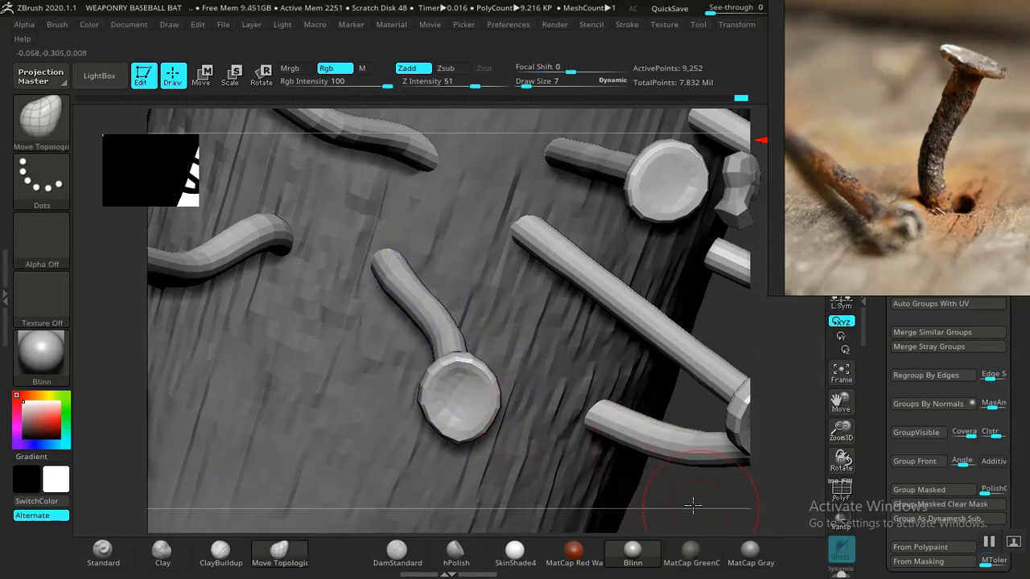
pyautogui.moveTo(690, 501); pyautogui.dragTo(520, 444)
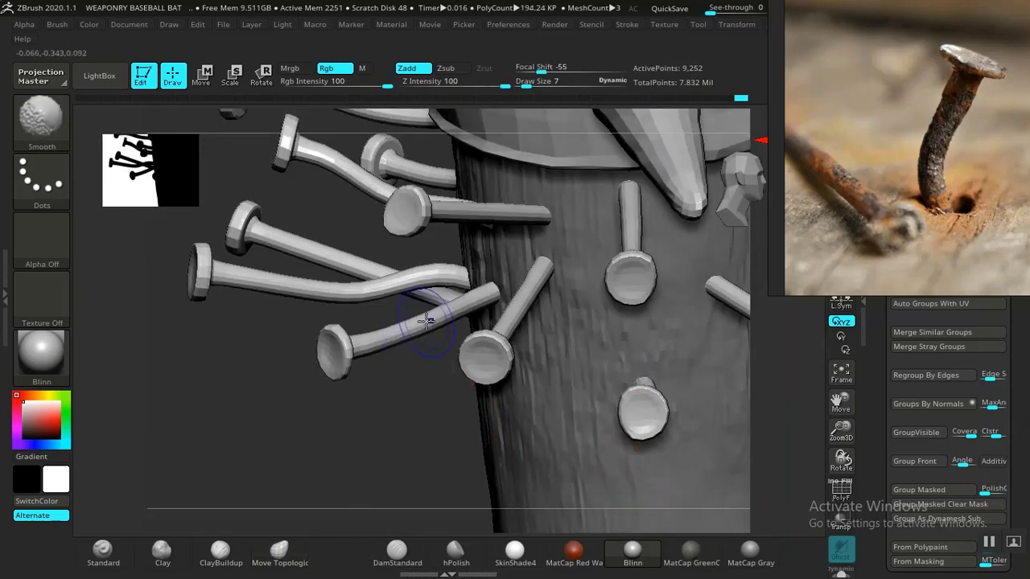
pyautogui.click(279, 555)
pyautogui.moveTo(310, 448)
pyautogui.mouseDown()
pyautogui.moveTo(395, 485)
pyautogui.moveTo(445, 351)
pyautogui.mouseUp()
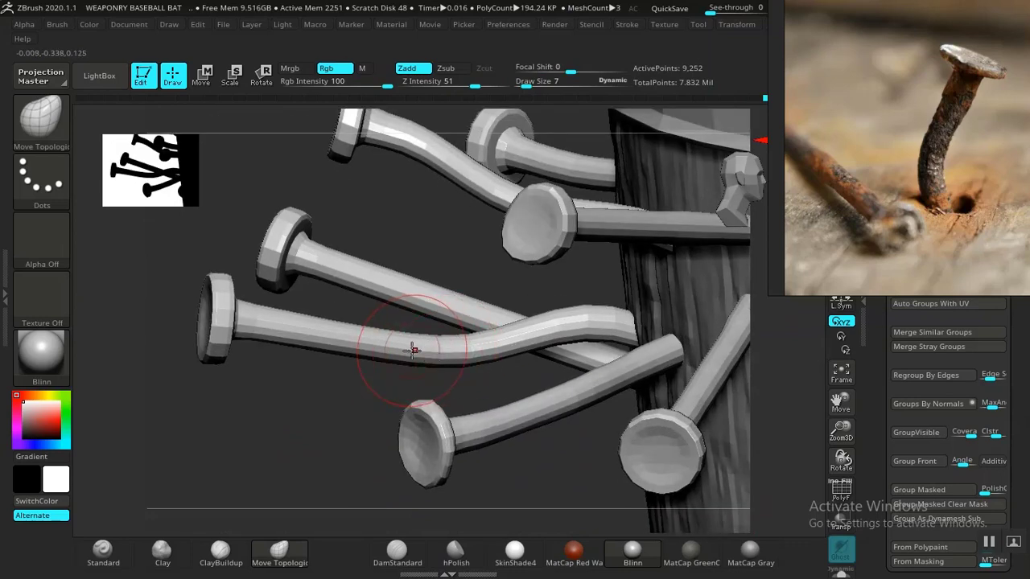
# Step: Smooth the bend near the base of the long S-curved nail and refine its shaft and head end
pyautogui.press('shift')
pyautogui.moveTo(561, 318)
pyautogui.keyDown('shift'); pyautogui.mouseDown()
pyautogui.moveTo(604, 324)
pyautogui.moveTo(558, 346)
pyautogui.mouseUp(); pyautogui.keyUp('shift')
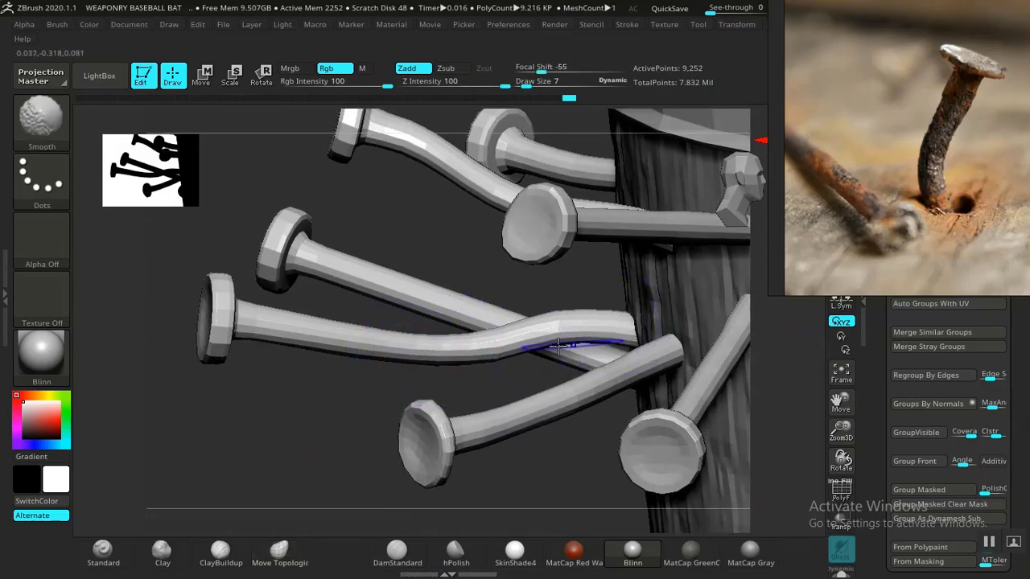
pyautogui.moveTo(226, 384); pyautogui.dragTo(250, 379)
pyautogui.moveTo(230, 335)
pyautogui.mouseDown()
pyautogui.moveTo(247, 334)
pyautogui.moveTo(231, 340)
pyautogui.mouseUp()
pyautogui.moveTo(233, 385)
pyautogui.mouseDown()
pyautogui.moveTo(394, 390)
pyautogui.moveTo(299, 386)
pyautogui.mouseUp()
pyautogui.press('shift')
pyautogui.moveTo(190, 331)
pyautogui.keyDown('shift'); pyautogui.mouseDown()
pyautogui.moveTo(195, 349)
pyautogui.moveTo(221, 298)
pyautogui.mouseUp(); pyautogui.keyUp('shift')
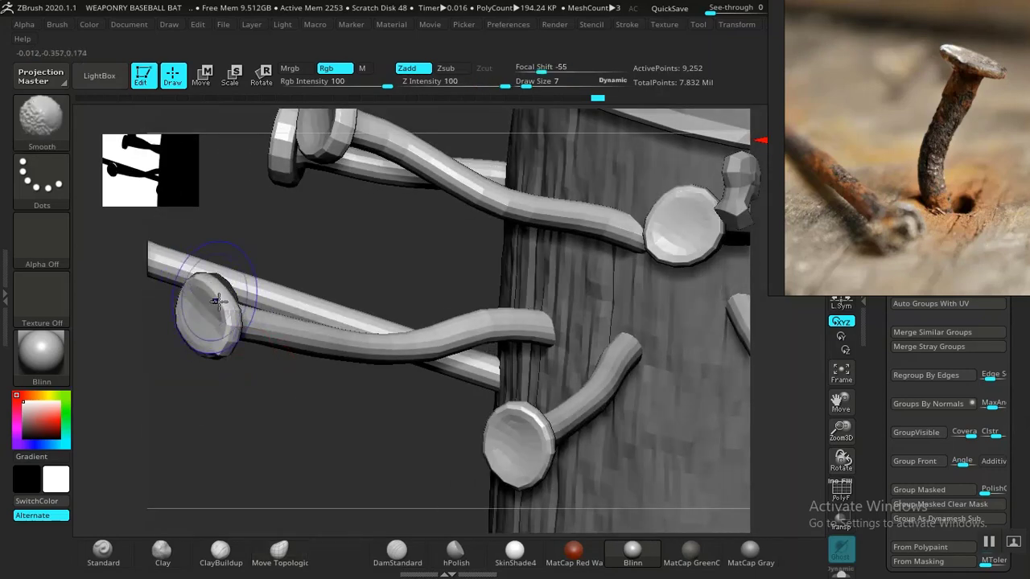
# Step: Refine and smooth the S-curves of the nails around the next sides of the bat below the lowest ring
pyautogui.moveTo(250, 402)
pyautogui.mouseDown()
pyautogui.moveTo(274, 378)
pyautogui.moveTo(361, 416)
pyautogui.mouseUp()
pyautogui.moveTo(750, 408)
pyautogui.mouseDown()
pyautogui.moveTo(724, 413)
pyautogui.moveTo(706, 441)
pyautogui.moveTo(724, 420)
pyautogui.moveTo(770, 450)
pyautogui.moveTo(685, 416)
pyautogui.moveTo(653, 448)
pyautogui.moveTo(673, 471)
pyautogui.moveTo(579, 427)
pyautogui.mouseUp()
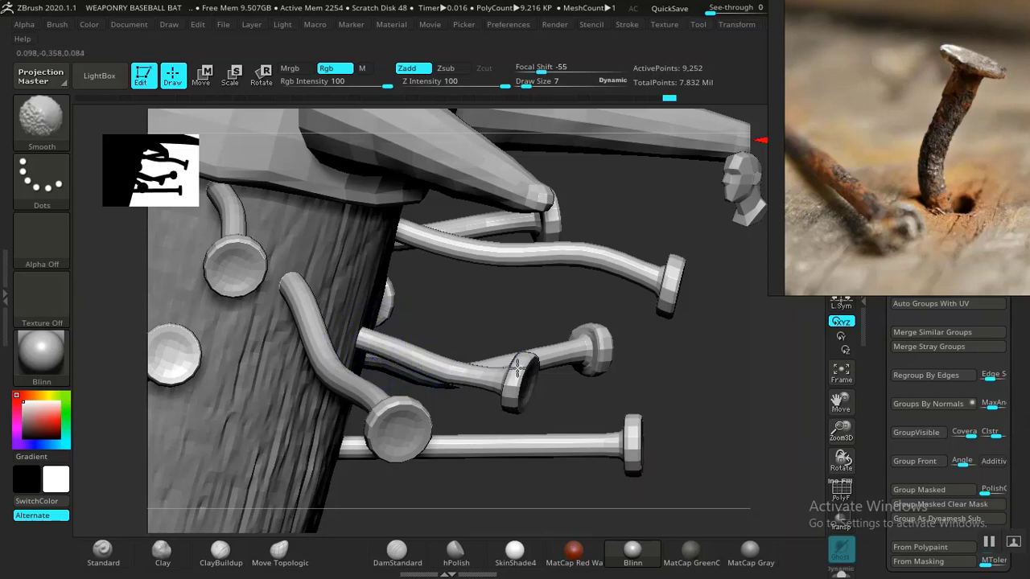
pyautogui.keyDown('shift'); pyautogui.moveTo(695, 397); pyautogui.dragTo(556, 402); pyautogui.keyUp('shift')
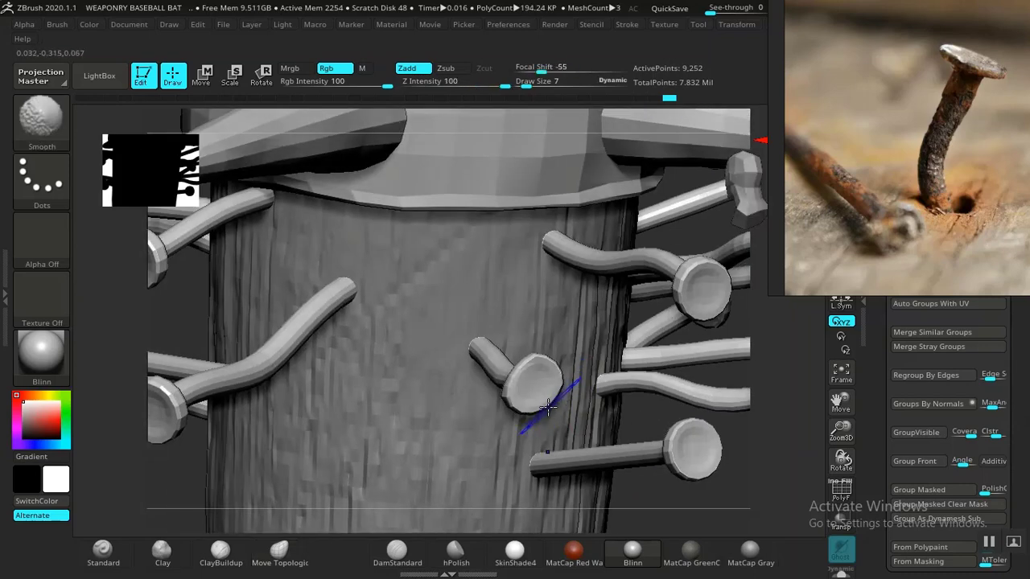
pyautogui.keyDown('shift'); pyautogui.moveTo(765, 416); pyautogui.dragTo(541, 378); pyautogui.keyUp('shift')
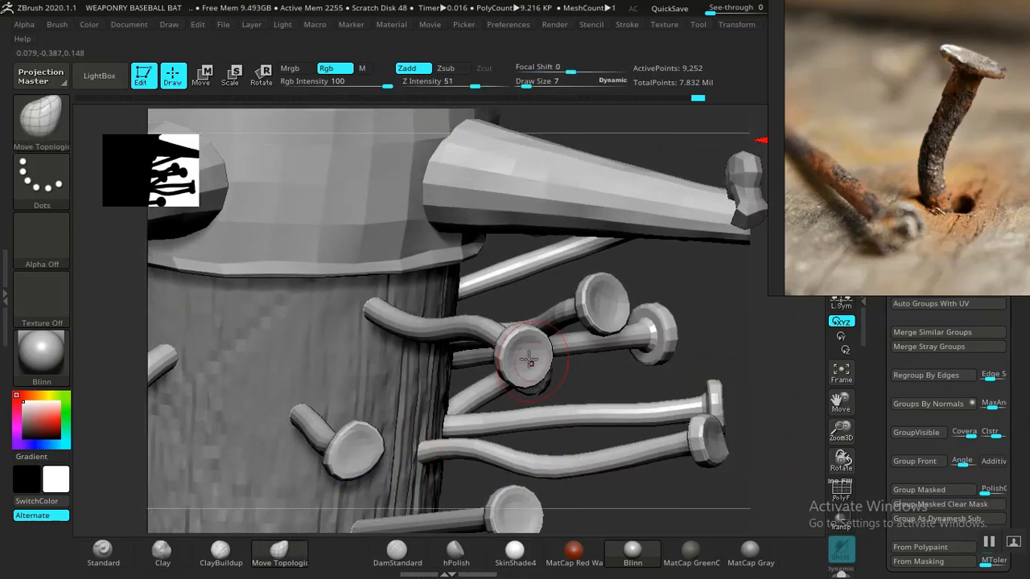
pyautogui.keyDown('shift'); pyautogui.moveTo(718, 320); pyautogui.dragTo(331, 447); pyautogui.keyUp('shift')
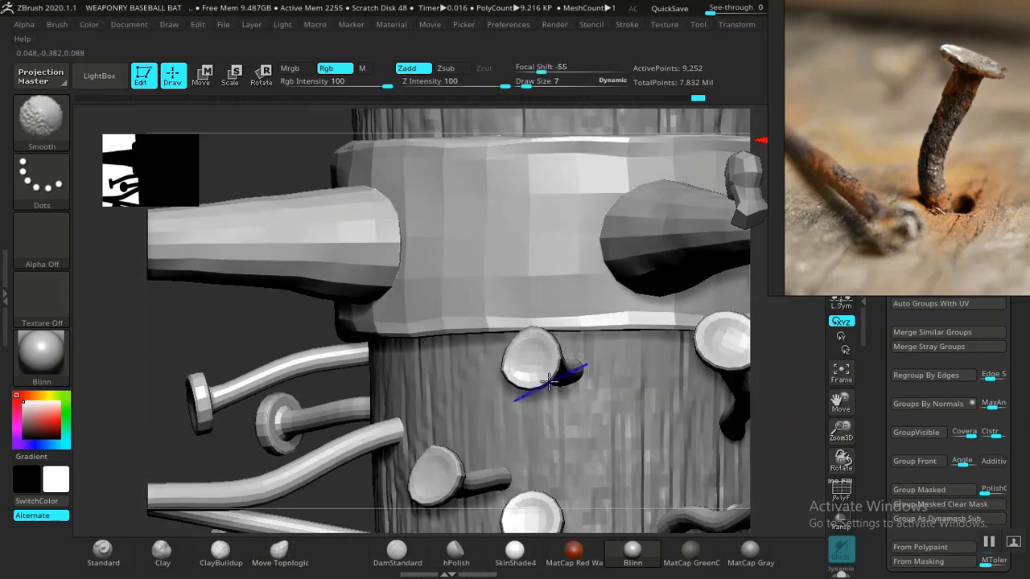
pyautogui.keyDown('alt'); pyautogui.moveTo(242, 345); pyautogui.dragTo(687, 395); pyautogui.keyUp('alt')
pyautogui.keyDown('alt'); pyautogui.moveTo(555, 488); pyautogui.dragTo(692, 461); pyautogui.keyUp('alt')
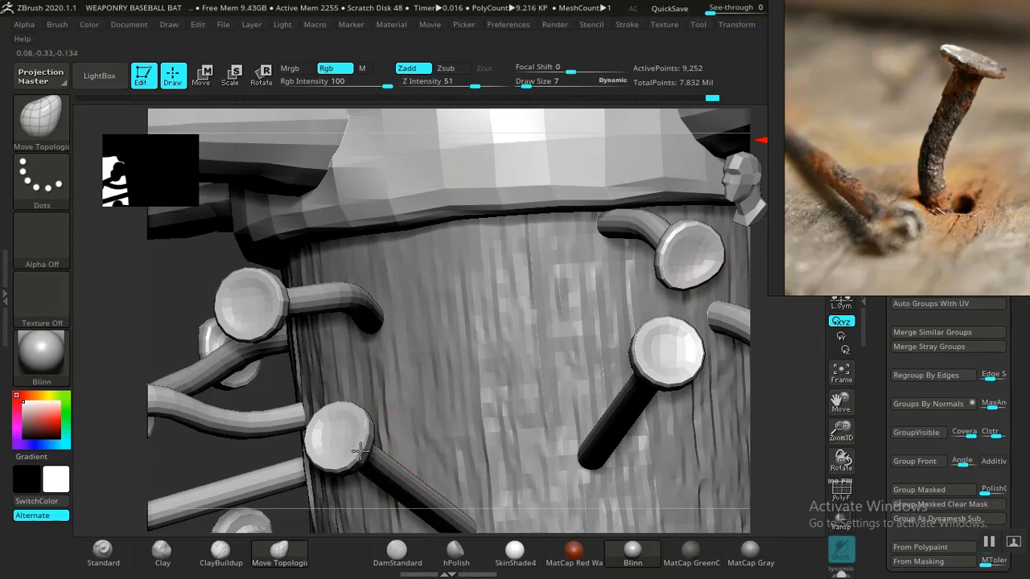
# Step: Finish shaping the remaining nails of the bottom row and check the whole row from around the bat
pyautogui.keyDown('alt'); pyautogui.moveTo(172, 300); pyautogui.dragTo(331, 291); pyautogui.keyUp('alt')
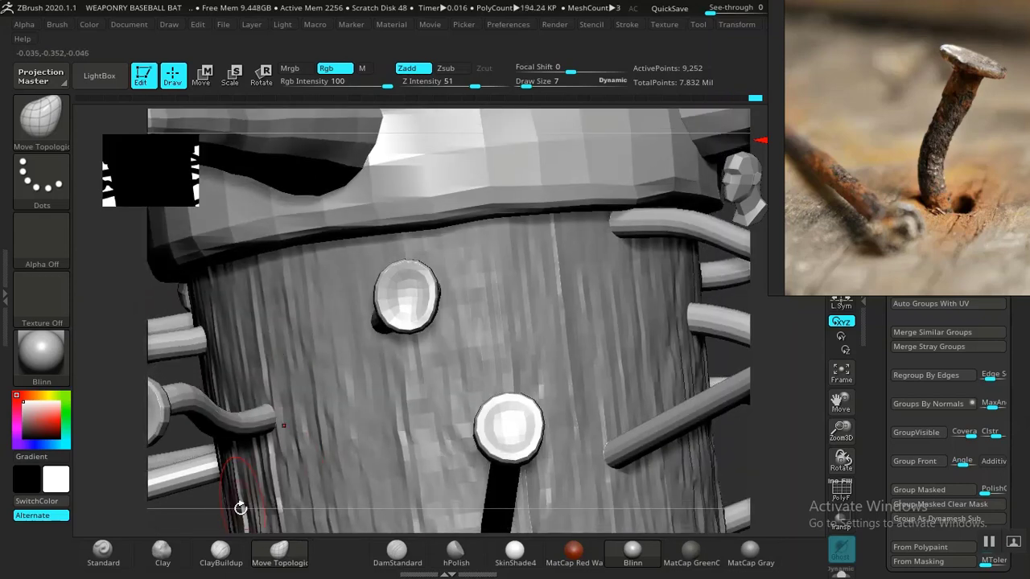
pyautogui.keyDown('alt'); pyautogui.moveTo(394, 397); pyautogui.dragTo(475, 363); pyautogui.keyUp('alt')
pyautogui.keyDown('alt'); pyautogui.moveTo(377, 447); pyautogui.dragTo(444, 465); pyautogui.keyUp('alt')
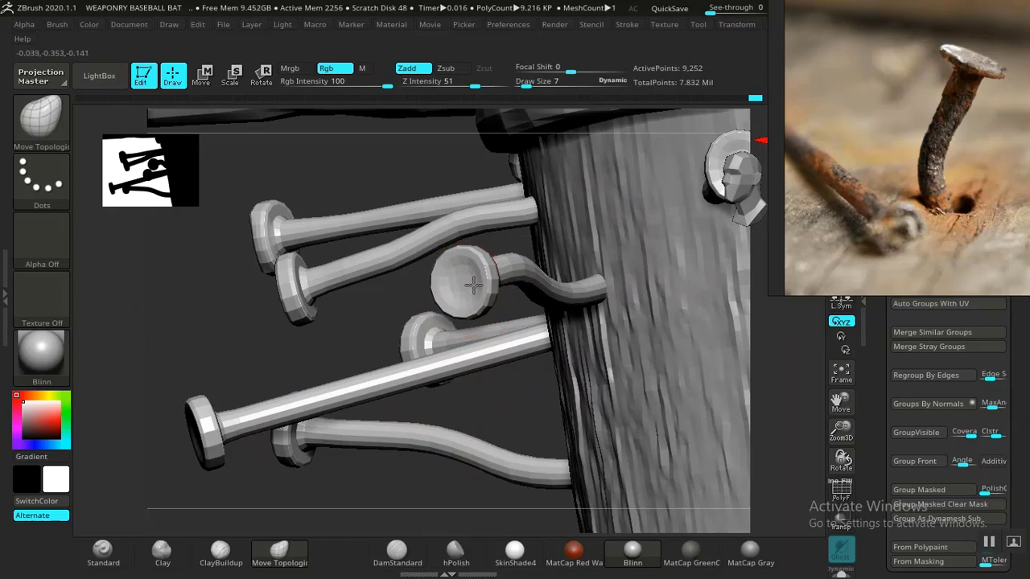
pyautogui.moveTo(374, 499); pyautogui.dragTo(584, 422)
pyautogui.keyDown('alt'); pyautogui.moveTo(716, 471); pyautogui.dragTo(626, 351); pyautogui.keyUp('alt')
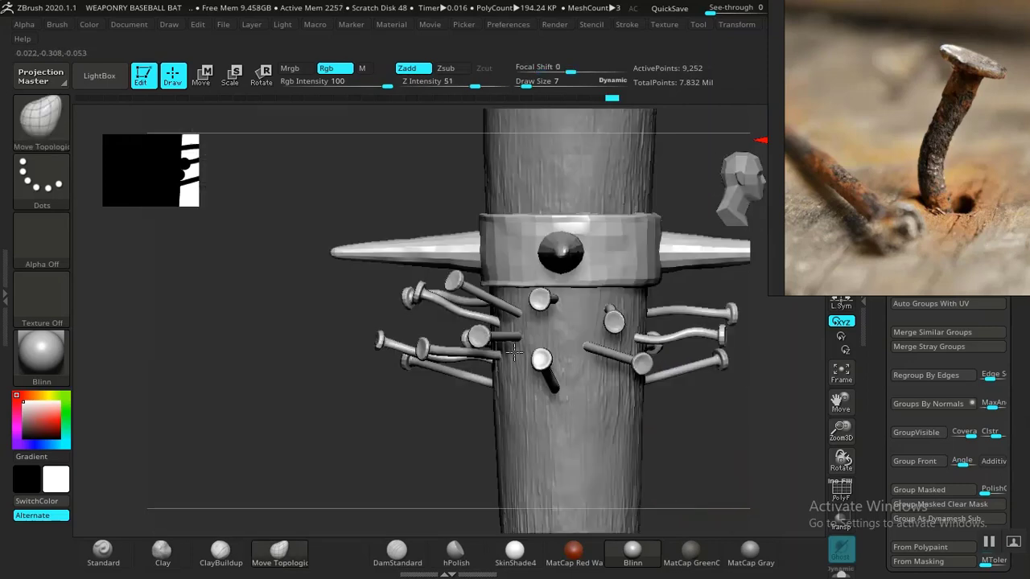
pyautogui.moveTo(652, 415)
pyautogui.keyDown('alt'); pyautogui.mouseDown()
pyautogui.moveTo(535, 392)
pyautogui.moveTo(607, 415)
pyautogui.moveTo(674, 407)
pyautogui.moveTo(574, 413)
pyautogui.moveTo(616, 400)
pyautogui.moveTo(598, 416)
pyautogui.moveTo(703, 447)
pyautogui.moveTo(626, 400)
pyautogui.mouseUp(); pyautogui.keyUp('alt')
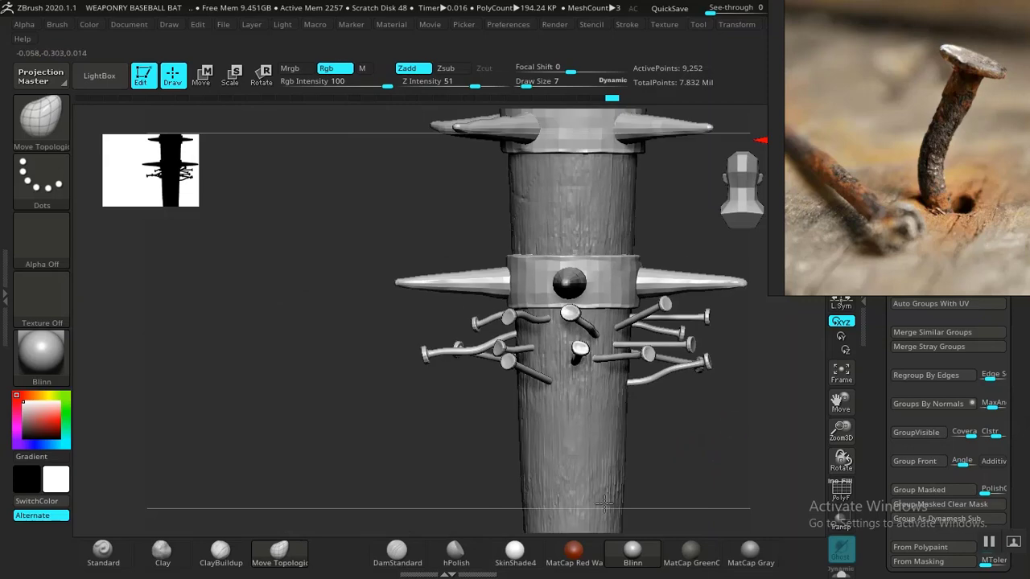
pyautogui.keyDown('alt'); pyautogui.moveTo(713, 341); pyautogui.dragTo(588, 418); pyautogui.keyUp('alt')
pyautogui.moveTo(634, 290)
pyautogui.keyDown('alt'); pyautogui.mouseDown()
pyautogui.moveTo(636, 346)
pyautogui.moveTo(660, 346)
pyautogui.moveTo(643, 327)
pyautogui.moveTo(653, 345)
pyautogui.moveTo(663, 341)
pyautogui.moveTo(653, 354)
pyautogui.mouseUp(); pyautogui.keyUp('alt')
# Step: Reveal all nails with their polygroups and combine the bent nails below the lowest ring into one polygroup by masking them
pyautogui.keyDown('ctrl'); pyautogui.keyDown('shift'); pyautogui.click(606, 272); pyautogui.keyUp('shift'); pyautogui.keyUp('ctrl')
pyautogui.hotkey('shift', 'f')
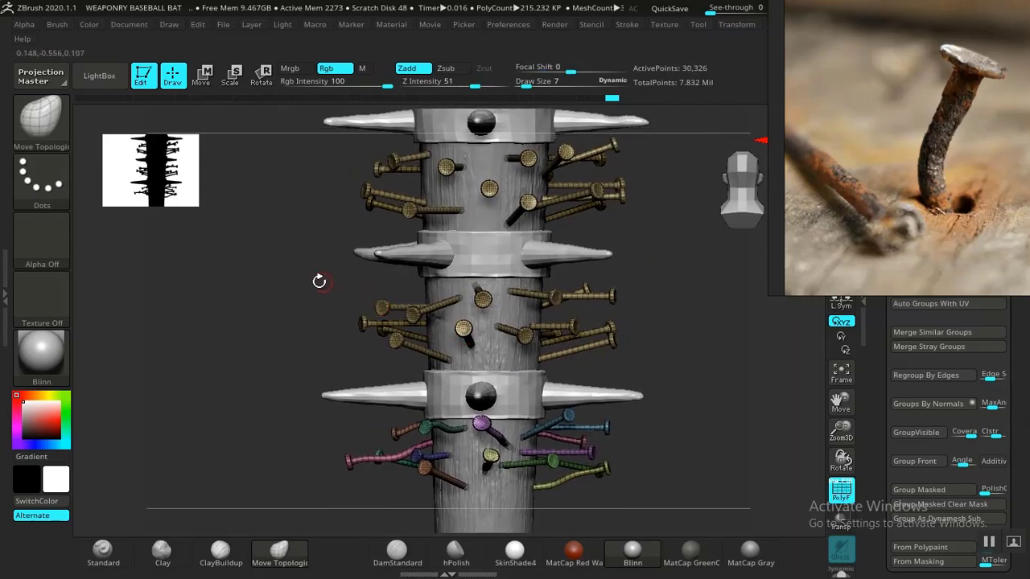
pyautogui.press('ctrl')
pyautogui.keyDown('alt'); pyautogui.moveTo(675, 307); pyautogui.dragTo(671, 251); pyautogui.keyUp('alt')
pyautogui.press('ctrl')
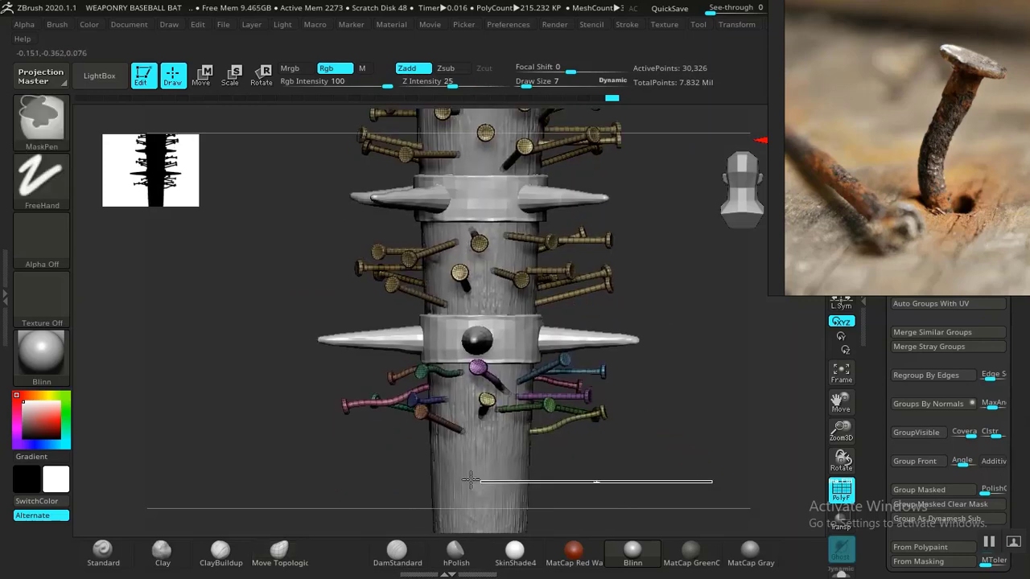
pyautogui.moveTo(471, 481)
pyautogui.keyDown('ctrl'); pyautogui.mouseDown()
pyautogui.moveTo(234, 372)
pyautogui.moveTo(203, 317)
pyautogui.mouseUp(); pyautogui.keyUp('ctrl')
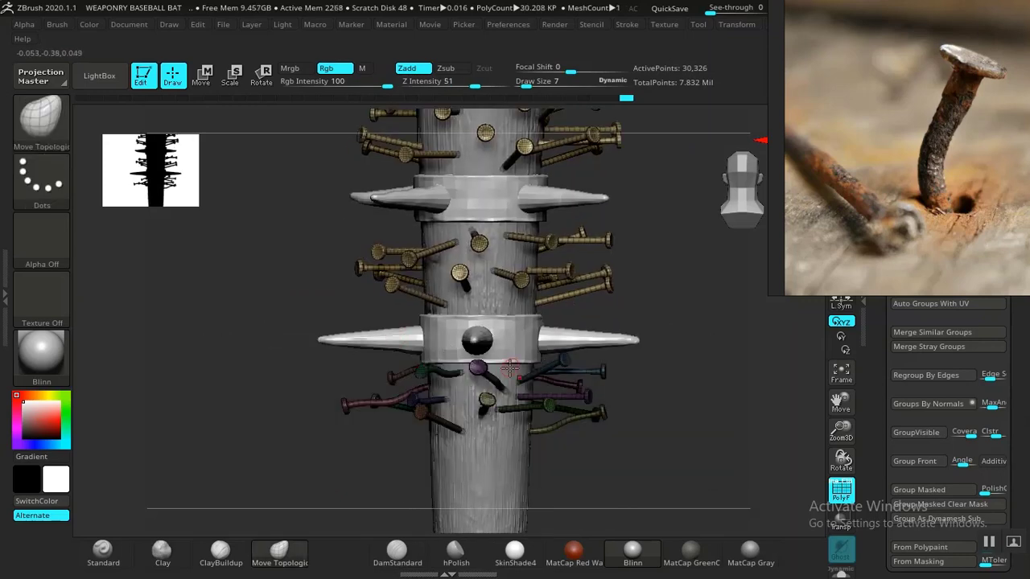
pyautogui.hotkey('ctrl', 'w')
# Step: Mask the straight nails in the row above the middle ring and assign them their own polygroup
pyautogui.keyDown('alt'); pyautogui.moveTo(667, 304); pyautogui.dragTo(676, 383); pyautogui.keyUp('alt')
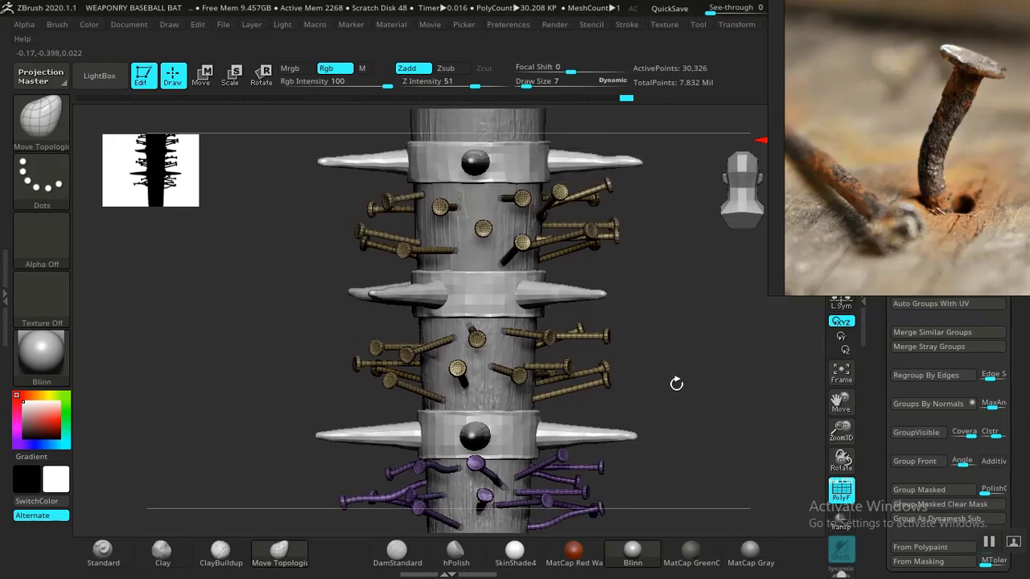
pyautogui.keyDown('ctrl'); pyautogui.moveTo(685, 296); pyautogui.dragTo(555, 308); pyautogui.keyUp('ctrl')
pyautogui.keyDown('ctrl'); pyautogui.moveTo(406, 302); pyautogui.dragTo(267, 137); pyautogui.keyUp('ctrl')
pyautogui.hotkey('ctrl', 'w')
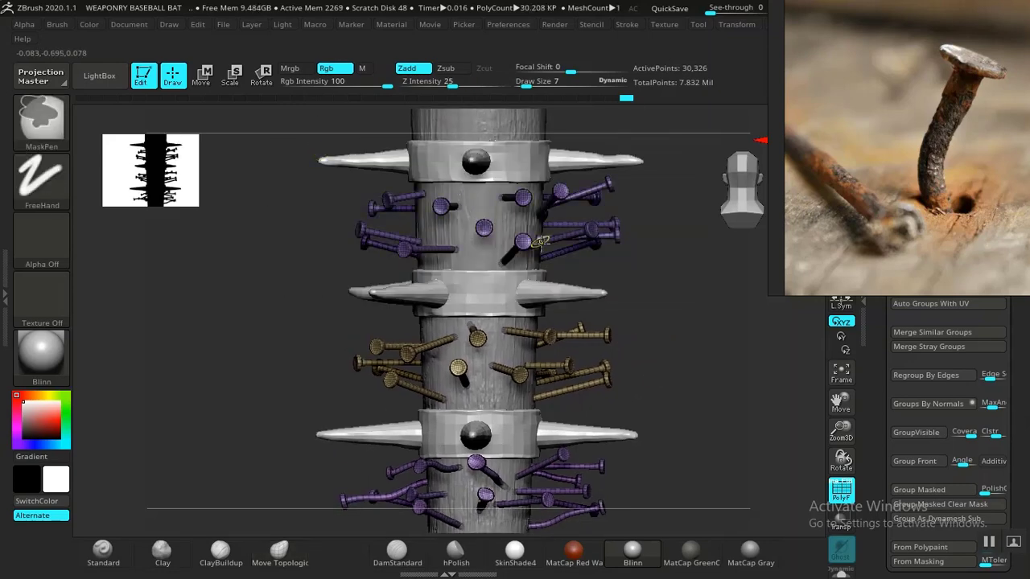
# Step: Isolate the row of straight nails between the middle and lowest rings and turn to another side of it
pyautogui.keyDown('alt'); pyautogui.moveTo(701, 315); pyautogui.dragTo(658, 354); pyautogui.keyUp('alt')
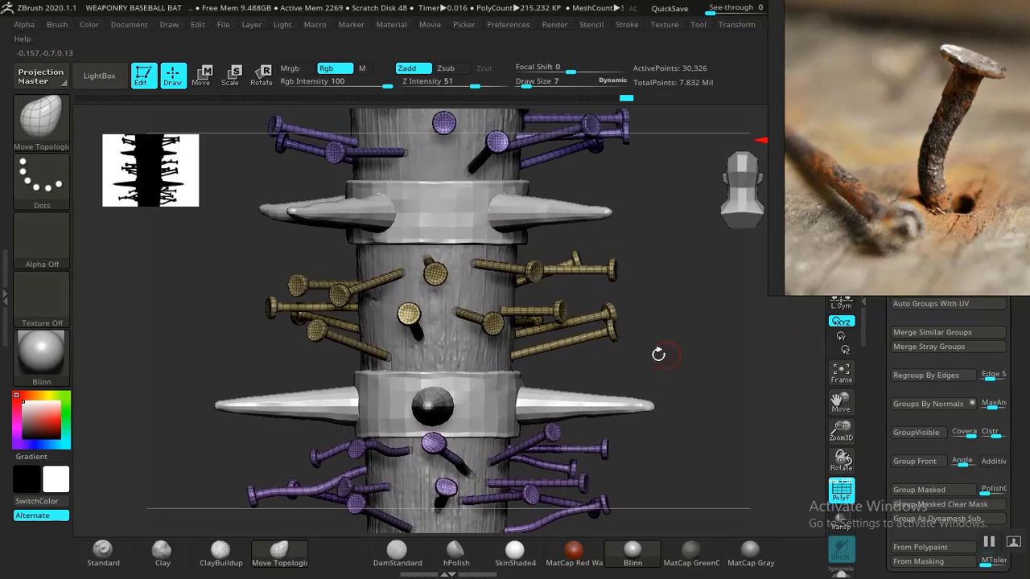
pyautogui.keyDown('ctrl'); pyautogui.keyDown('shift'); pyautogui.click(559, 314); pyautogui.keyUp('shift'); pyautogui.keyUp('ctrl')
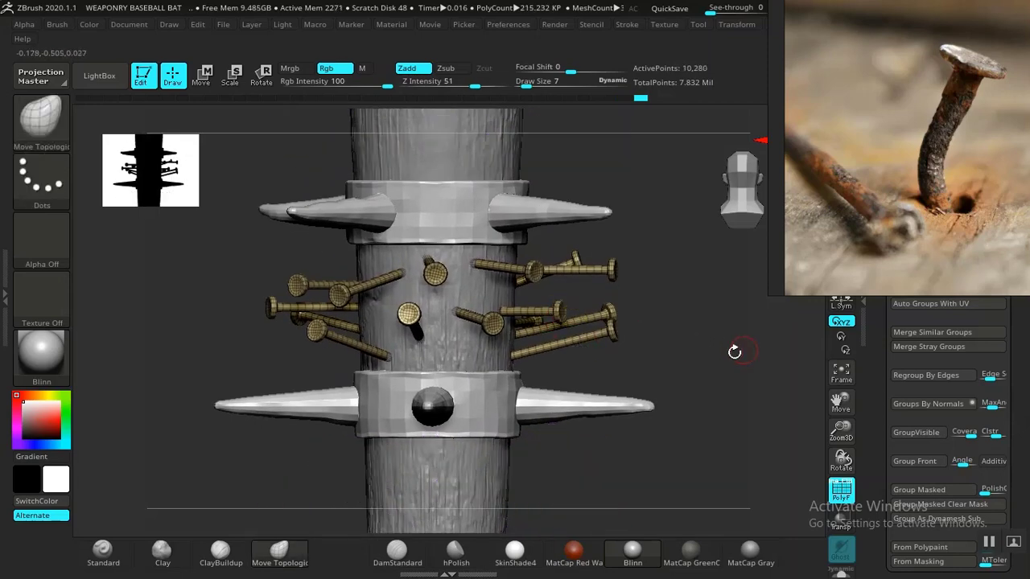
pyautogui.moveTo(737, 349)
pyautogui.mouseDown()
pyautogui.moveTo(648, 334)
pyautogui.moveTo(495, 366)
pyautogui.mouseUp()
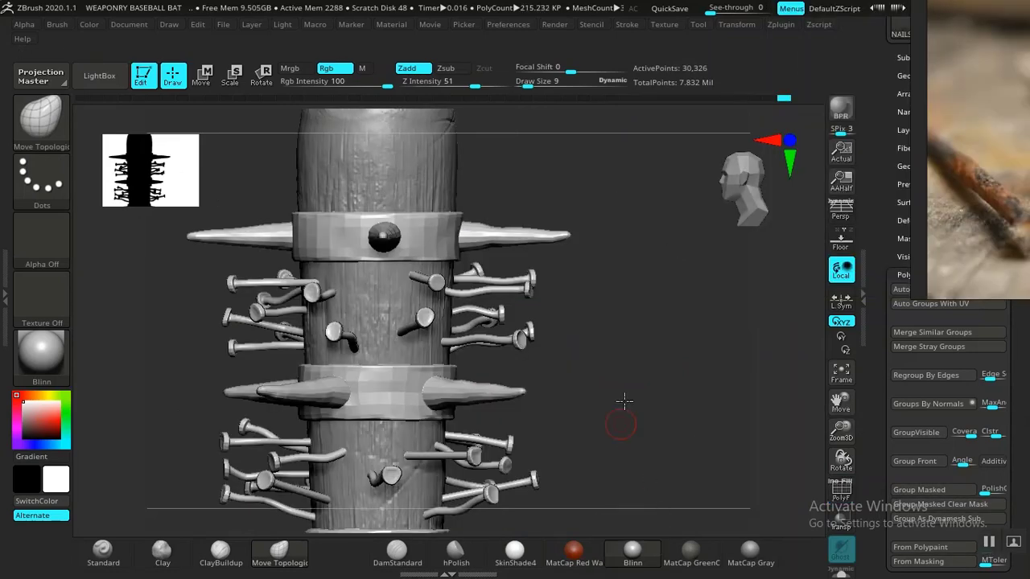
# Step: Inspect the bent nails along the whole bat and place the rusty nail reference image beside them for comparison
pyautogui.moveTo(625, 401); pyautogui.dragTo(651, 335)
pyautogui.moveTo(669, 371)
pyautogui.mouseDown()
pyautogui.moveTo(632, 404)
pyautogui.moveTo(628, 314)
pyautogui.moveTo(657, 365)
pyautogui.moveTo(650, 356)
pyautogui.moveTo(655, 402)
pyautogui.moveTo(653, 325)
pyautogui.moveTo(632, 390)
pyautogui.moveTo(617, 362)
pyautogui.moveTo(538, 373)
pyautogui.moveTo(593, 374)
pyautogui.moveTo(655, 469)
pyautogui.moveTo(684, 354)
pyautogui.moveTo(646, 338)
pyautogui.moveTo(660, 345)
pyautogui.moveTo(655, 375)
pyautogui.moveTo(643, 378)
pyautogui.moveTo(667, 391)
pyautogui.moveTo(667, 405)
pyautogui.moveTo(646, 393)
pyautogui.moveTo(657, 342)
pyautogui.moveTo(653, 377)
pyautogui.mouseUp()
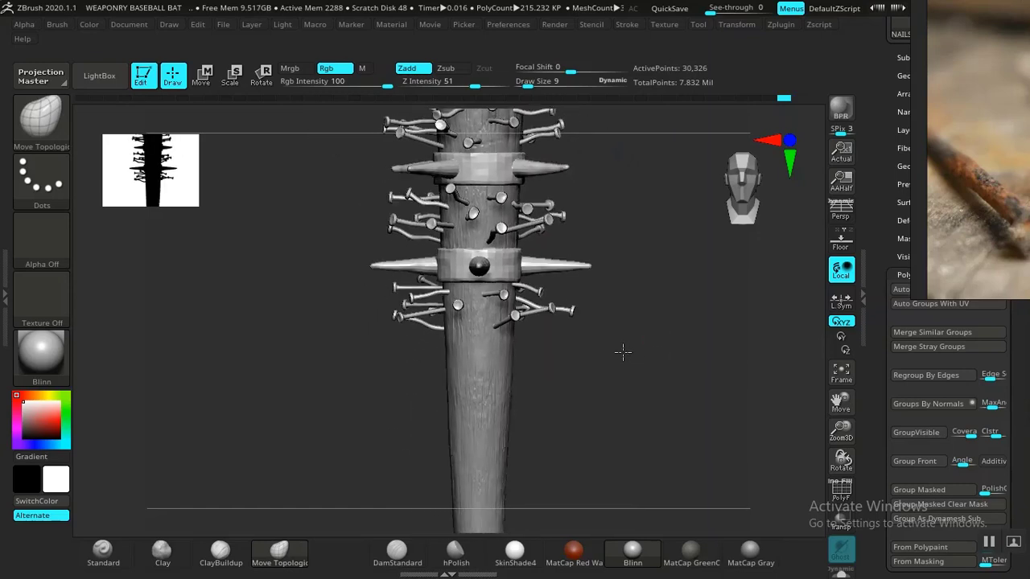
pyautogui.keyDown('alt'); pyautogui.moveTo(623, 345); pyautogui.dragTo(672, 385); pyautogui.keyUp('alt')
pyautogui.moveTo(973, 195); pyautogui.dragTo(823, 292)
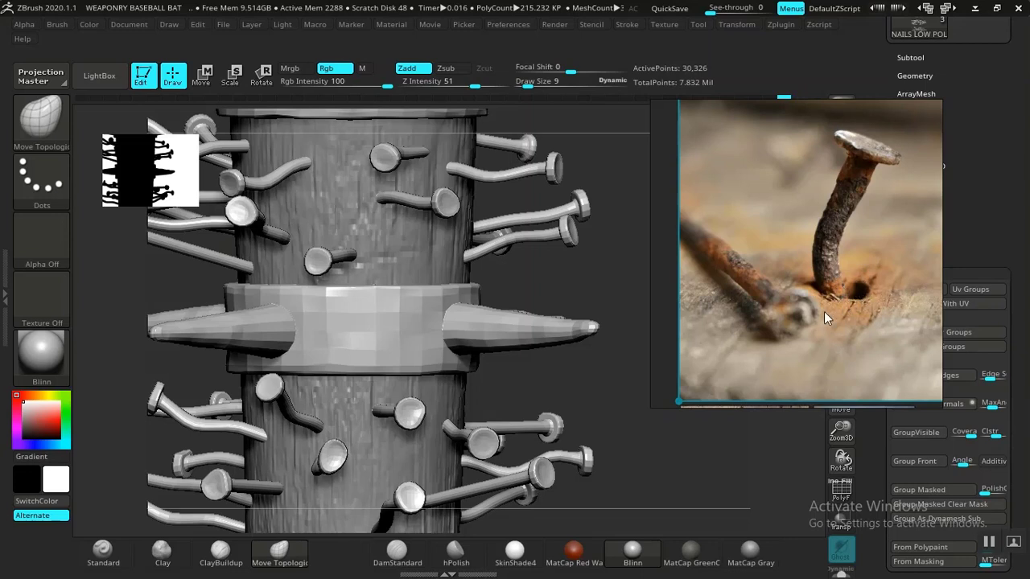
pyautogui.moveTo(825, 318); pyautogui.dragTo(885, 297)
pyautogui.moveTo(616, 383); pyautogui.dragTo(570, 279)
pyautogui.keyDown('alt'); pyautogui.moveTo(676, 380); pyautogui.dragTo(643, 332); pyautogui.keyUp('alt')
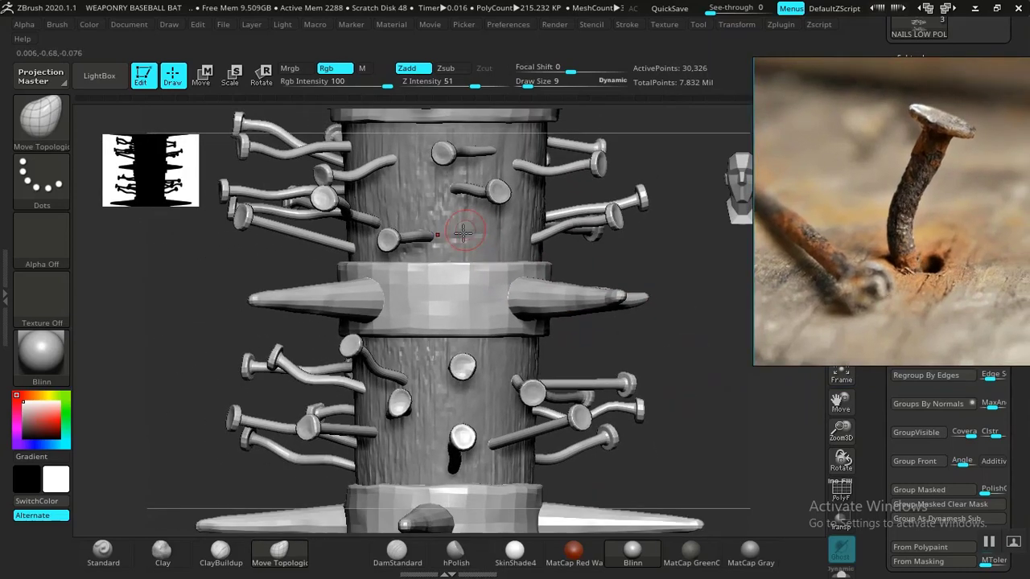
# Step: Switch the active subtool to BAT LOW_POLY and back to NAILS LOW POLY while comparing the nails with the reference
pyautogui.moveTo(710, 347); pyautogui.dragTo(537, 307)
pyautogui.keyDown('alt'); pyautogui.click(535, 321); pyautogui.keyUp('alt')
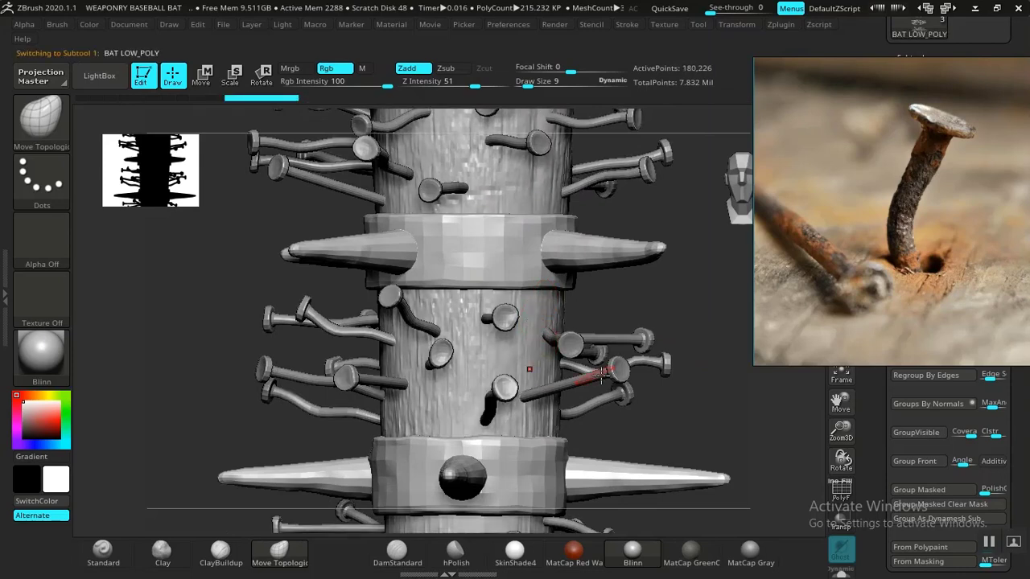
pyautogui.moveTo(677, 395); pyautogui.dragTo(700, 396)
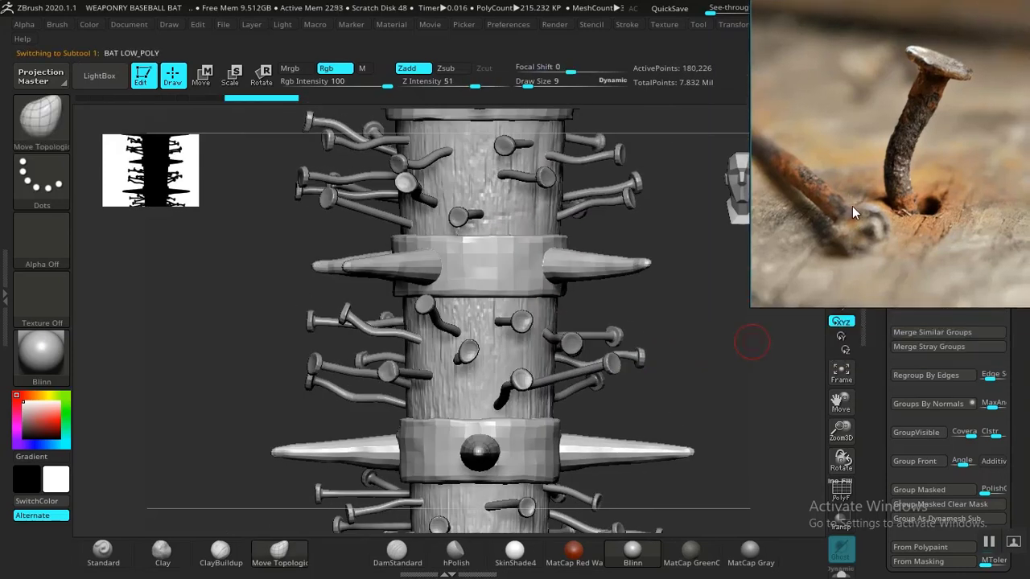
pyautogui.moveTo(704, 325); pyautogui.dragTo(585, 278)
pyautogui.keyDown('alt'); pyautogui.click(590, 266); pyautogui.keyUp('alt')
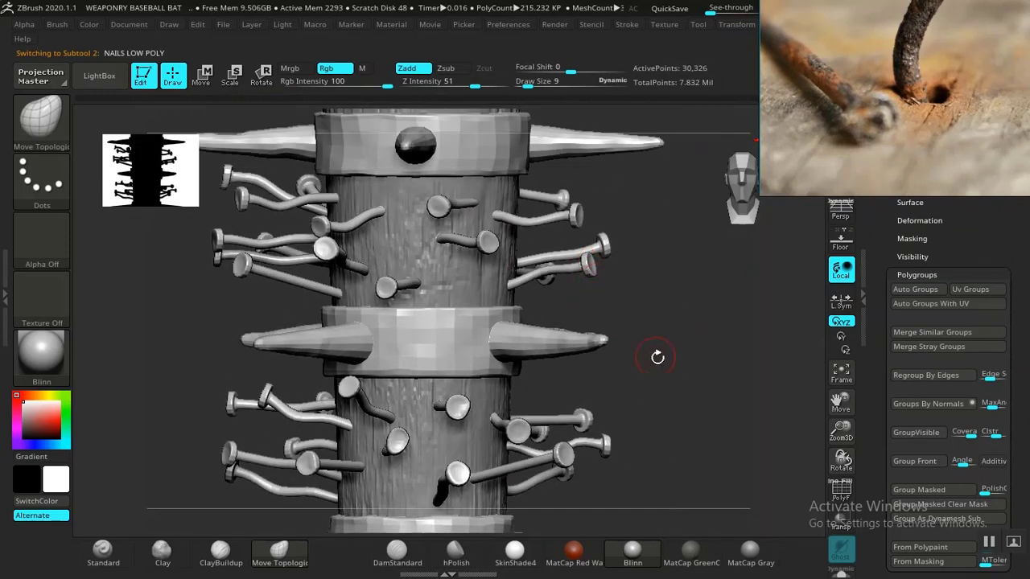
# Step: Mask the row of nails below the lowest ring, assign it its own polygroup, and isolate that row
pyautogui.moveTo(658, 356)
pyautogui.keyDown('alt'); pyautogui.mouseDown()
pyautogui.moveTo(620, 319)
pyautogui.moveTo(637, 276)
pyautogui.moveTo(650, 329)
pyautogui.moveTo(627, 357)
pyautogui.mouseUp(); pyautogui.keyUp('alt')
pyautogui.hotkey('shift', 'f')
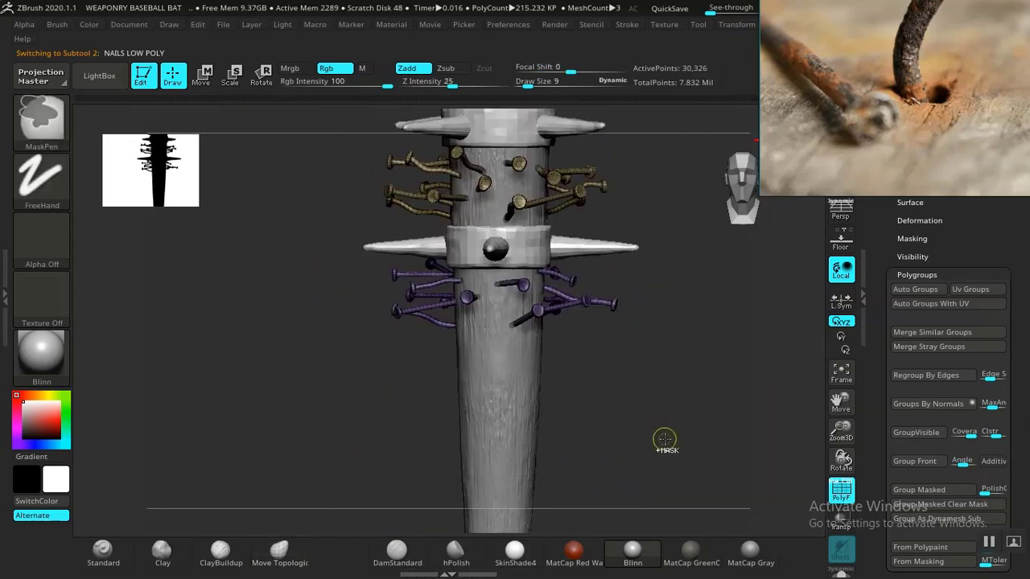
pyautogui.keyDown('ctrl'); pyautogui.moveTo(665, 438); pyautogui.dragTo(285, 241); pyautogui.keyUp('ctrl')
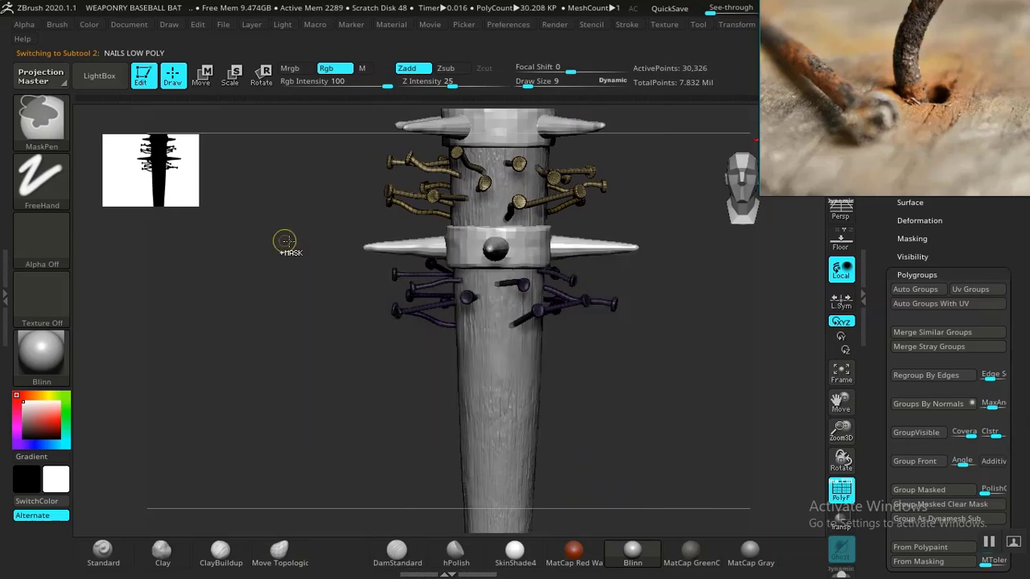
pyautogui.keyDown('ctrl'); pyautogui.click(605, 338); pyautogui.keyUp('ctrl')
pyautogui.moveTo(625, 361); pyautogui.dragTo(669, 306)
pyautogui.keyDown('alt'); pyautogui.moveTo(642, 397); pyautogui.dragTo(641, 426); pyautogui.keyUp('alt')
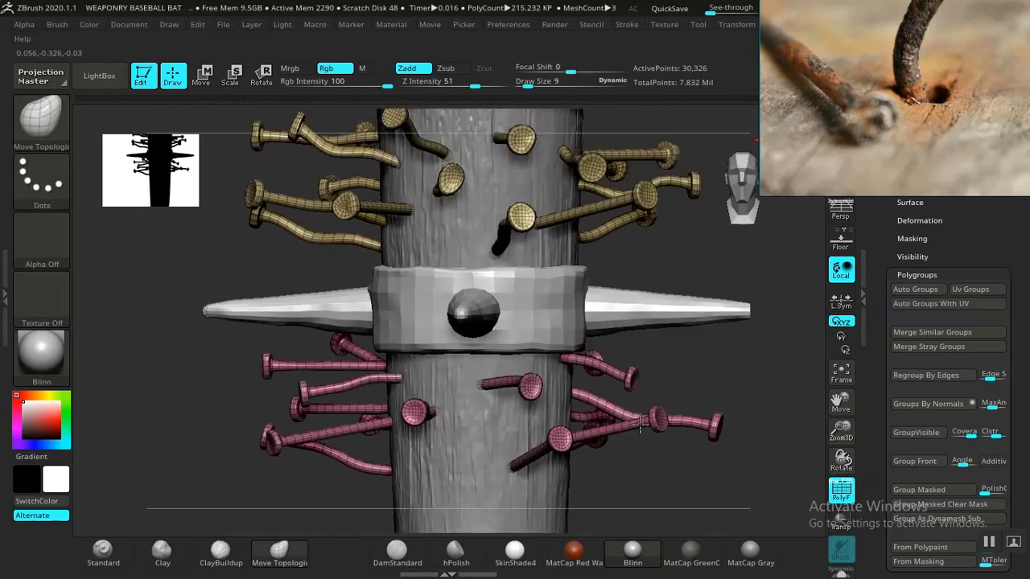
pyautogui.keyDown('ctrl'); pyautogui.keyDown('shift'); pyautogui.click(559, 438); pyautogui.keyUp('shift'); pyautogui.keyUp('ctrl')
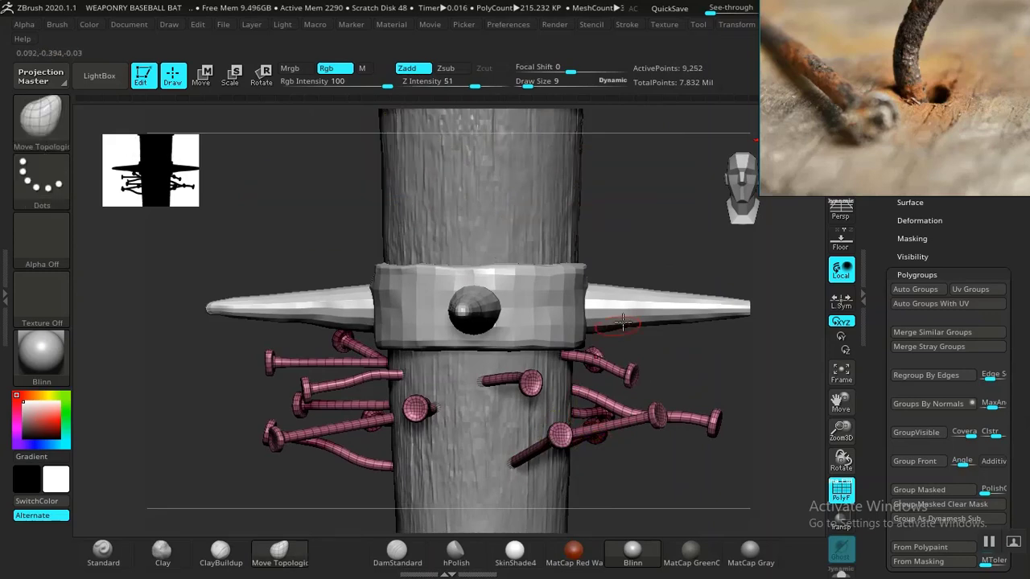
# Step: Make BAT LOW_POLY the active subtool with polygroup colours hidden, and move the rusty nail reference image beside the nails
pyautogui.keyDown('alt'); pyautogui.moveTo(661, 228); pyautogui.dragTo(630, 491); pyautogui.keyUp('alt')
pyautogui.keyDown('alt'); pyautogui.click(503, 257); pyautogui.keyUp('alt')
pyautogui.hotkey('shift', 'f')
pyautogui.moveTo(882, 253); pyautogui.dragTo(874, 316)
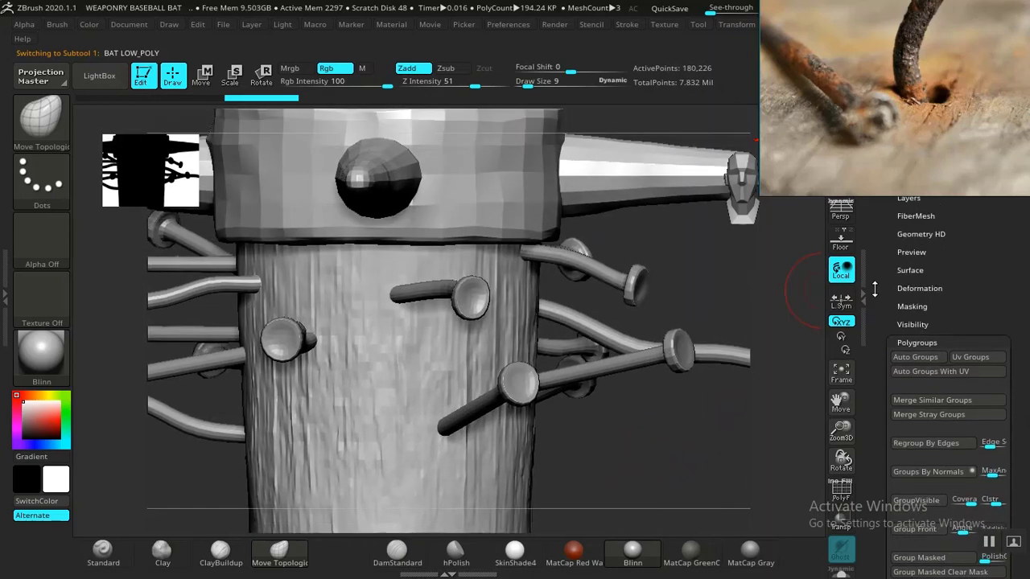
pyautogui.moveTo(900, 158); pyautogui.dragTo(210, 322, button='right')
pyautogui.moveTo(726, 288); pyautogui.dragTo(737, 278)
# Step: Raise the bat's wood mesh to subdivision level 7
pyautogui.click(911, 125)
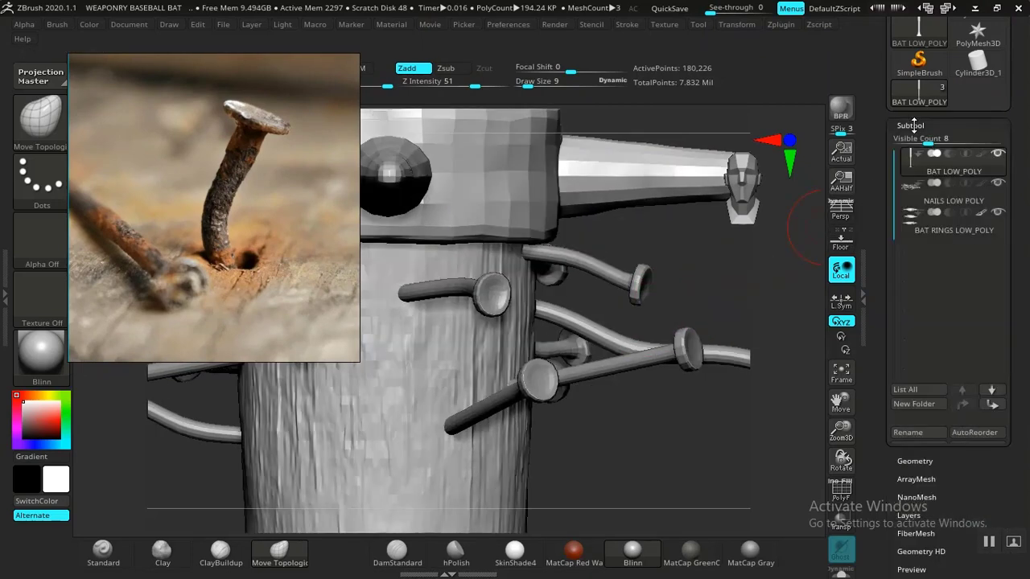
pyautogui.click(912, 126)
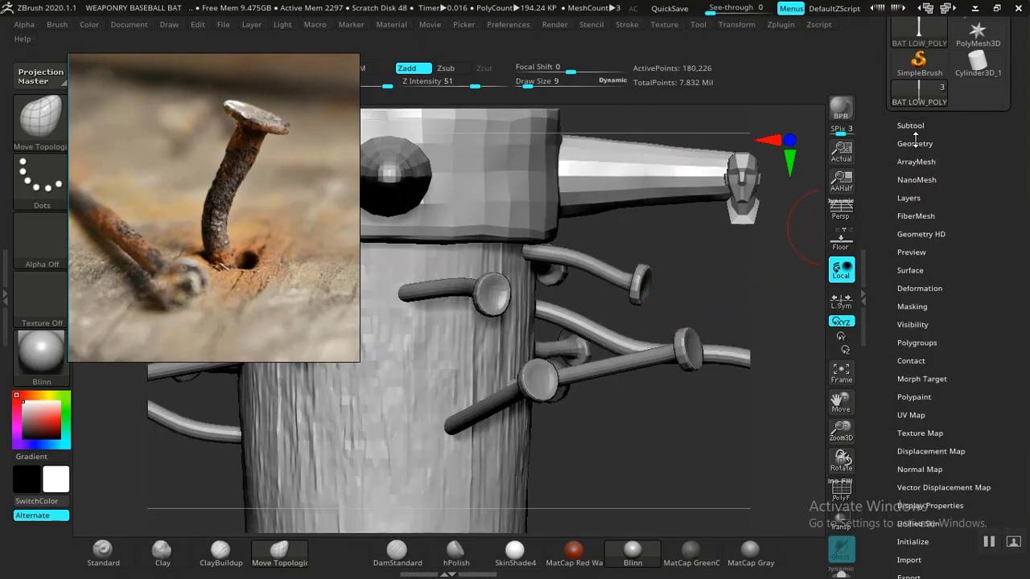
pyautogui.click(914, 143)
pyautogui.moveTo(746, 303); pyautogui.dragTo(761, 295)
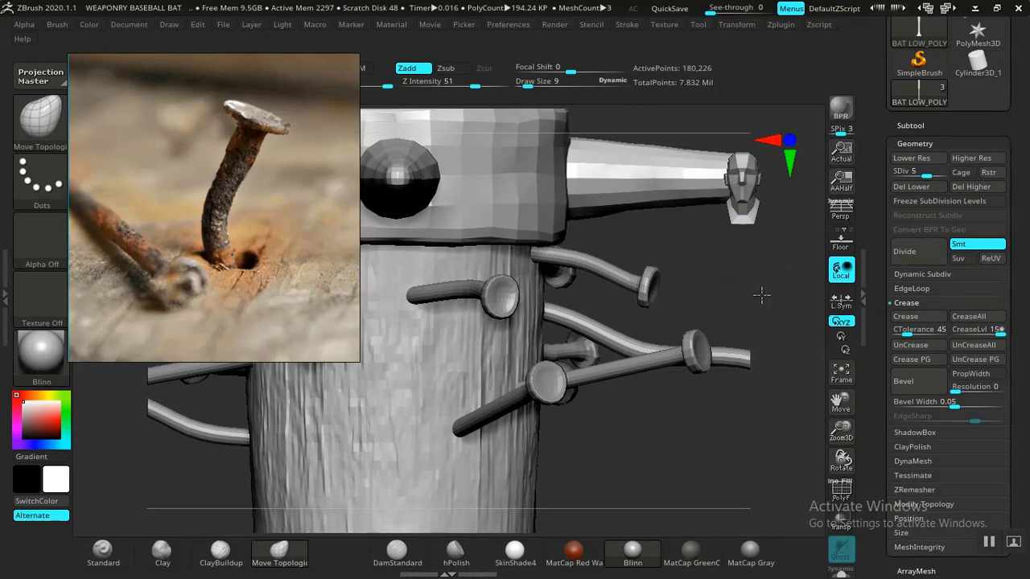
pyautogui.hotkey('shift', 'd')
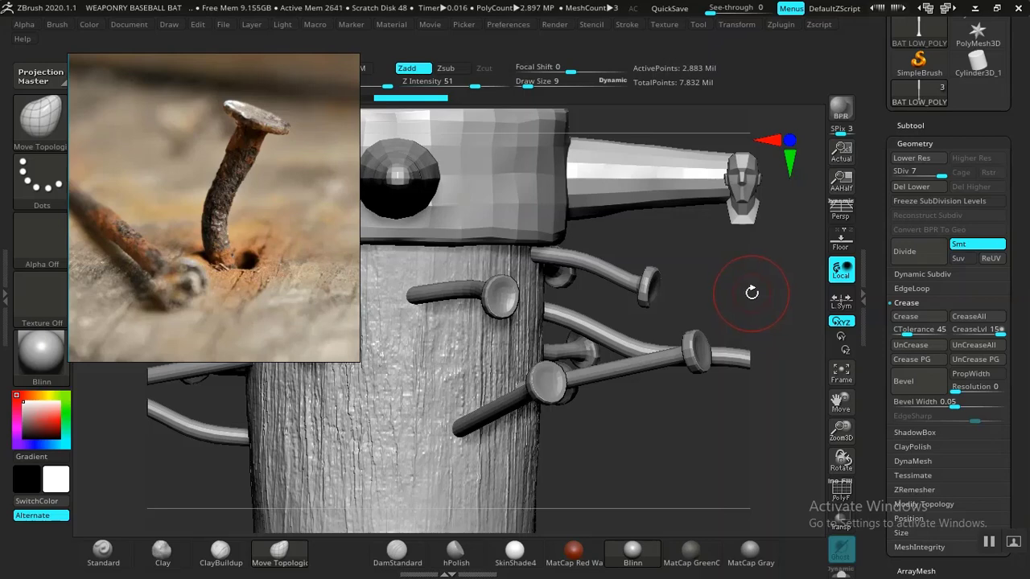
pyautogui.moveTo(742, 282); pyautogui.dragTo(708, 412)
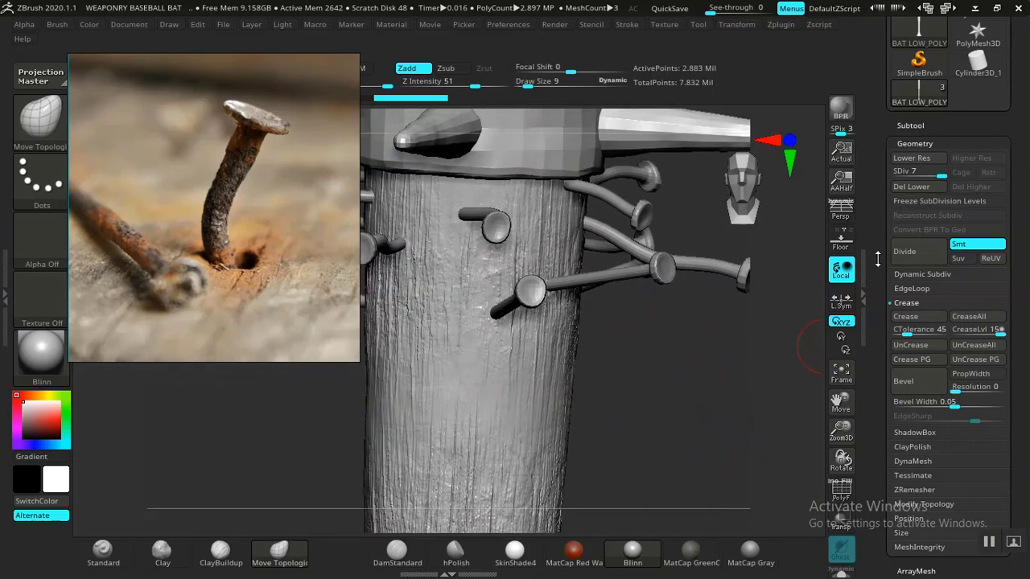
# Step: Add a new sculpting layer to the bat above CHIPS AND CRACK and name it NAILS HOLE
pyautogui.moveTo(877, 258); pyautogui.dragTo(883, 204)
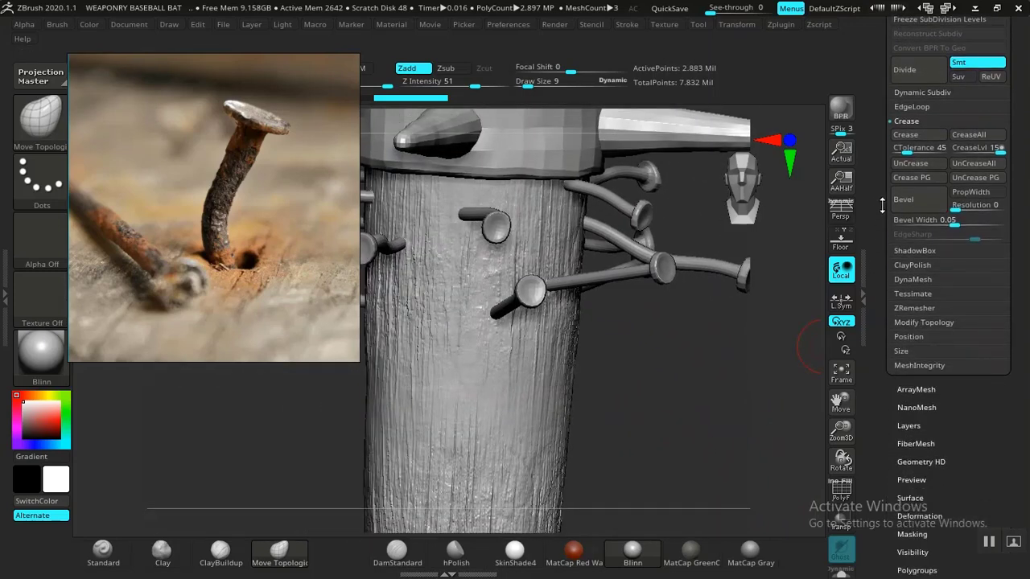
pyautogui.click(909, 419)
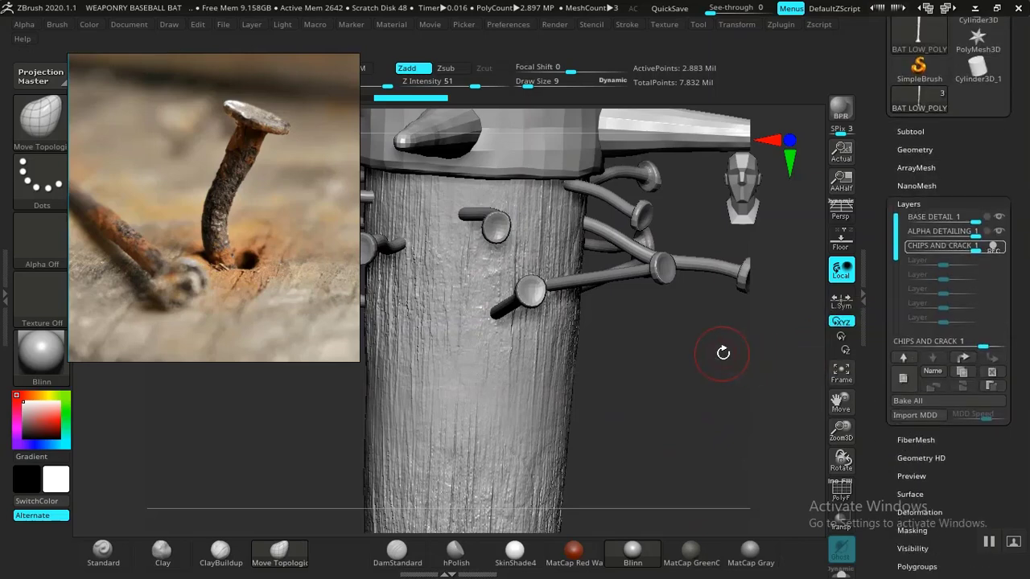
pyautogui.moveTo(722, 353); pyautogui.dragTo(713, 384)
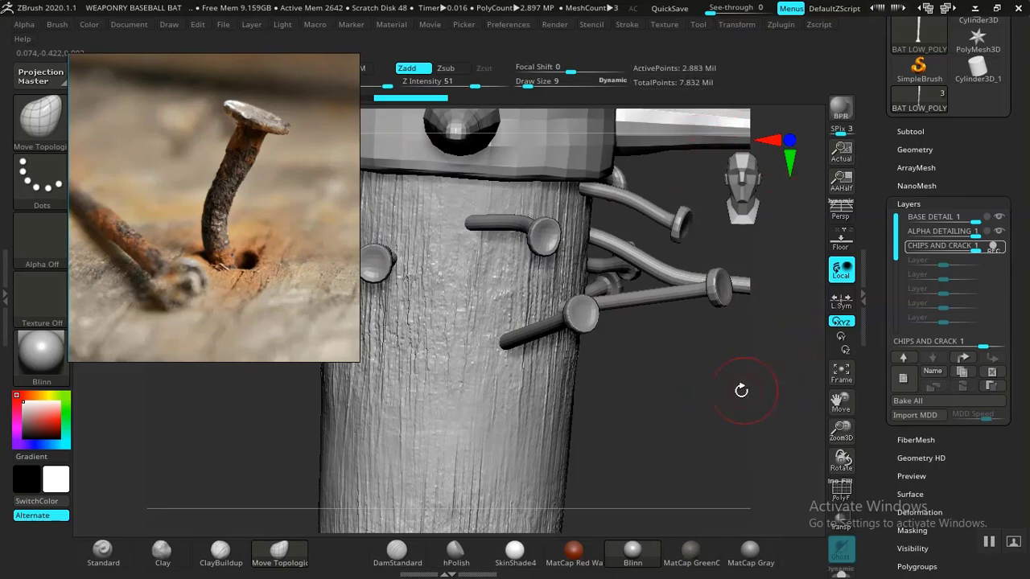
pyautogui.moveTo(741, 390); pyautogui.dragTo(809, 356)
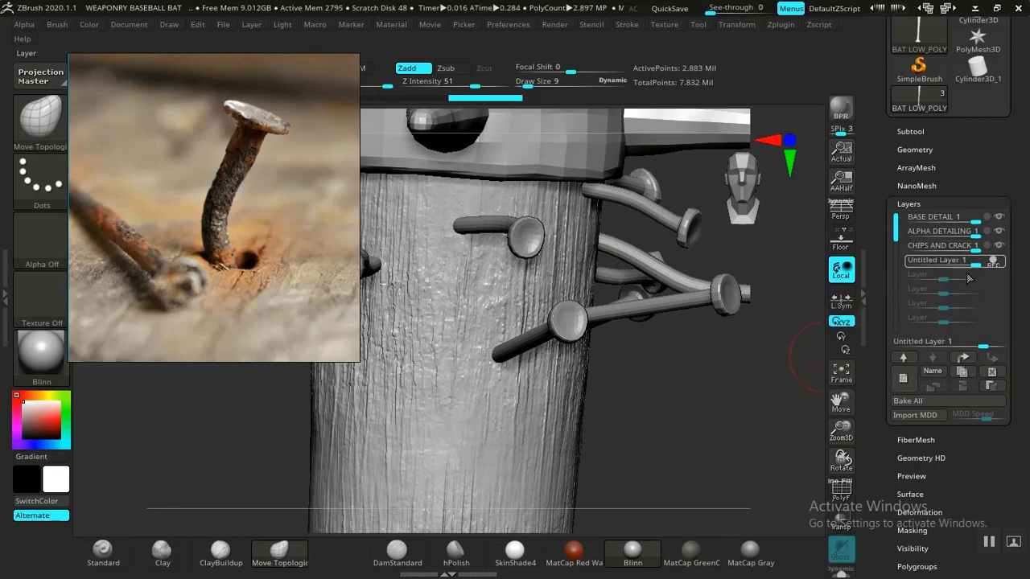
pyautogui.click(931, 369)
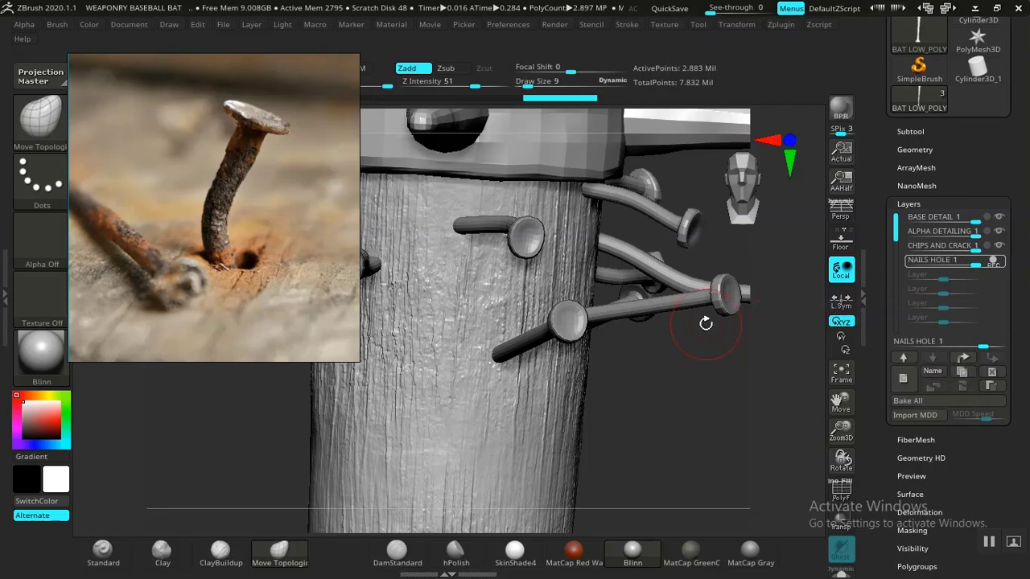
# Step: Move the reference image clear of the model and face the bare wood among the nails below the ring
pyautogui.moveTo(661, 419); pyautogui.dragTo(435, 346)
pyautogui.moveTo(242, 293); pyautogui.dragTo(899, 185)
pyautogui.moveTo(882, 309); pyautogui.dragTo(881, 410)
pyautogui.moveTo(708, 412); pyautogui.dragTo(472, 414)
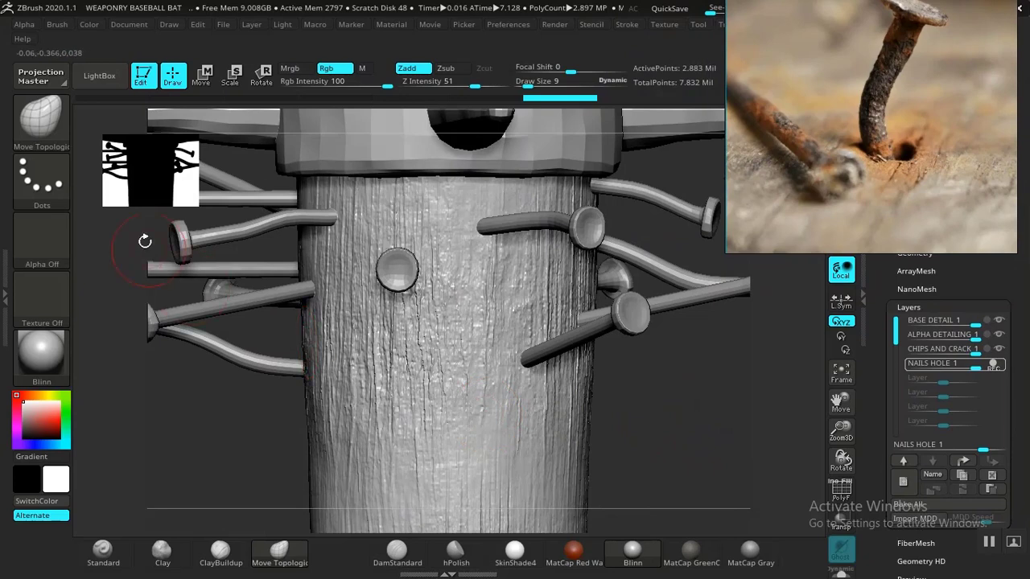
# Step: Load the Wd_NailDamage_04 brush from the wood brushes in the brush library
pyautogui.click(101, 551)
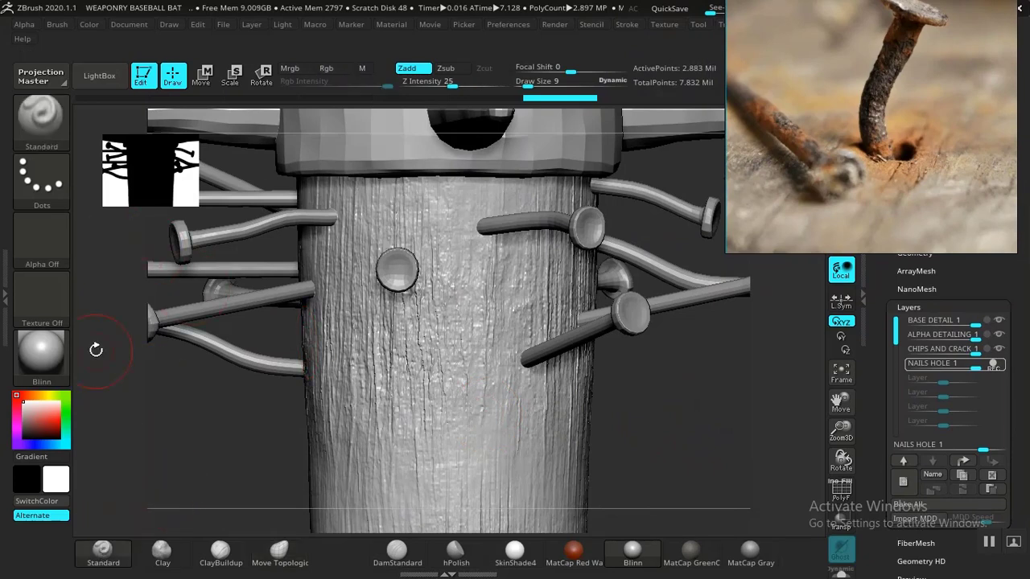
pyautogui.click(104, 78)
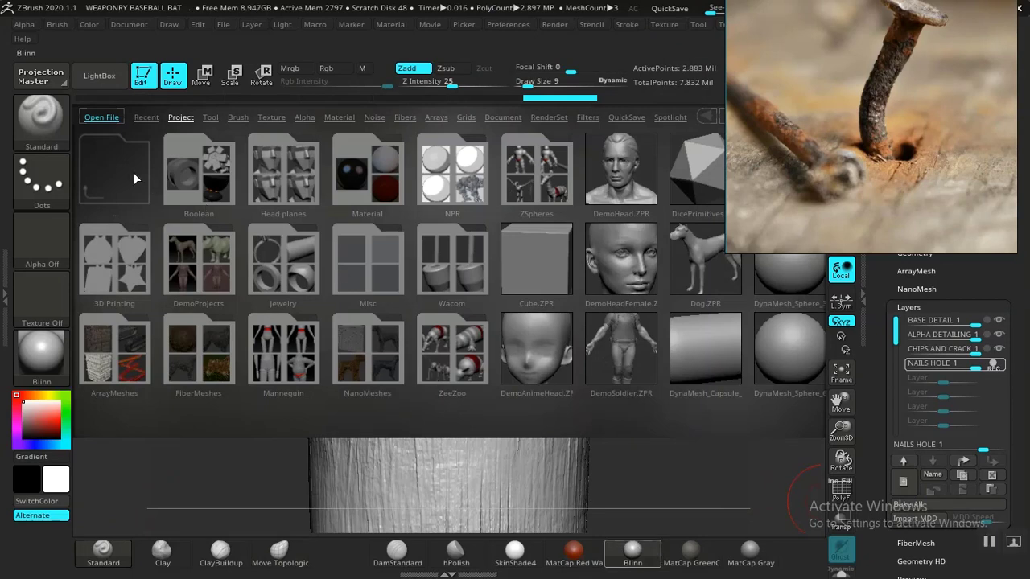
pyautogui.click(133, 179)
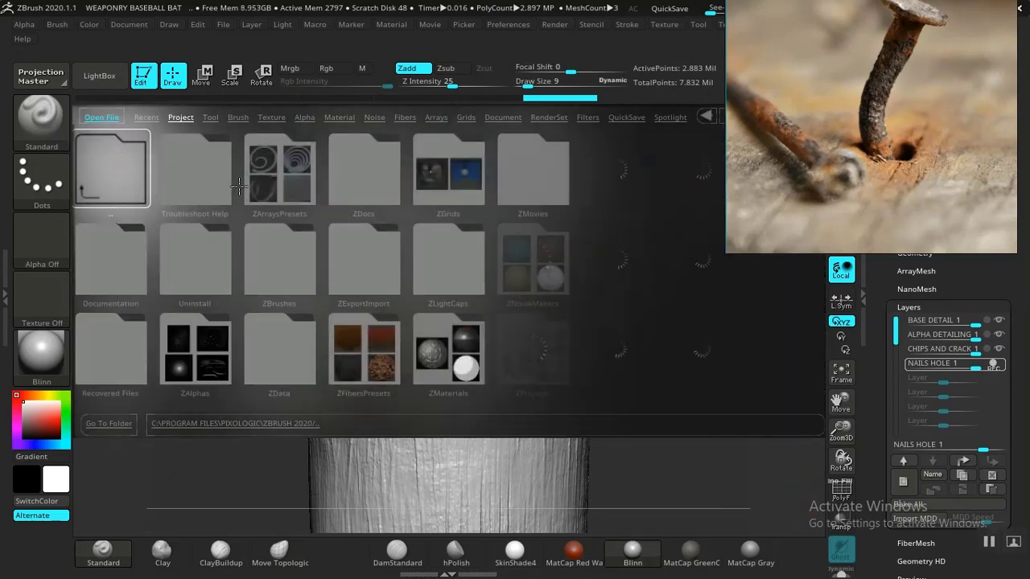
pyautogui.click(238, 117)
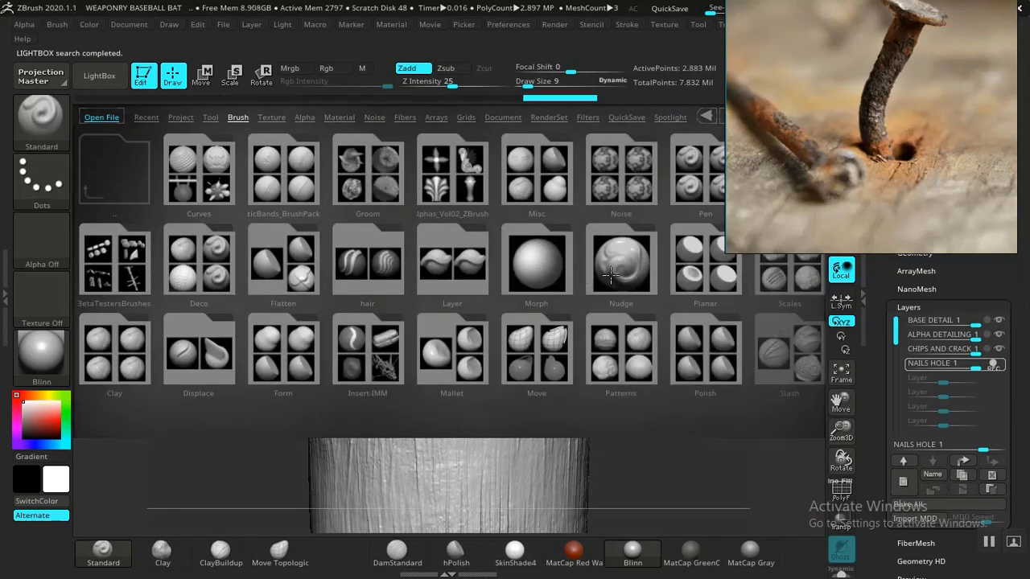
pyautogui.click(615, 279)
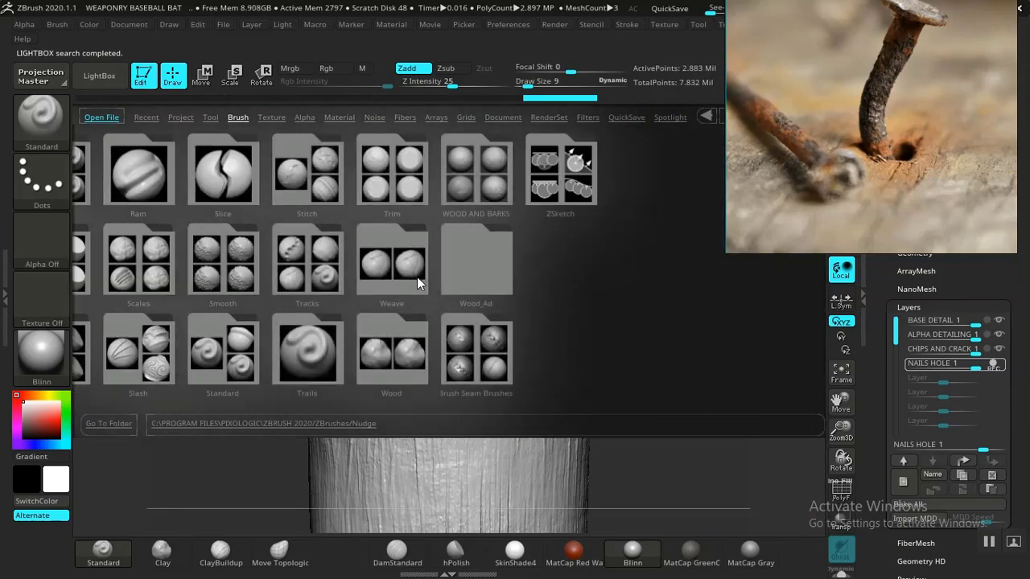
pyautogui.click(476, 270)
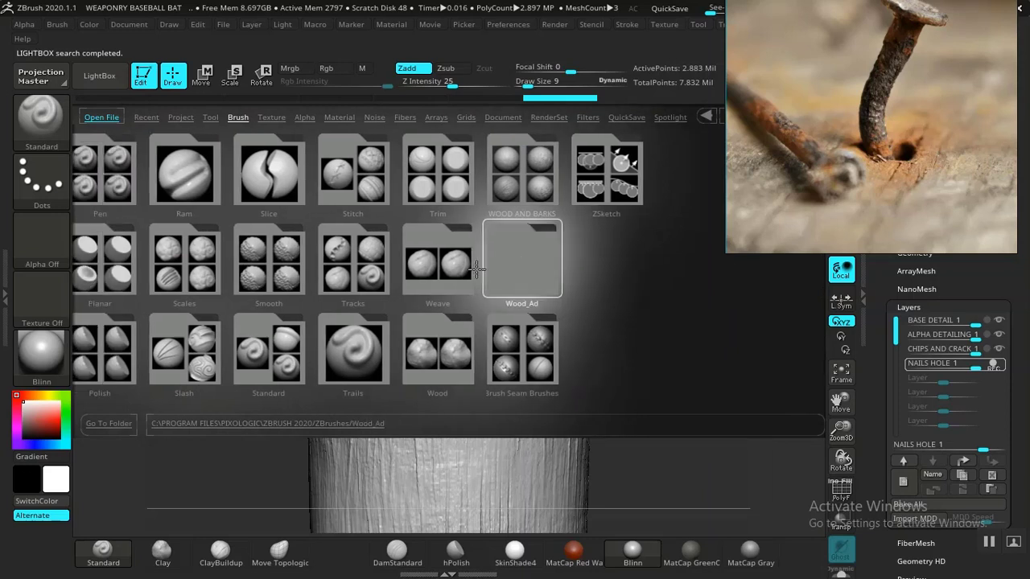
pyautogui.click(623, 274)
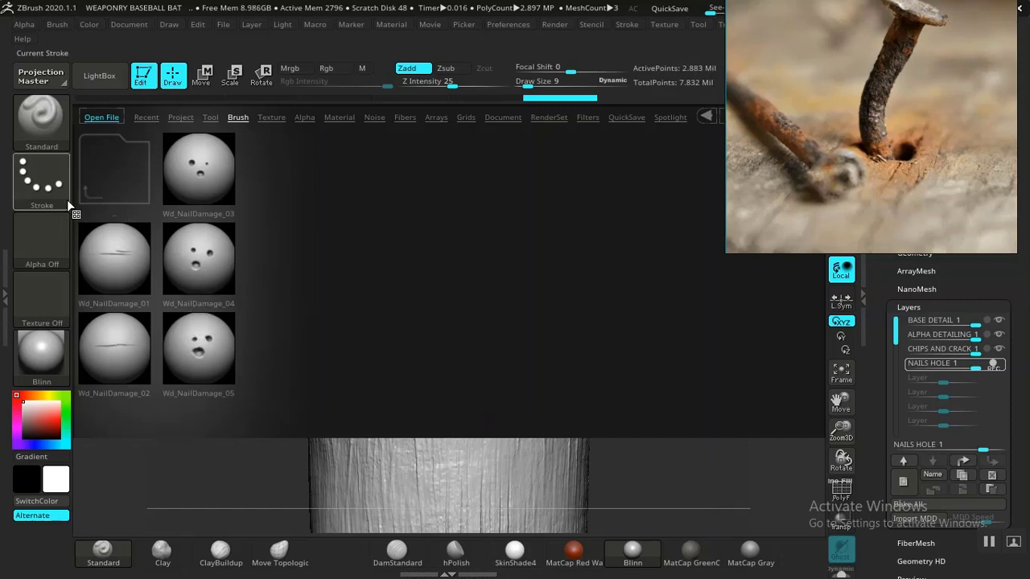
pyautogui.doubleClick(200, 259)
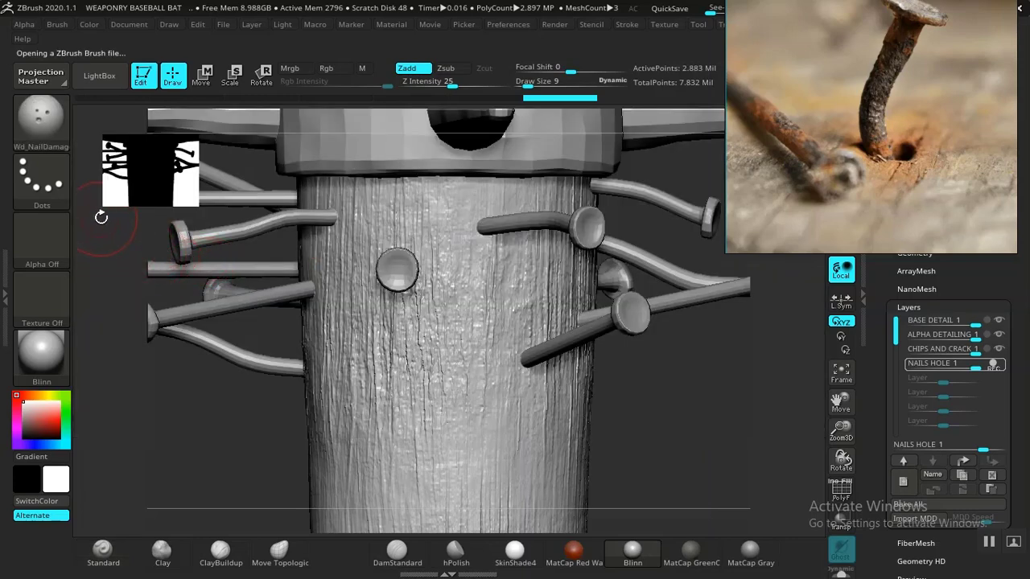
# Step: Try the Wd_NailDamage_04 brush with the Dots stroke on the wood below the nails and undo the test marks
pyautogui.moveTo(530, 304); pyautogui.dragTo(620, 320)
pyautogui.moveTo(644, 402); pyautogui.dragTo(523, 395)
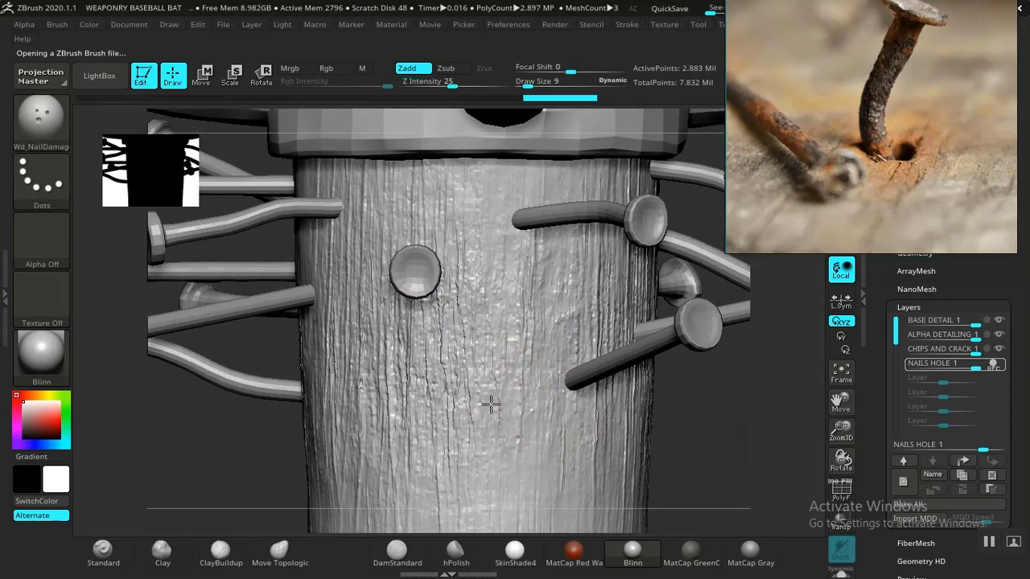
pyautogui.hotkey('ctrl', 'z')
pyautogui.hotkey('ctrl', 'z')
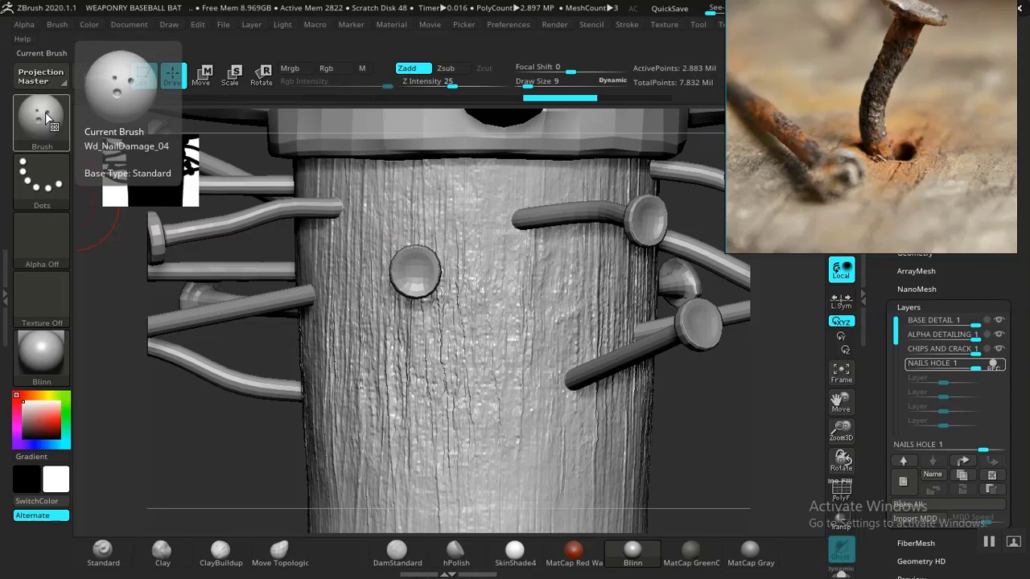
pyautogui.click(475, 401)
pyautogui.hotkey('ctrl', 'z')
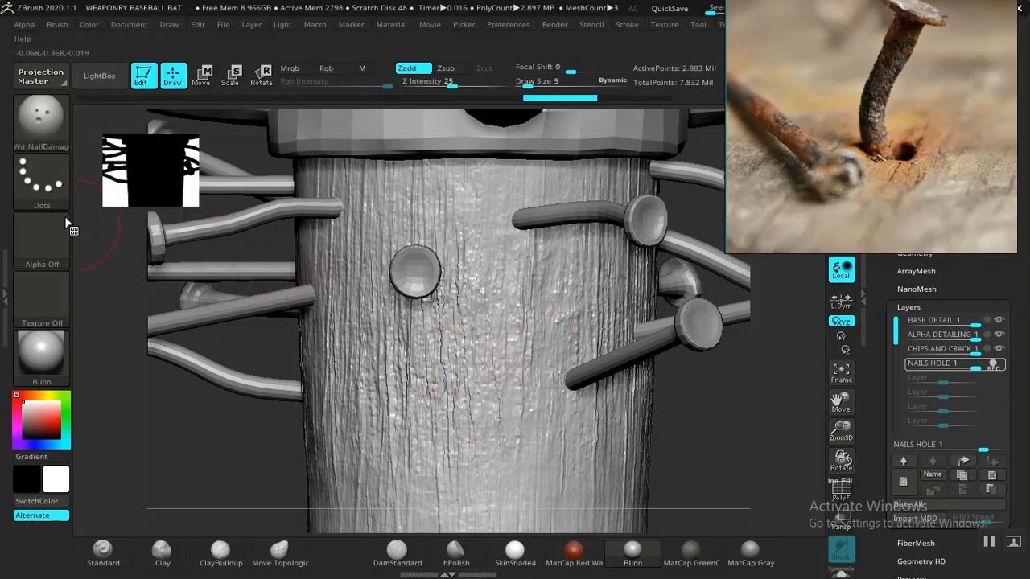
# Step: Switch the brush stroke to DragRect and try one nail-damage stamp on the wood below the nails
pyautogui.click(42, 181)
pyautogui.click(184, 198)
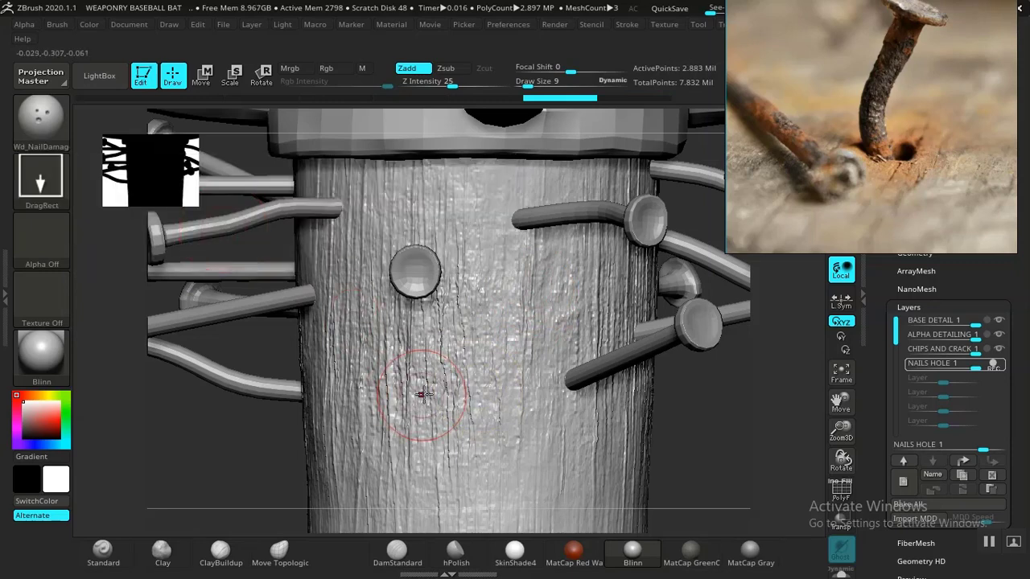
pyautogui.moveTo(424, 394); pyautogui.dragTo(442, 424)
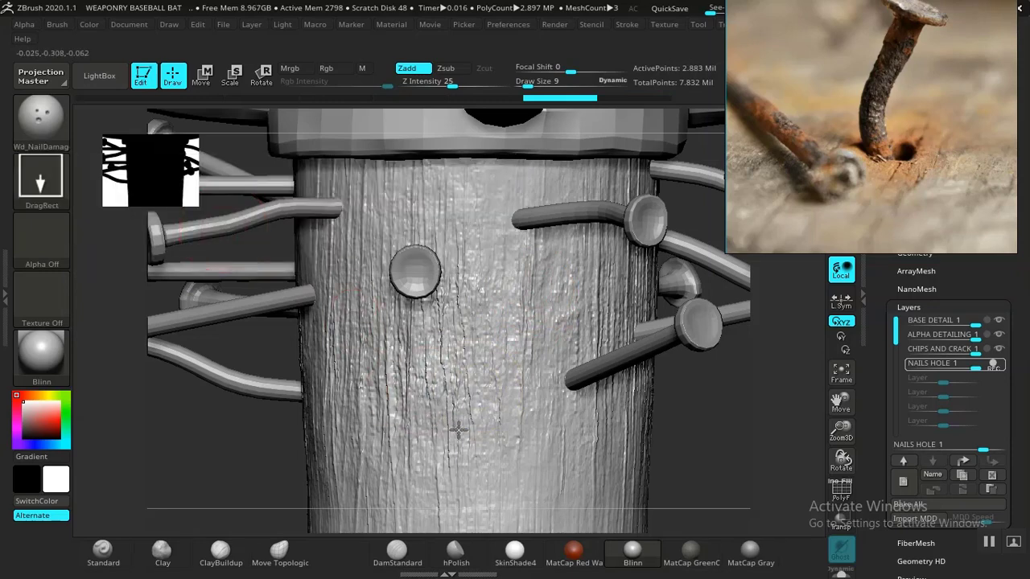
pyautogui.press('ctrl')
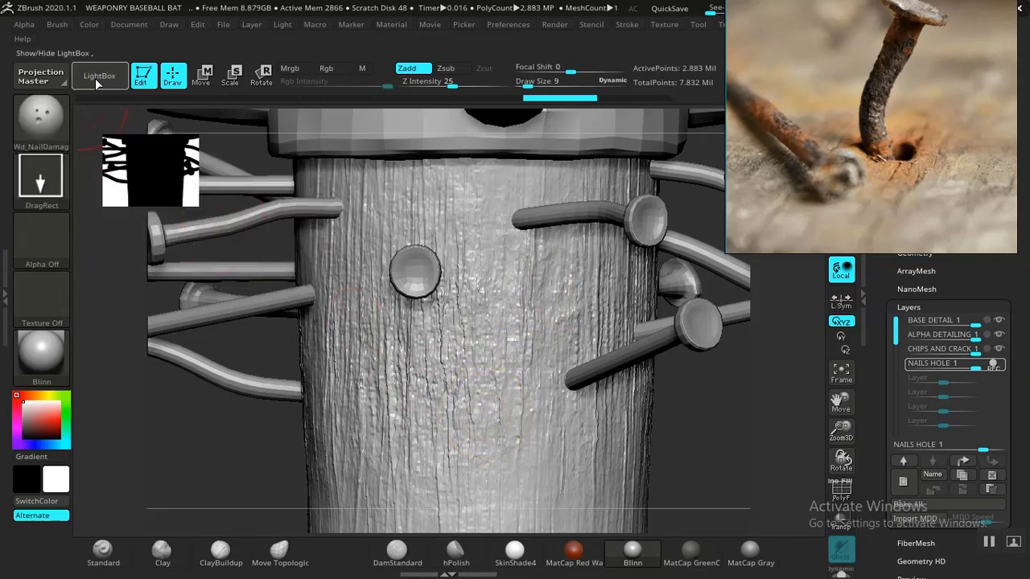
# Step: Load the Wd_NailDamage_03 brush from the brush library and face the wood below the ring
pyautogui.click(96, 76)
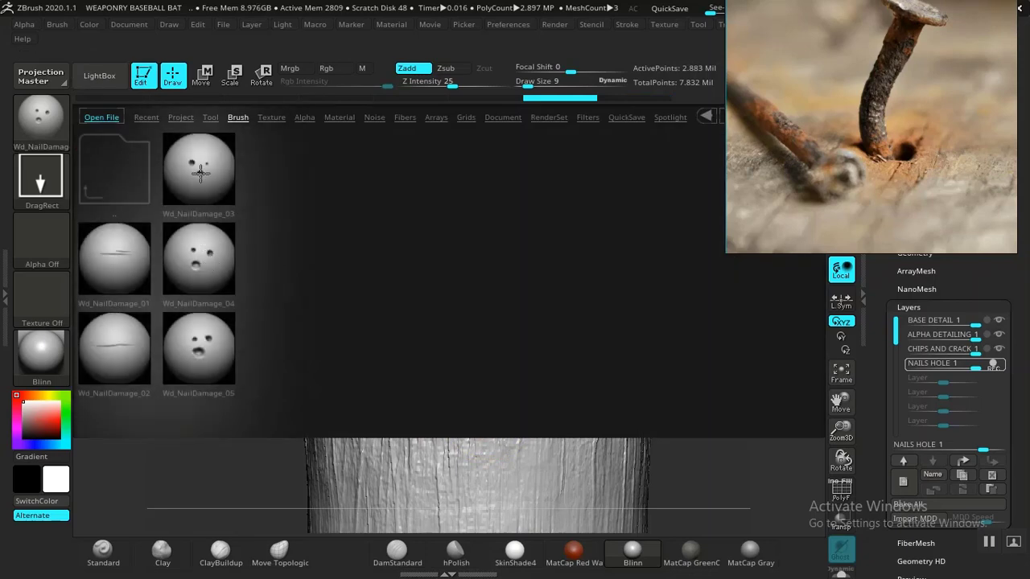
pyautogui.doubleClick(199, 172)
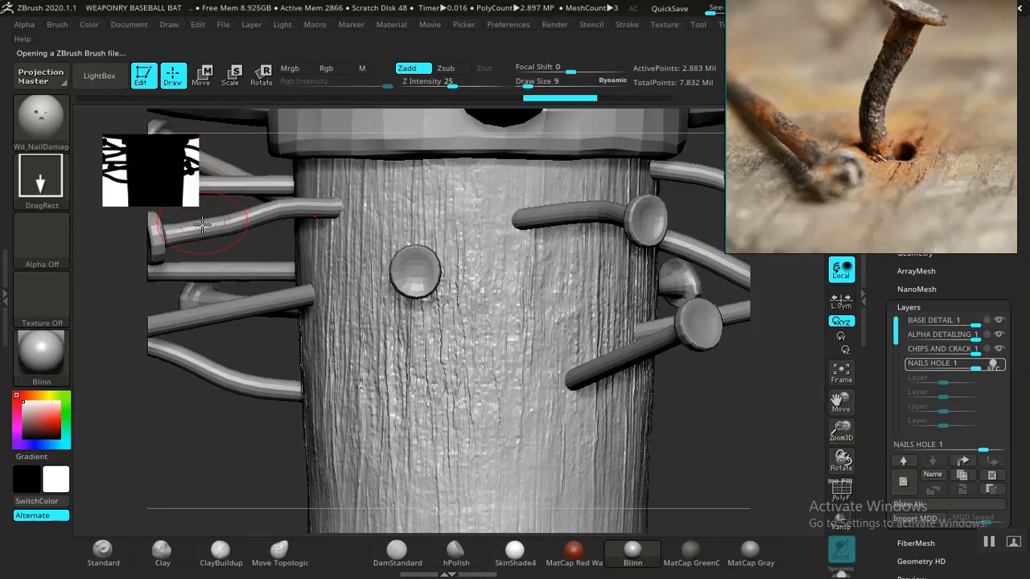
pyautogui.moveTo(161, 417); pyautogui.dragTo(222, 396)
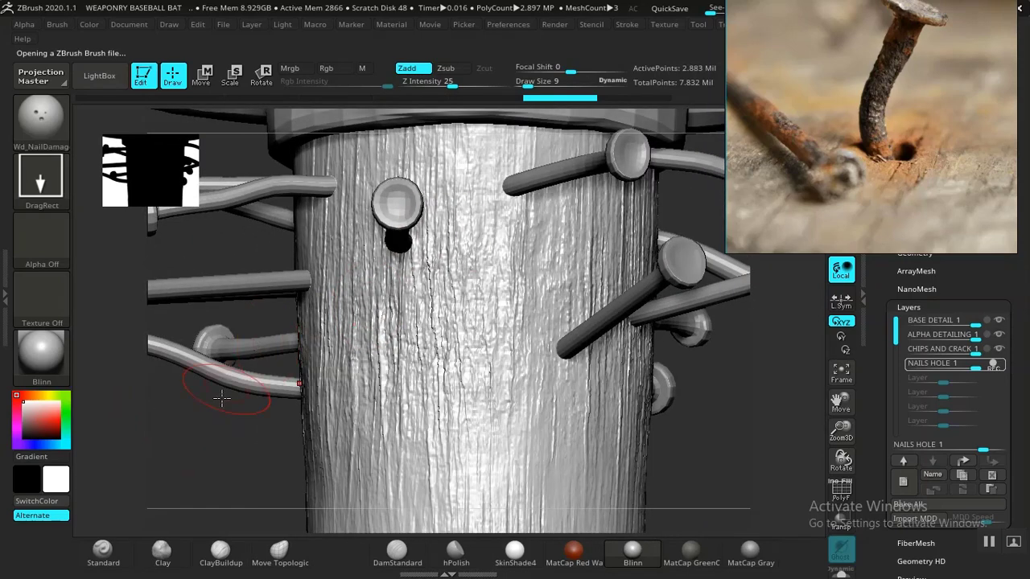
pyautogui.moveTo(224, 484); pyautogui.dragTo(424, 322)
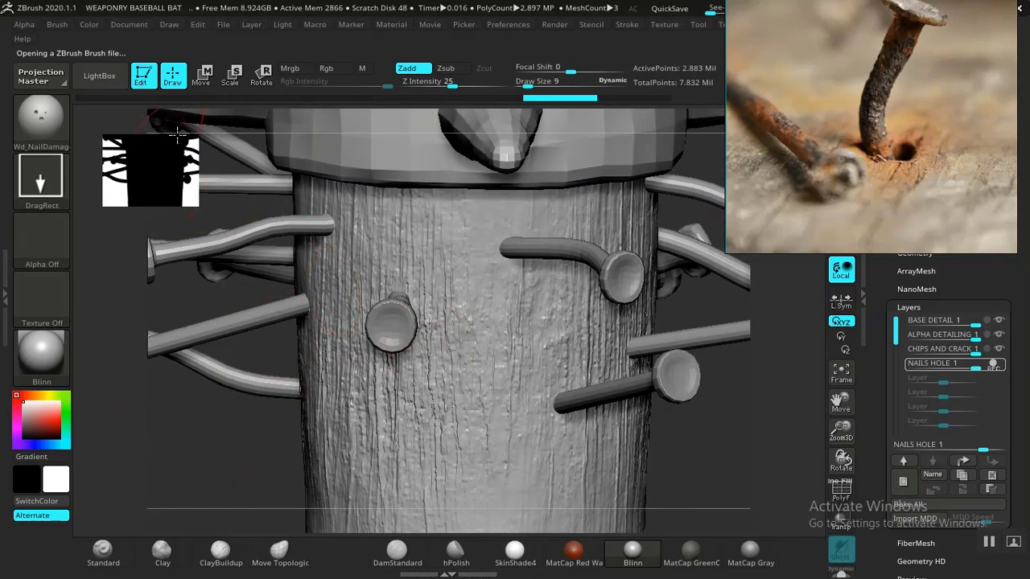
pyautogui.click(99, 76)
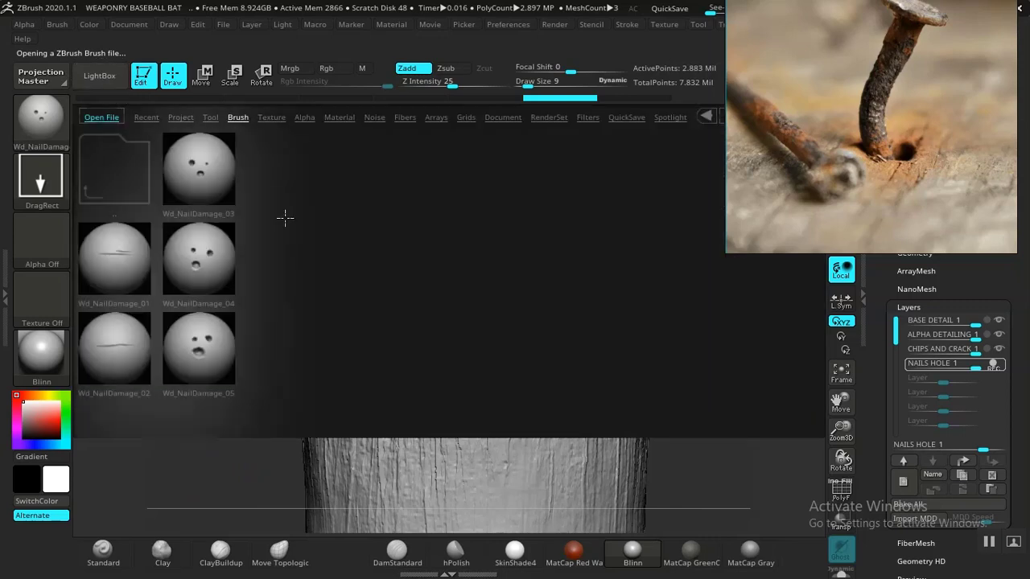
pyautogui.click(138, 172)
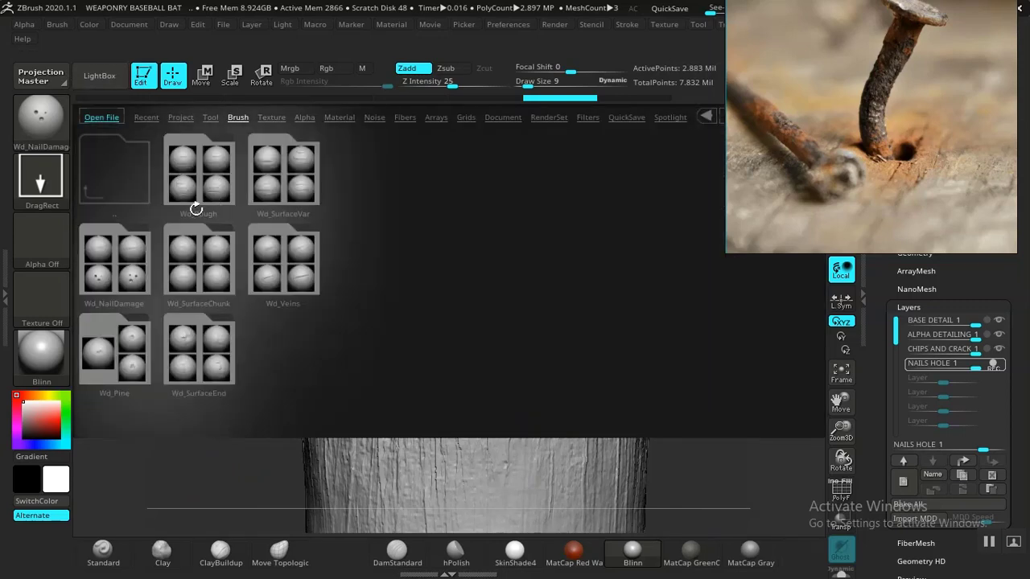
pyautogui.doubleClick(124, 186)
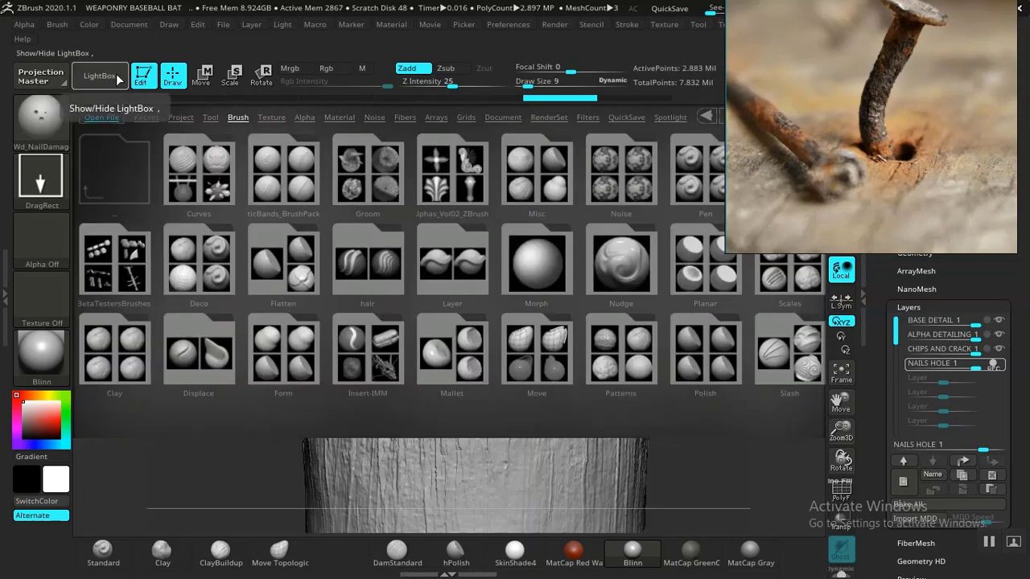
pyautogui.click(114, 81)
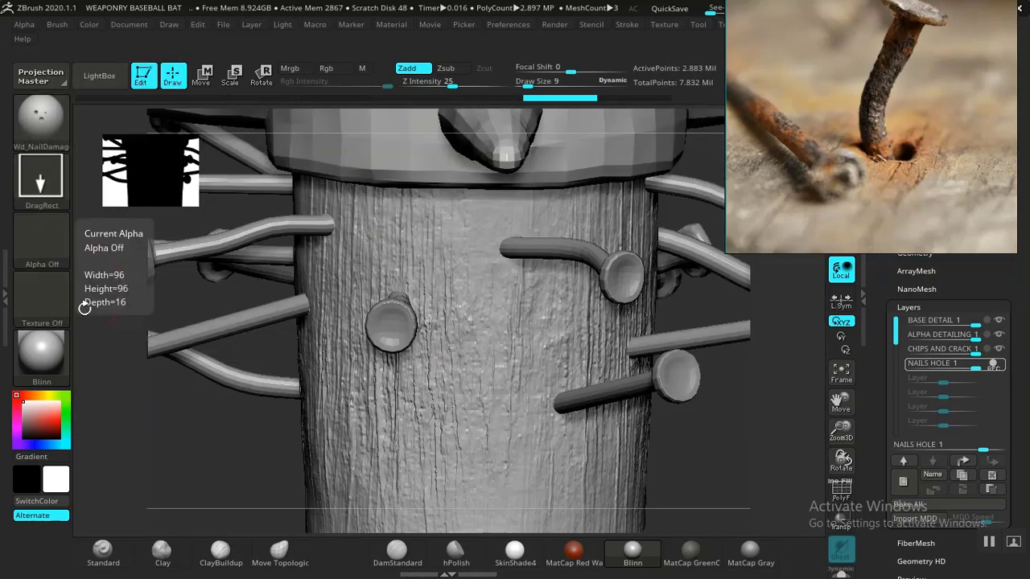
# Step: Select the Standard brush with the DragRect stroke and Alpha 03
pyautogui.click(102, 550)
pyautogui.click(64, 189)
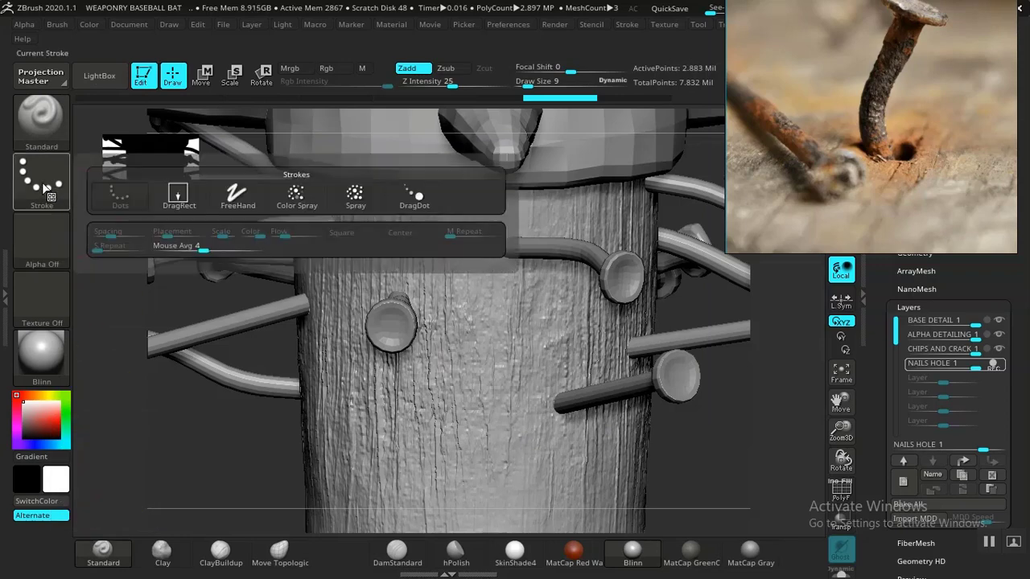
pyautogui.click(172, 198)
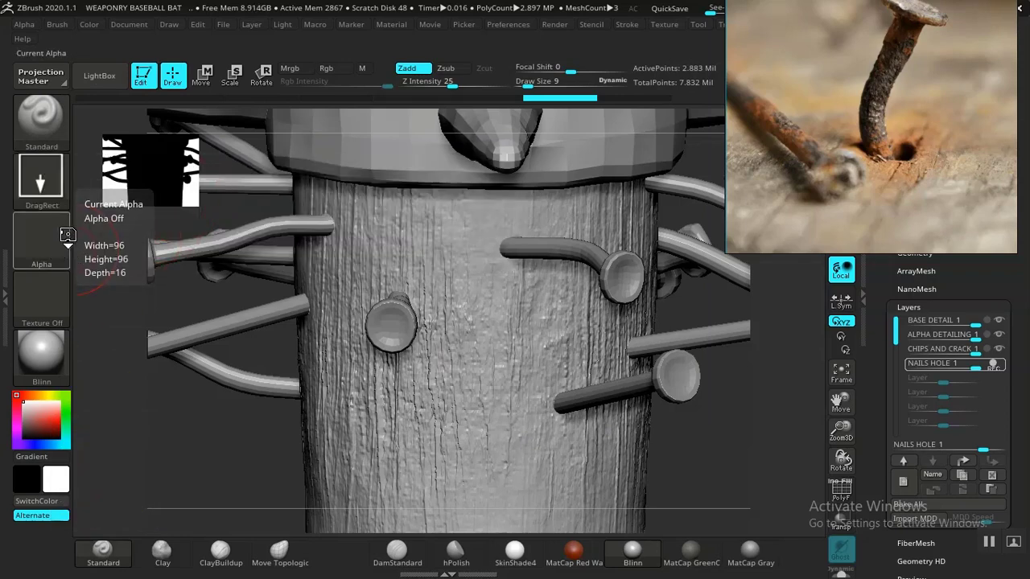
pyautogui.click(41, 241)
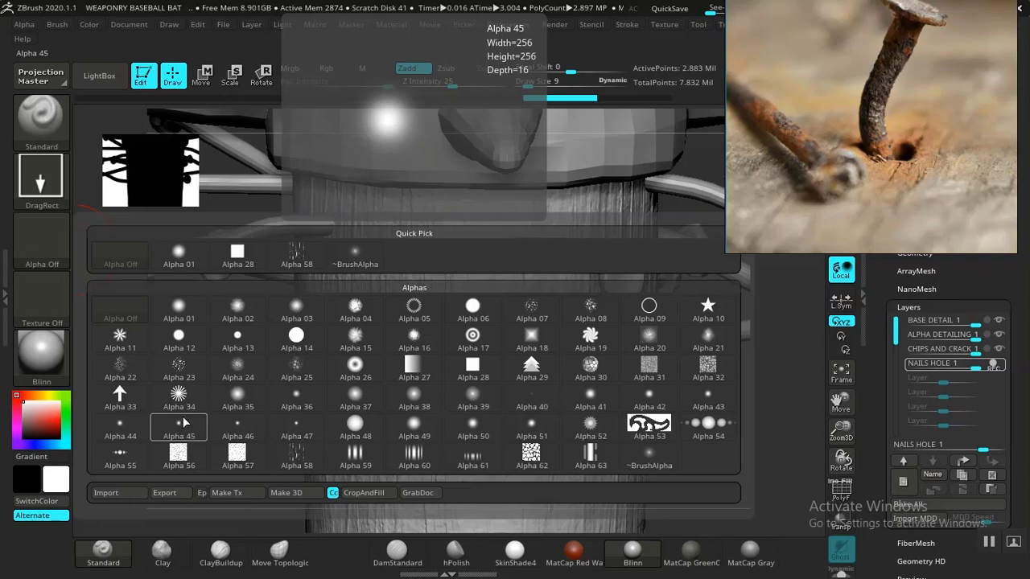
pyautogui.click(297, 311)
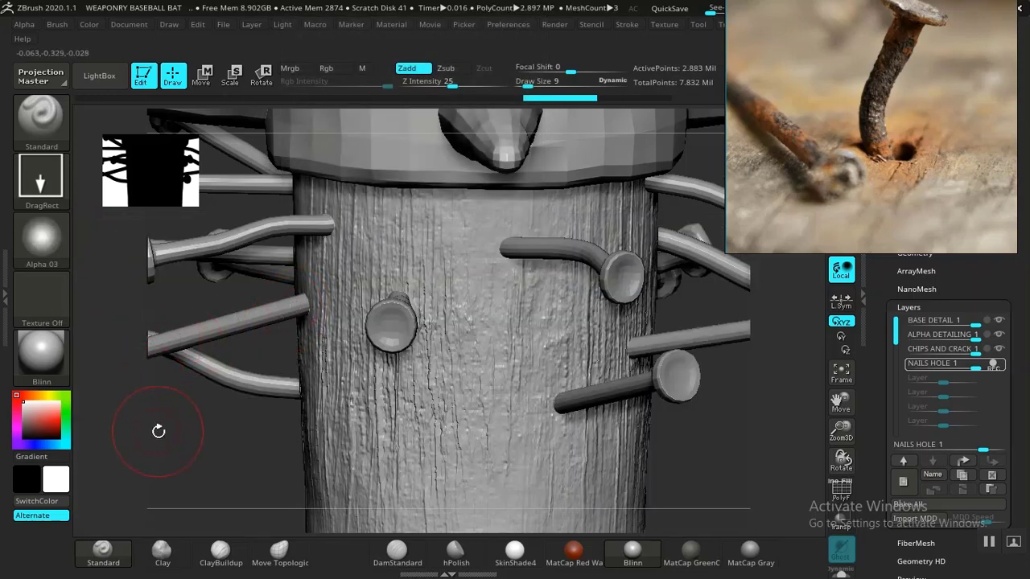
# Step: Raise the Z Intensity to 48 and try a stamp on the wood beside the front nail head
pyautogui.moveTo(156, 427); pyautogui.dragTo(201, 402)
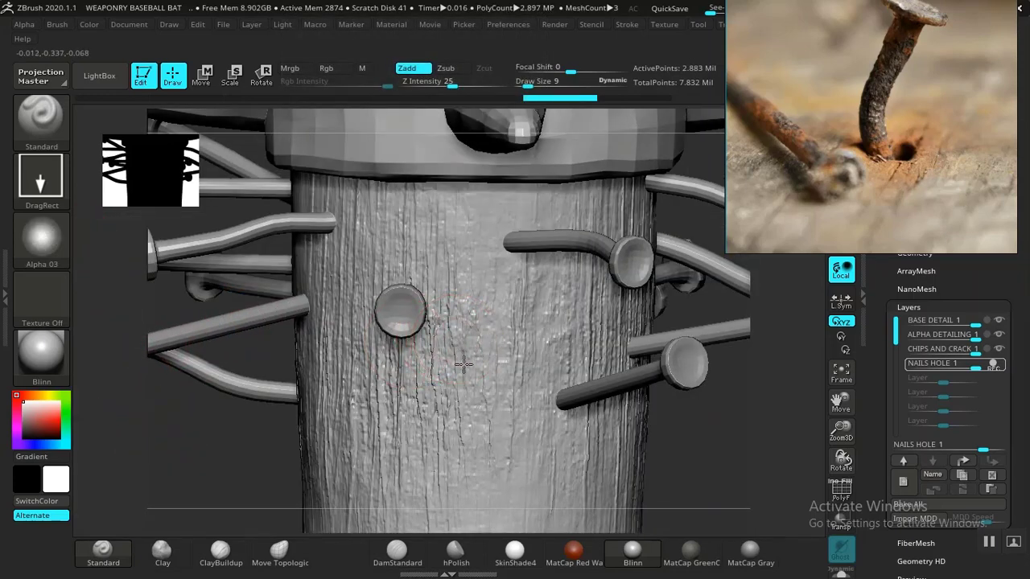
pyautogui.press('ctrl')
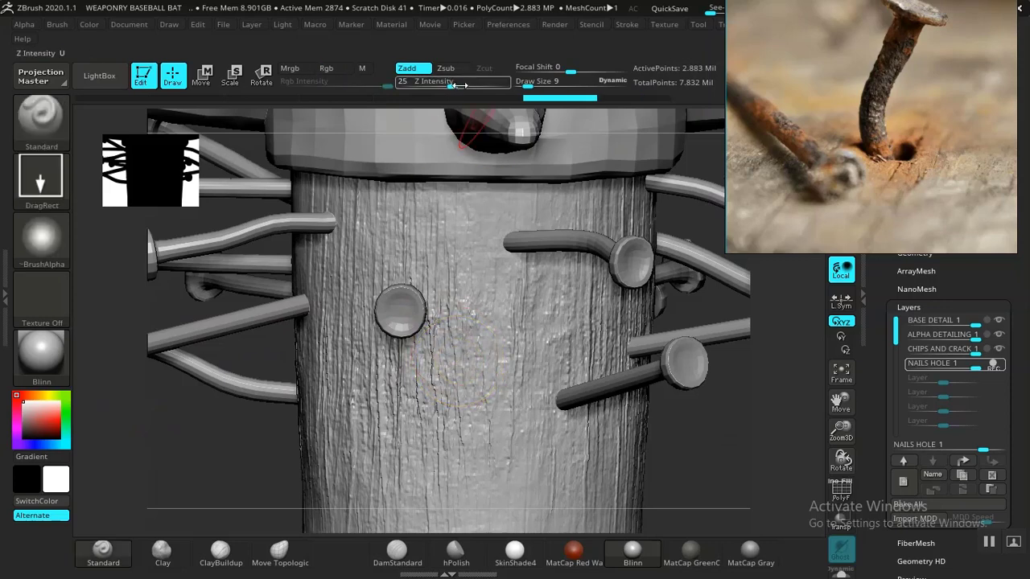
pyautogui.moveTo(452, 85); pyautogui.dragTo(473, 86)
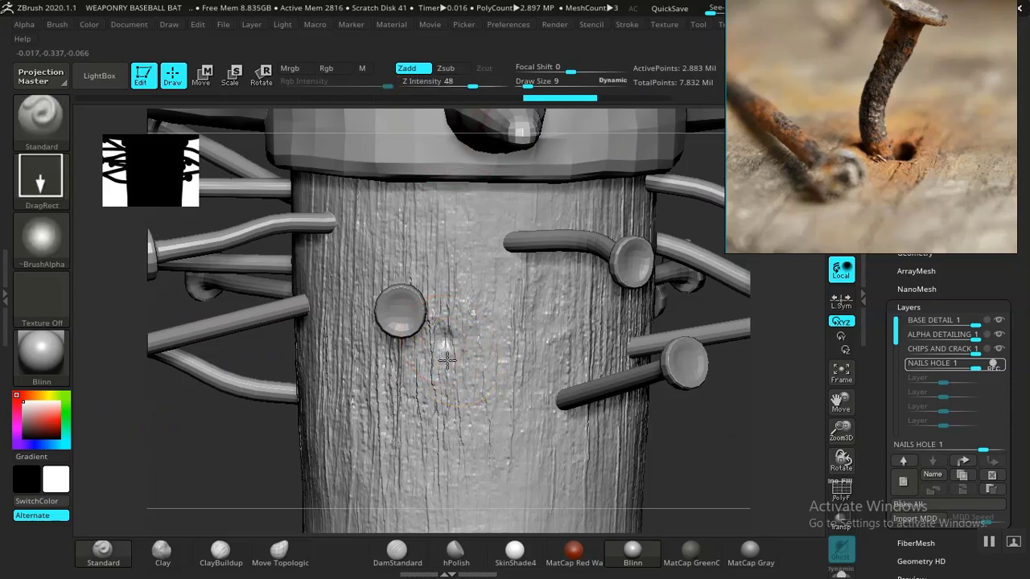
pyautogui.moveTo(447, 361); pyautogui.dragTo(446, 361)
pyautogui.moveTo(691, 441); pyautogui.dragTo(673, 519)
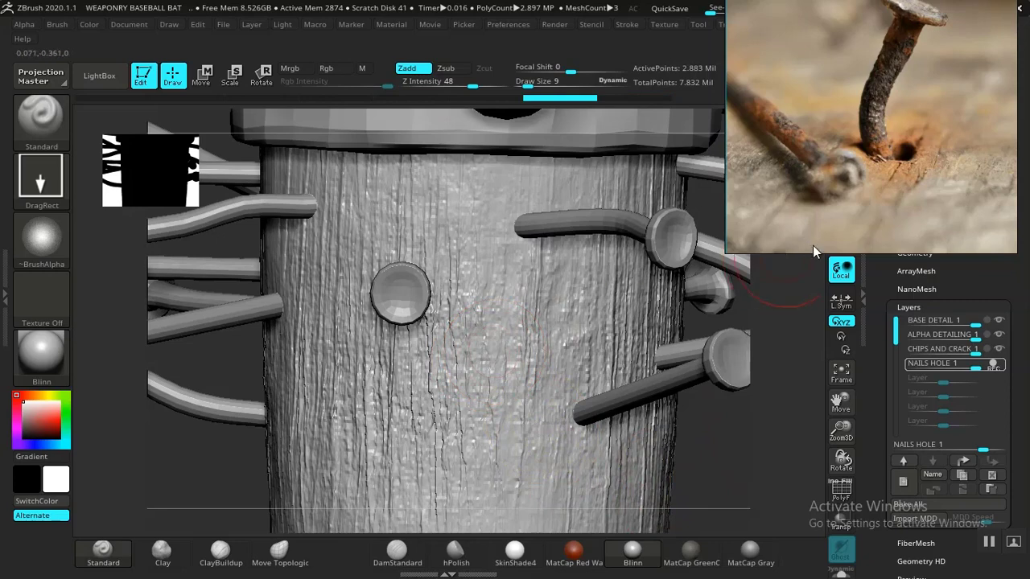
# Step: Hide the ALPHA DETAILING layer and put the NAILS HOLE layer back into recording
pyautogui.moveTo(880, 380); pyautogui.dragTo(881, 394)
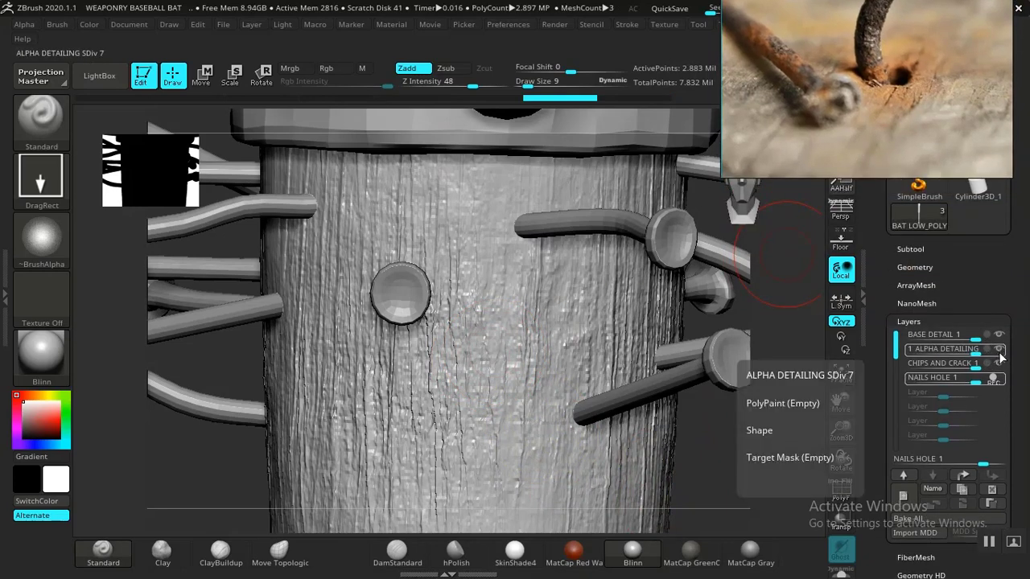
pyautogui.click(996, 381)
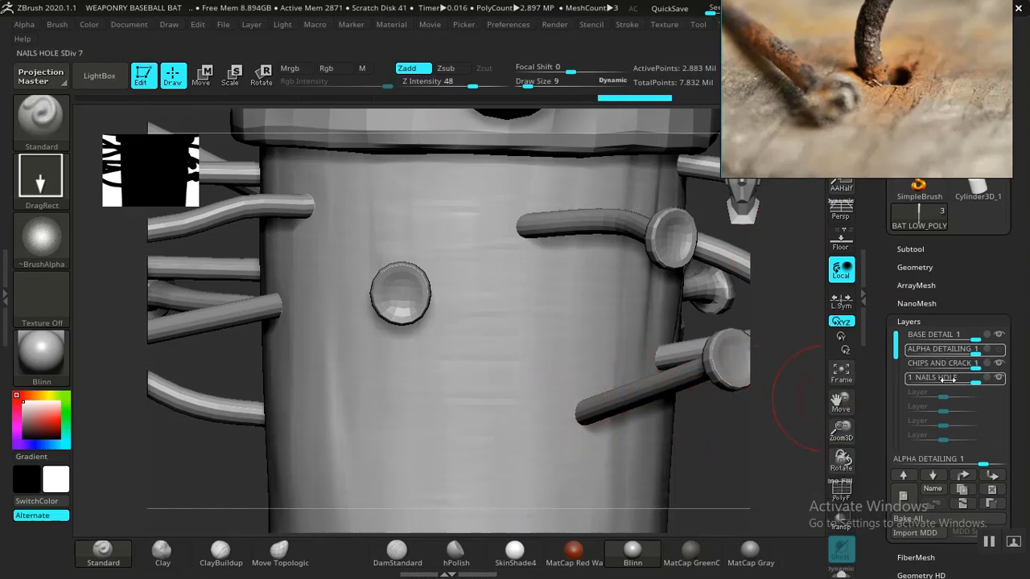
pyautogui.click(990, 384)
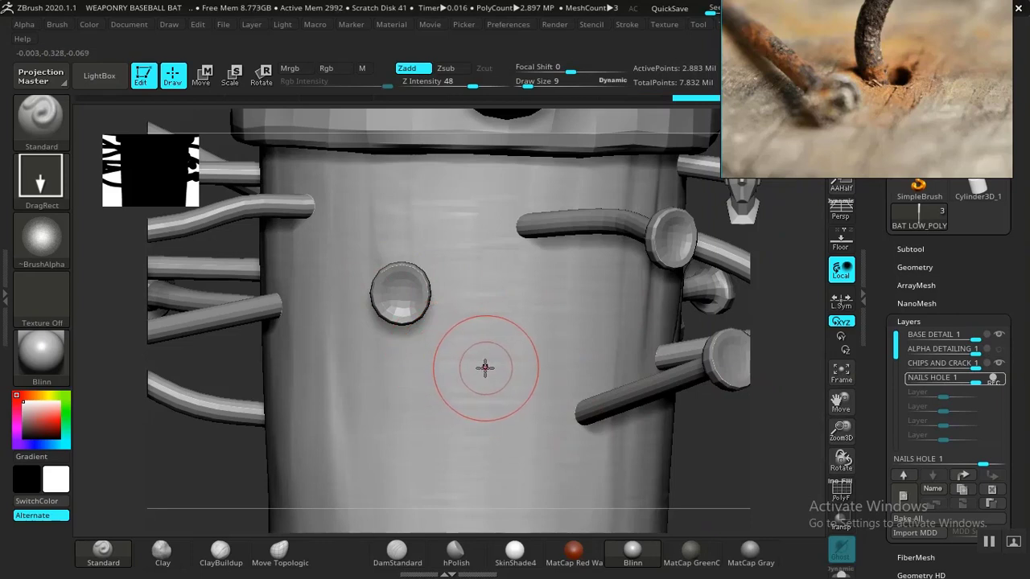
# Step: Set the brush's Draw Size to 5 and Z Intensity to 57
pyautogui.press('[')
pyautogui.press('[')
pyautogui.press('[')
pyautogui.press('[')
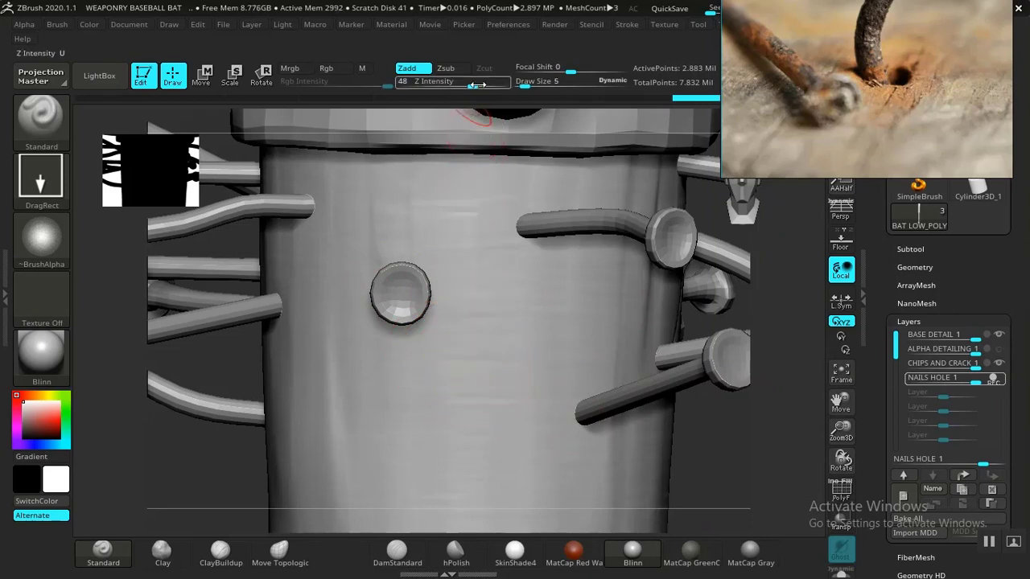
pyautogui.moveTo(472, 82); pyautogui.dragTo(479, 82)
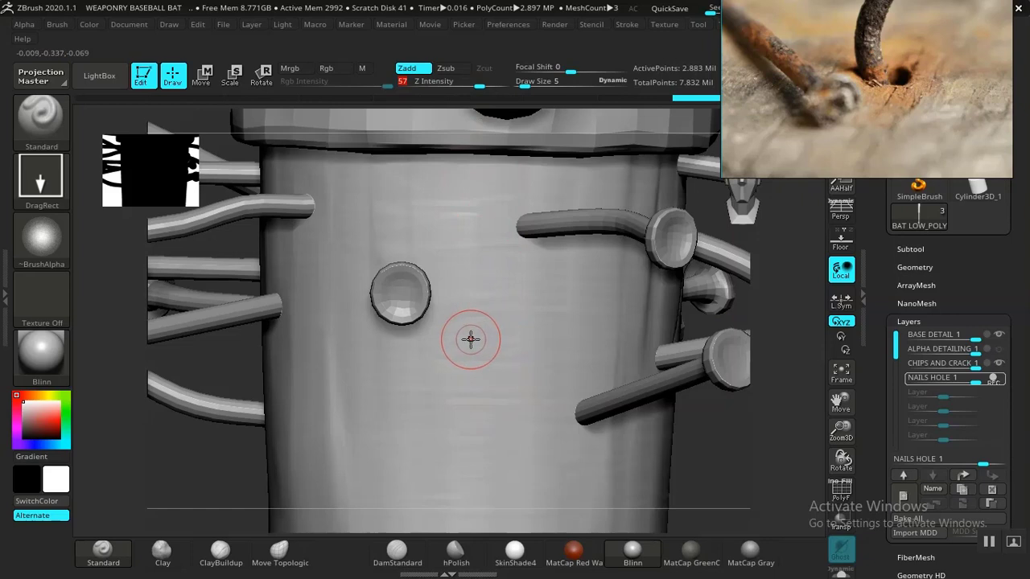
# Step: Try soft hole stamps on the smooth wood near the front nail, inspect them from the side and undo them
pyautogui.moveTo(469, 351)
pyautogui.mouseDown()
pyautogui.moveTo(470, 361)
pyautogui.moveTo(465, 345)
pyautogui.moveTo(465, 354)
pyautogui.mouseUp()
pyautogui.hotkey('ctrl', 'z')
pyautogui.moveTo(708, 439); pyautogui.dragTo(627, 471)
pyautogui.moveTo(454, 467); pyautogui.dragTo(333, 471)
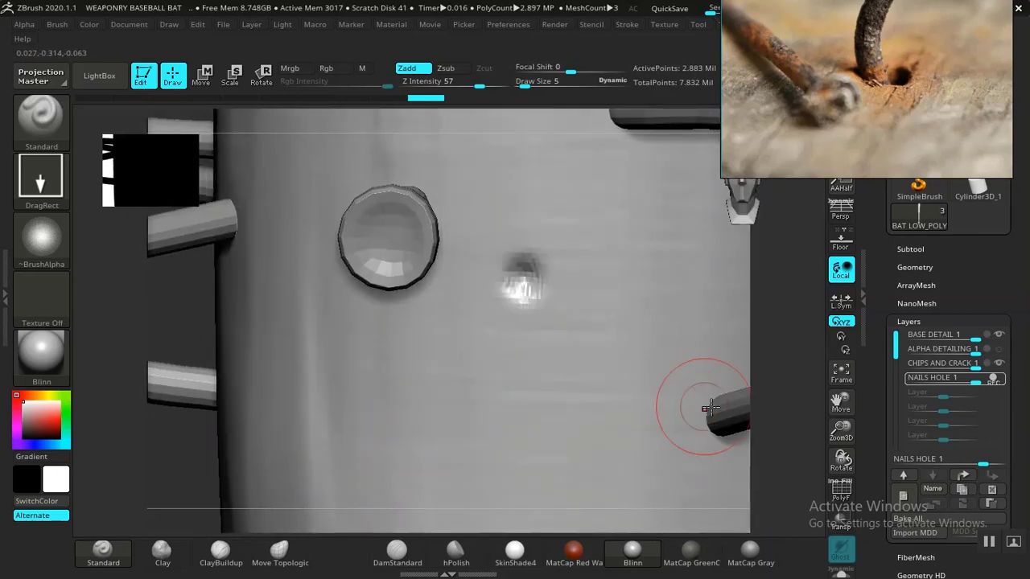
pyautogui.moveTo(772, 404); pyautogui.dragTo(636, 415)
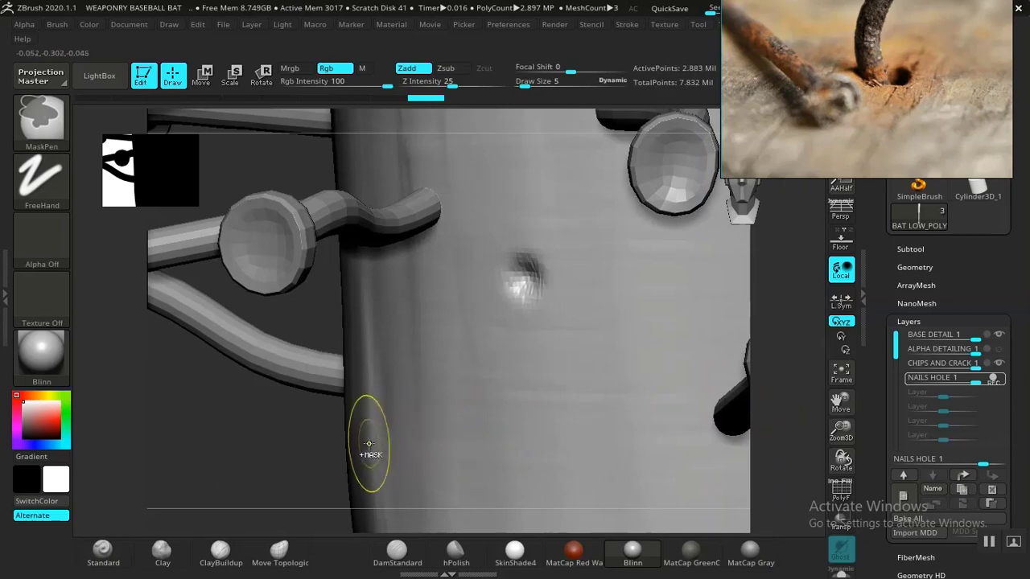
pyautogui.hotkey('ctrl', 'z')
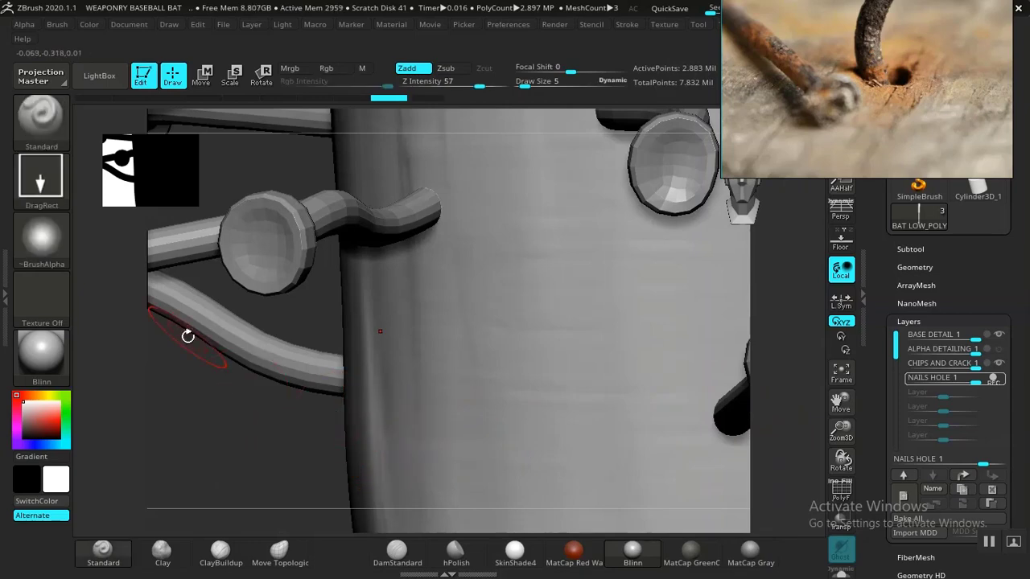
# Step: Switch the brush alpha to Alpha 44, try one small hole on the wood near the front nail and undo it
pyautogui.click(43, 245)
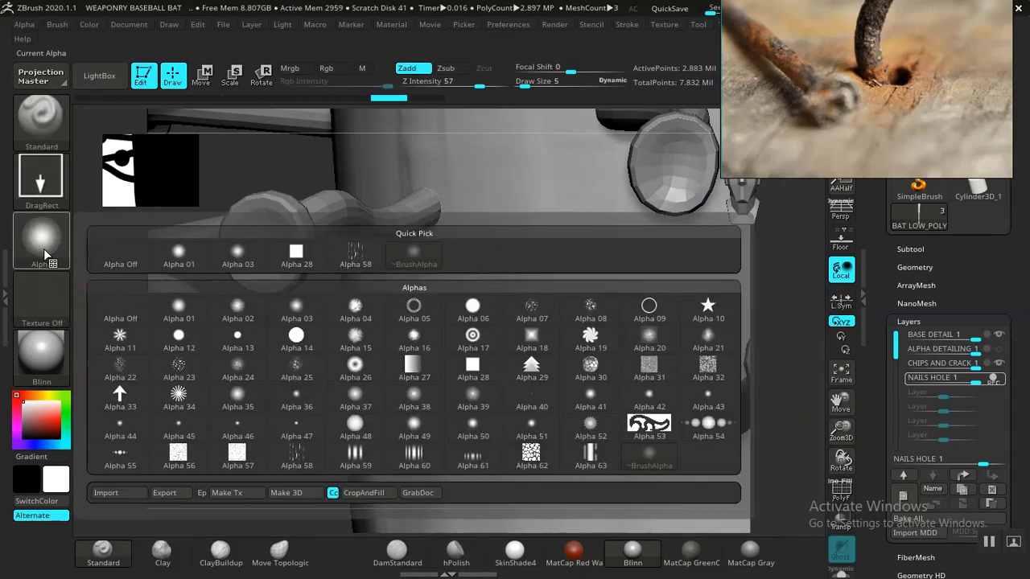
pyautogui.click(120, 427)
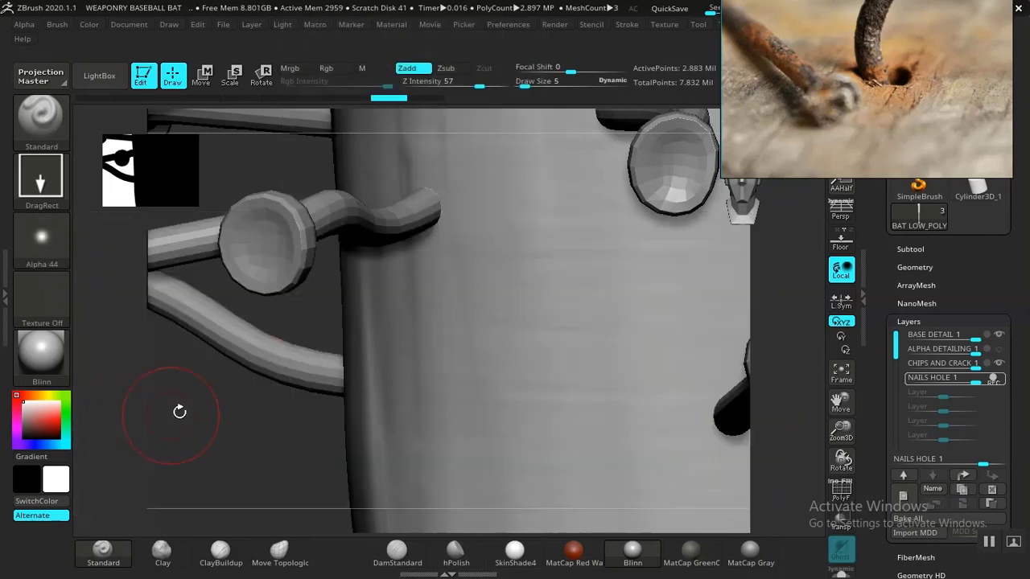
pyautogui.moveTo(488, 272); pyautogui.dragTo(498, 315)
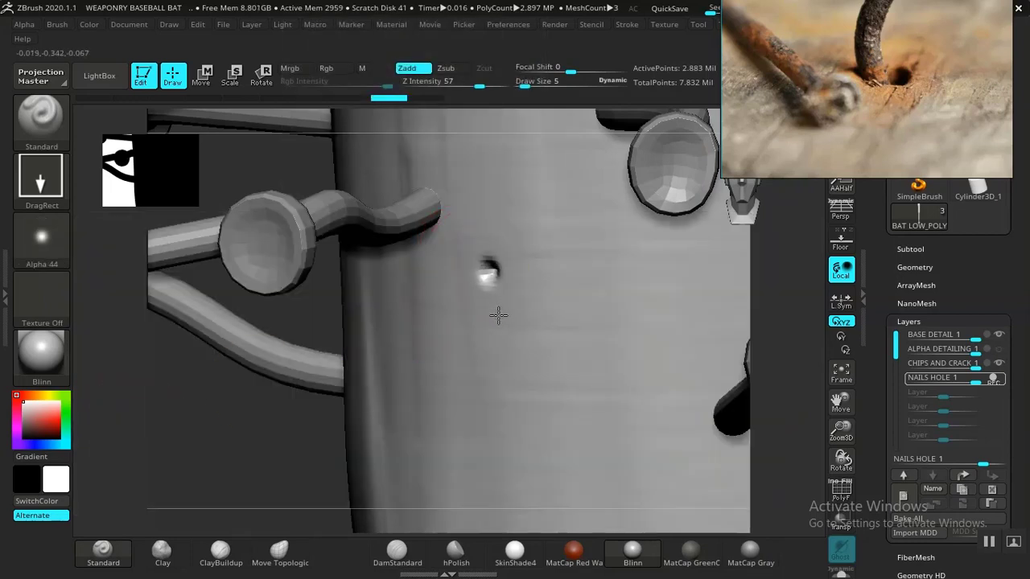
pyautogui.moveTo(261, 461); pyautogui.dragTo(339, 432)
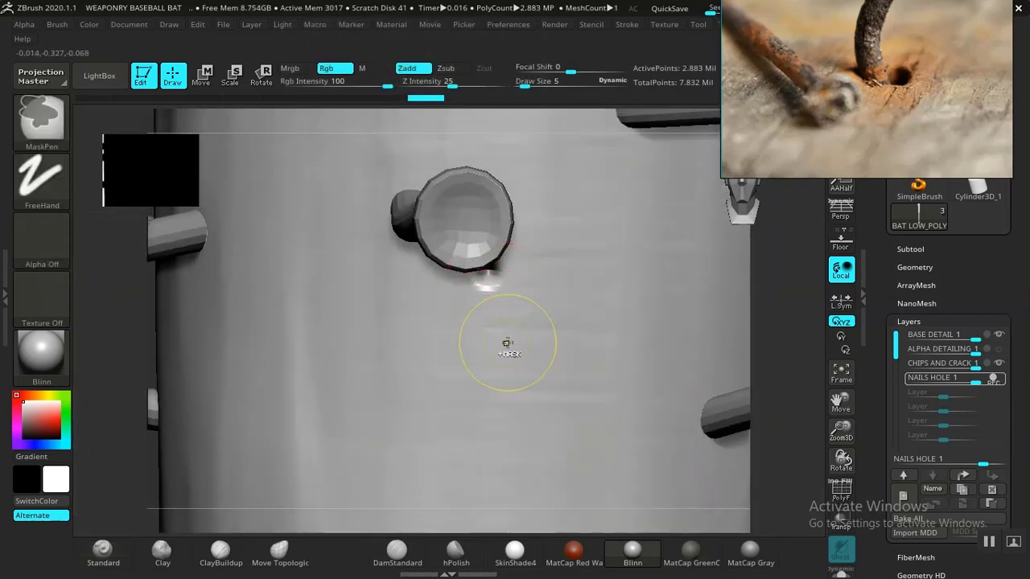
pyautogui.hotkey('ctrl', 'z')
# Step: Try small hole stamps in the wood close to the base of the S-bent front nail and undo them
pyautogui.keyDown('alt'); pyautogui.moveTo(791, 374); pyautogui.dragTo(740, 466); pyautogui.keyUp('alt')
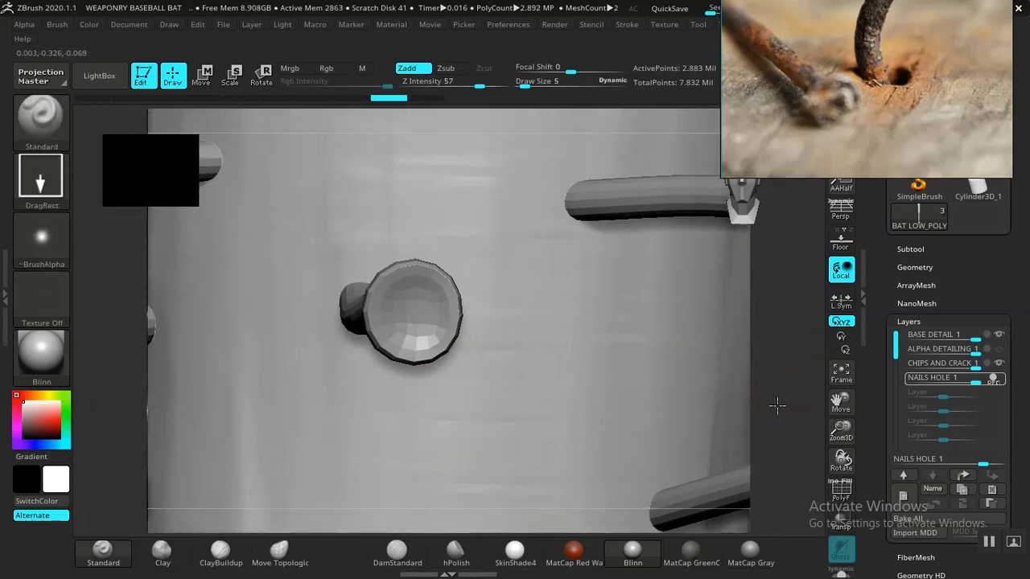
pyautogui.moveTo(777, 407); pyautogui.dragTo(805, 439)
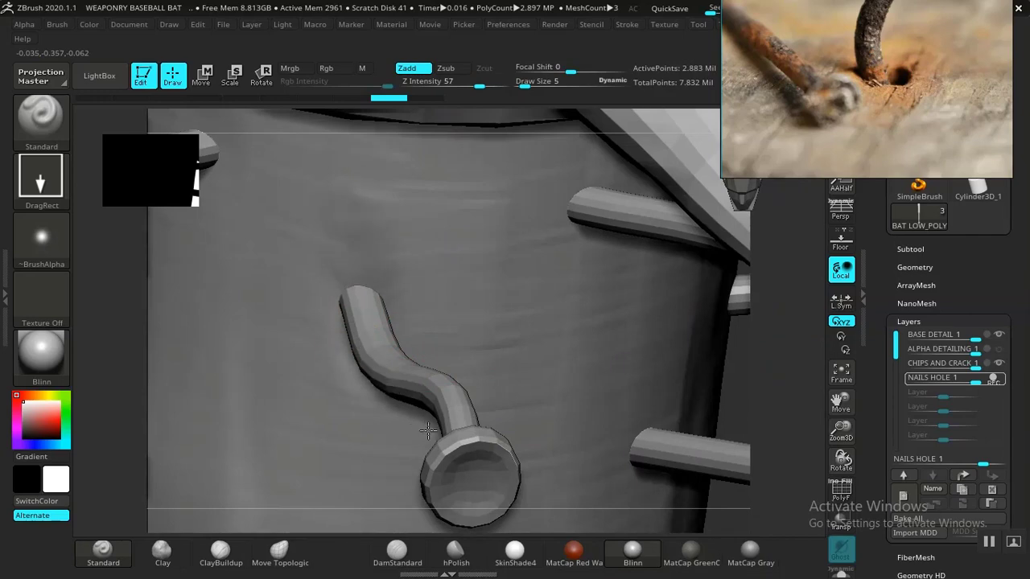
pyautogui.moveTo(749, 400)
pyautogui.mouseDown()
pyautogui.moveTo(720, 340)
pyautogui.moveTo(708, 344)
pyautogui.mouseUp()
pyautogui.hotkey('ctrl', 'z')
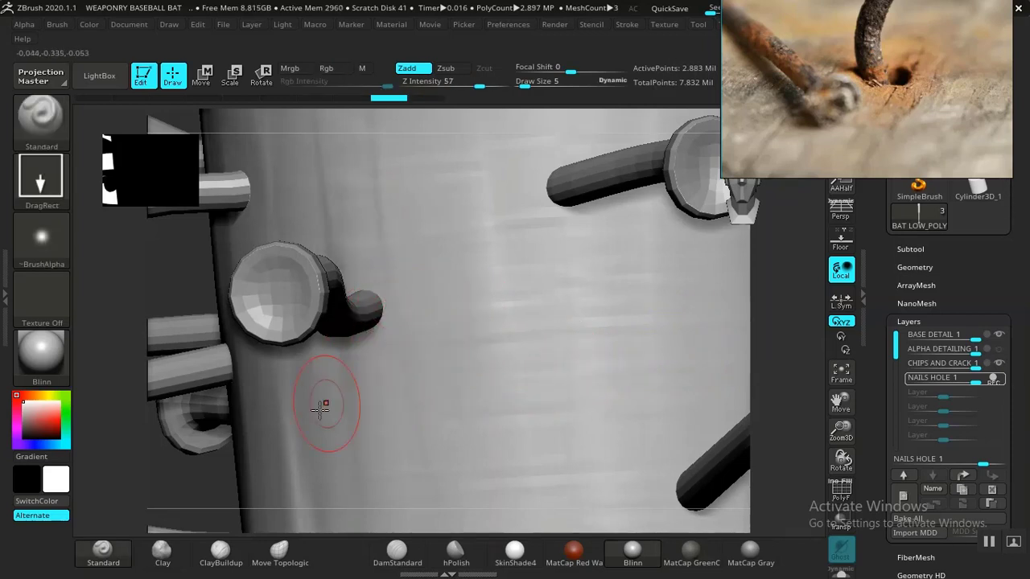
pyautogui.moveTo(201, 485)
pyautogui.mouseDown()
pyautogui.moveTo(322, 408)
pyautogui.moveTo(394, 274)
pyautogui.moveTo(413, 299)
pyautogui.mouseUp()
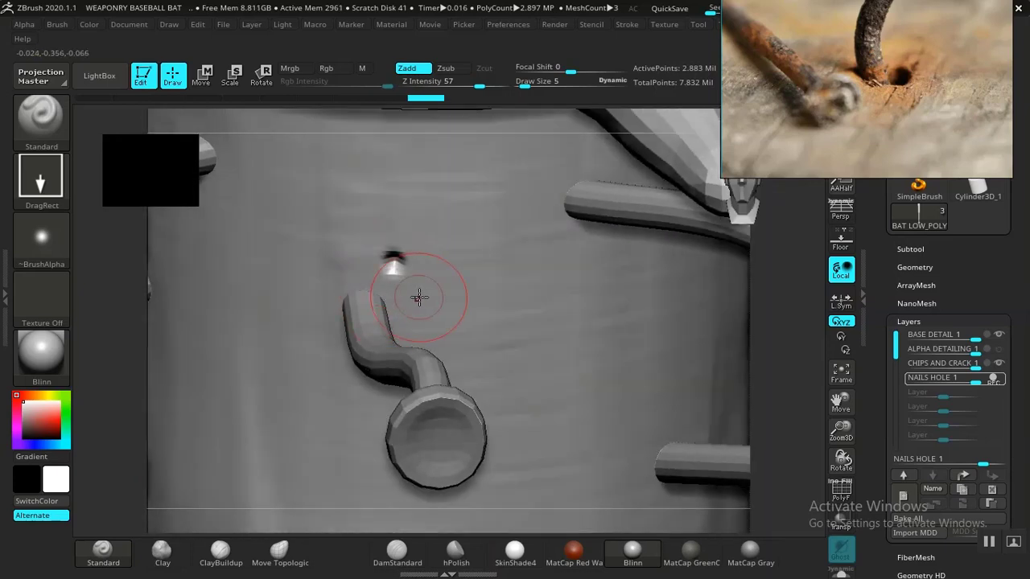
pyautogui.hotkey('ctrl', 'z')
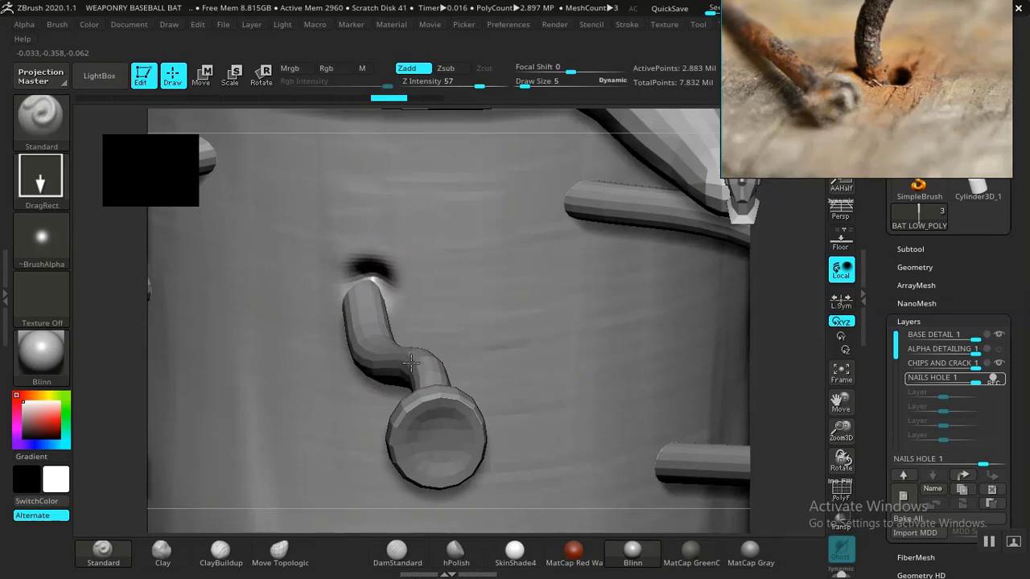
# Step: Try a wider hole where the S-bent nail enters the wood, inspect it from the side and undo it
pyautogui.keyDown('alt'); pyautogui.moveTo(411, 363); pyautogui.dragTo(412, 363); pyautogui.keyUp('alt')
pyautogui.moveTo(777, 399); pyautogui.dragTo(656, 497)
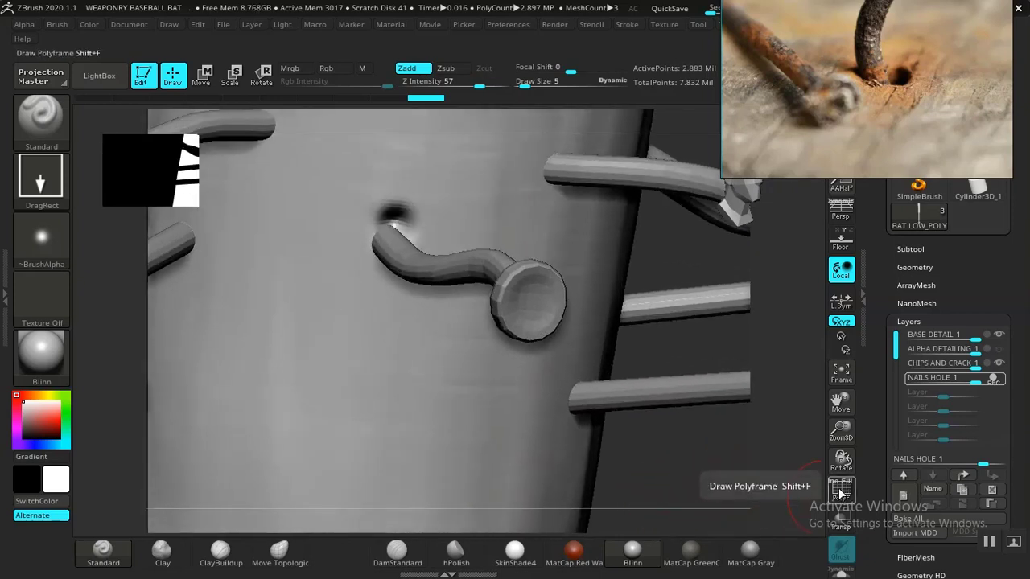
pyautogui.press('ctrl')
pyautogui.hotkey('ctrl', 'z')
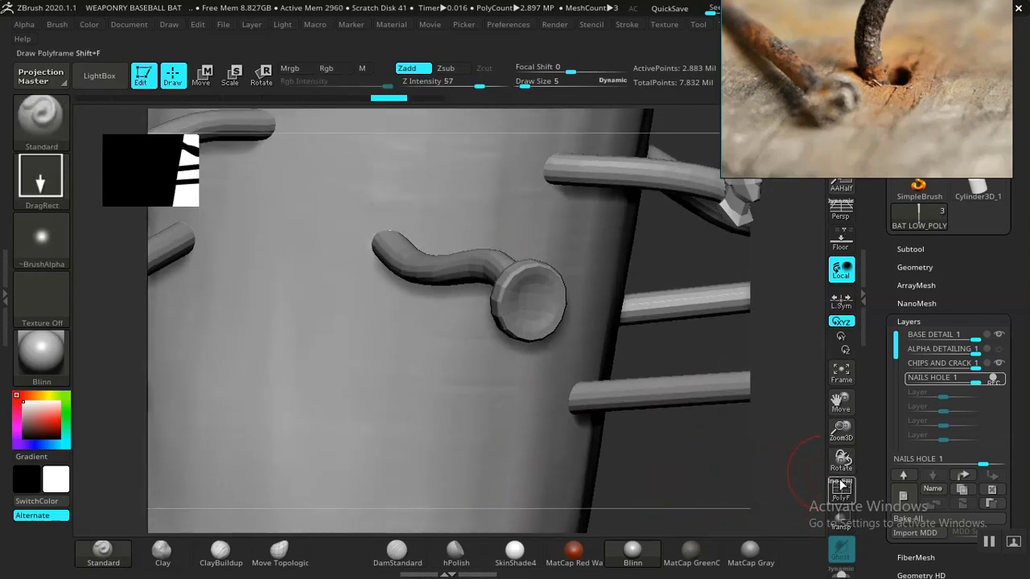
# Step: Stamp a soft hole into the wood at the S-bent front nail's base through ghost transparency, and check it from the side
pyautogui.click(841, 523)
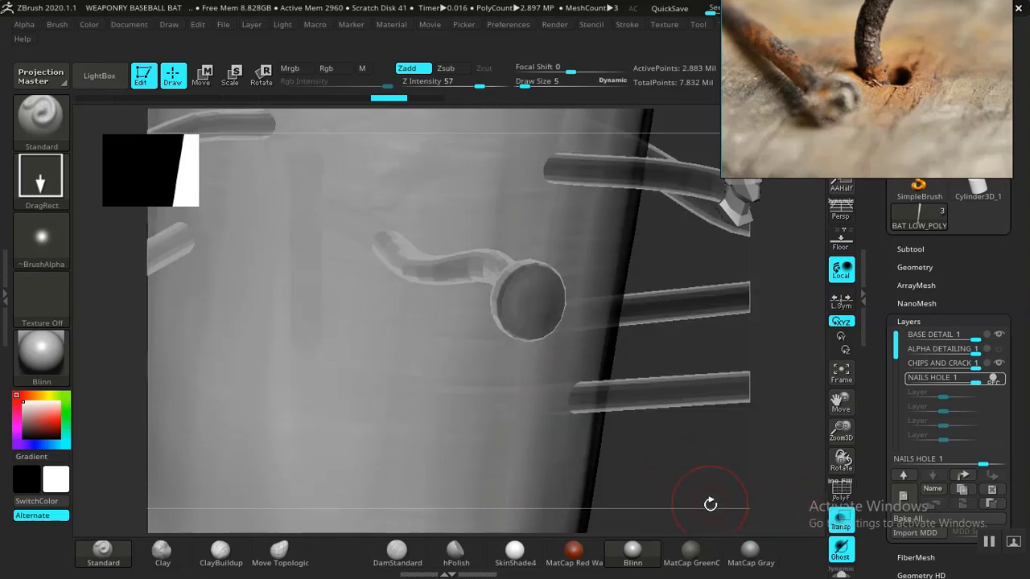
pyautogui.keyDown('alt'); pyautogui.moveTo(710, 505); pyautogui.dragTo(709, 544); pyautogui.keyUp('alt')
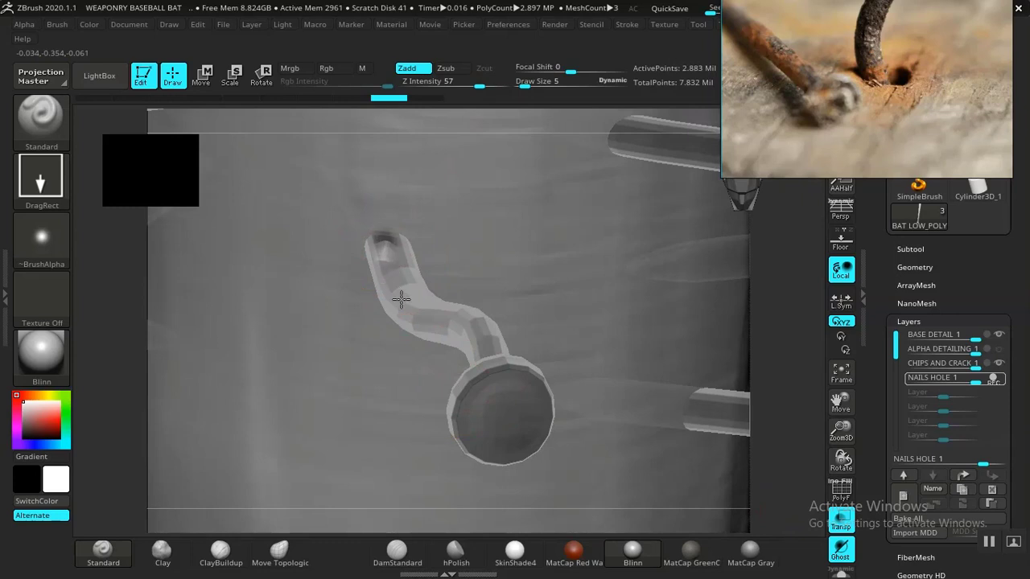
pyautogui.moveTo(415, 307); pyautogui.dragTo(424, 322)
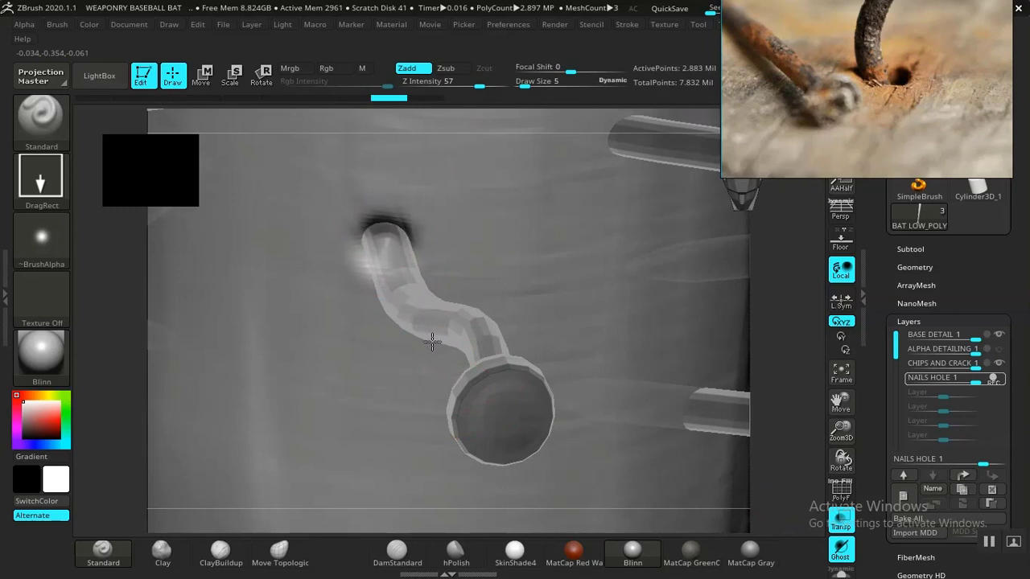
pyautogui.moveTo(781, 441); pyautogui.dragTo(667, 492)
pyautogui.click(841, 522)
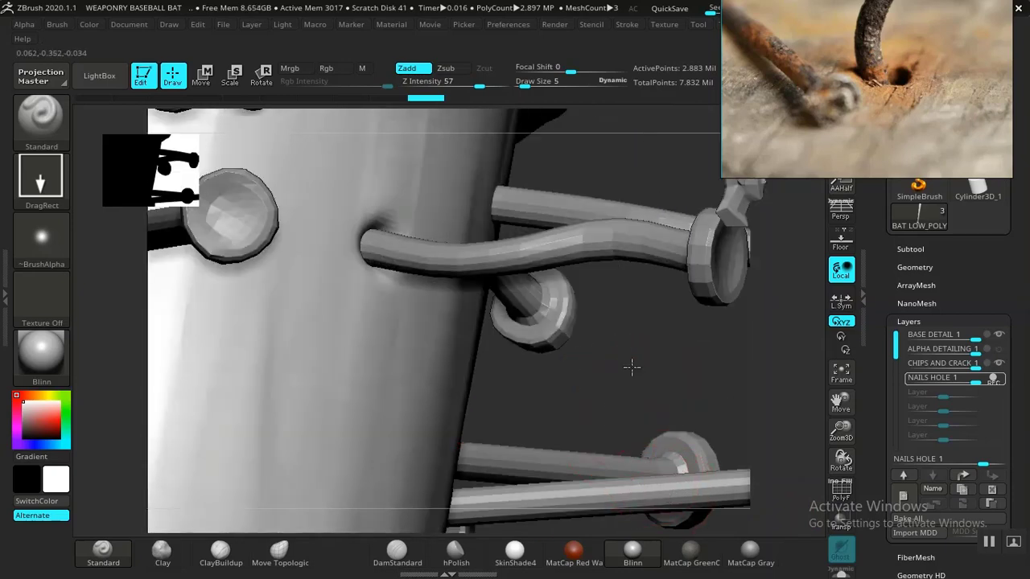
pyautogui.moveTo(631, 368); pyautogui.dragTo(558, 360)
# Step: Raise the Z Intensity to 65 and stamp a second, overlapping hole where the S-bent nail enters the wood
pyautogui.moveTo(618, 480); pyautogui.dragTo(628, 534)
pyautogui.keyDown('alt'); pyautogui.moveTo(659, 477); pyautogui.dragTo(658, 547); pyautogui.keyUp('alt')
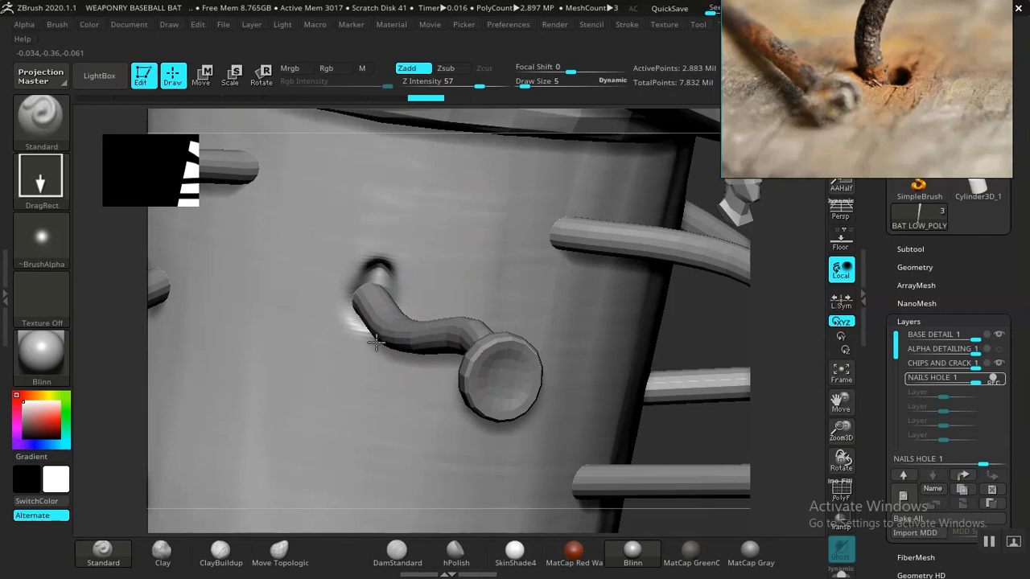
pyautogui.press('ctrl')
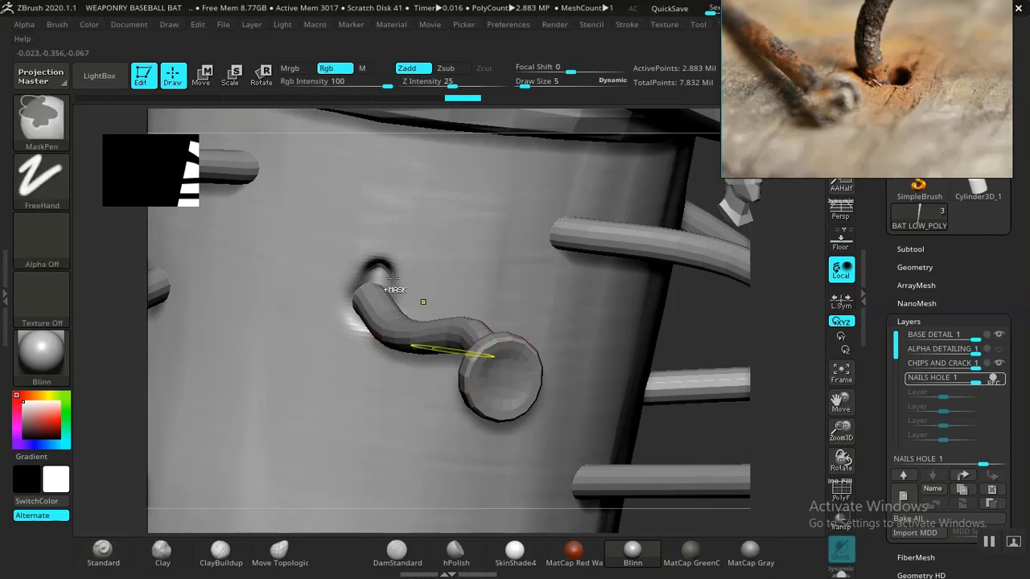
pyautogui.moveTo(446, 83); pyautogui.dragTo(478, 86)
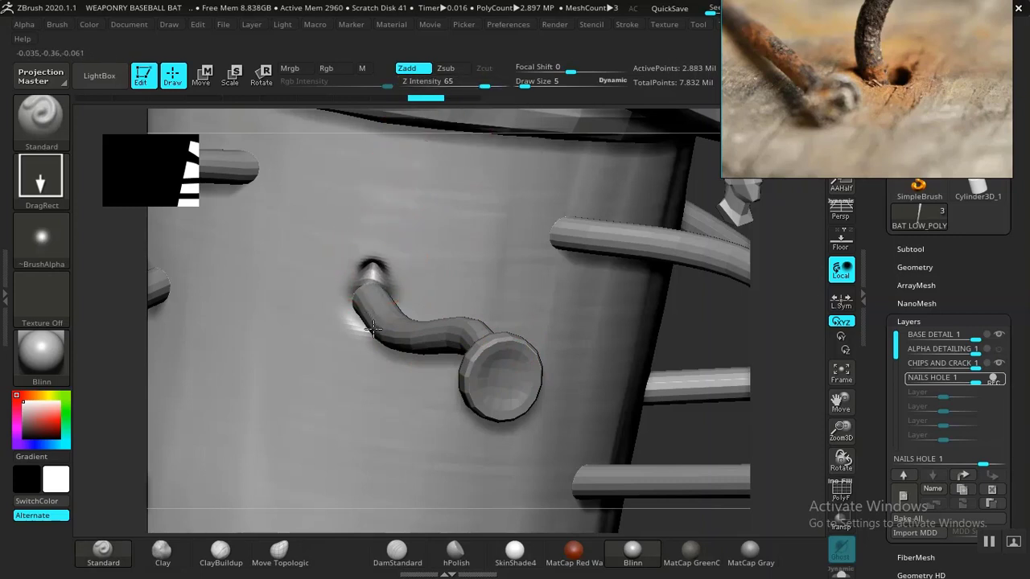
pyautogui.moveTo(371, 332); pyautogui.dragTo(373, 335)
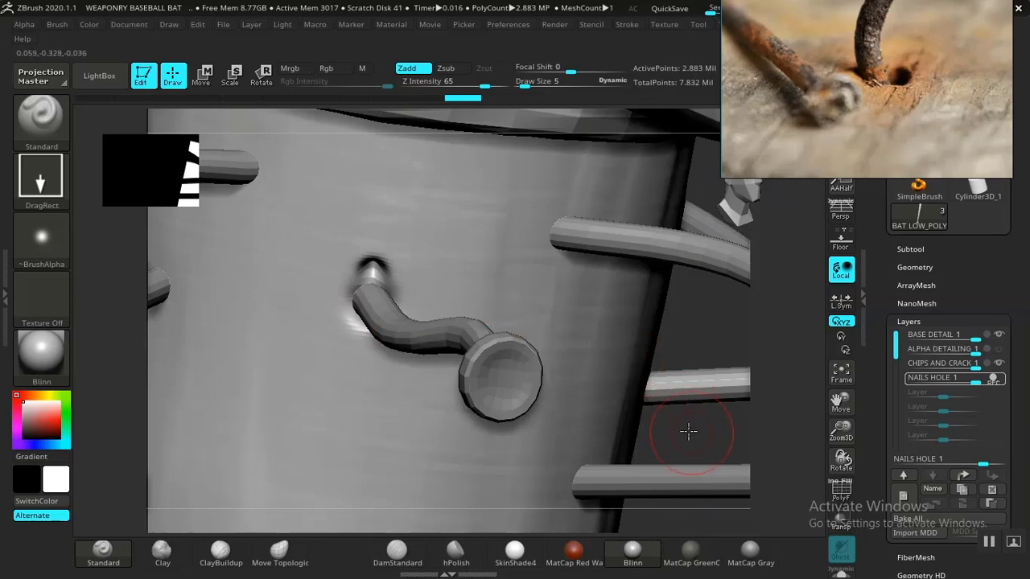
pyautogui.keyDown('alt'); pyautogui.moveTo(688, 431); pyautogui.dragTo(461, 373); pyautogui.keyUp('alt')
pyautogui.moveTo(546, 416); pyautogui.dragTo(492, 422)
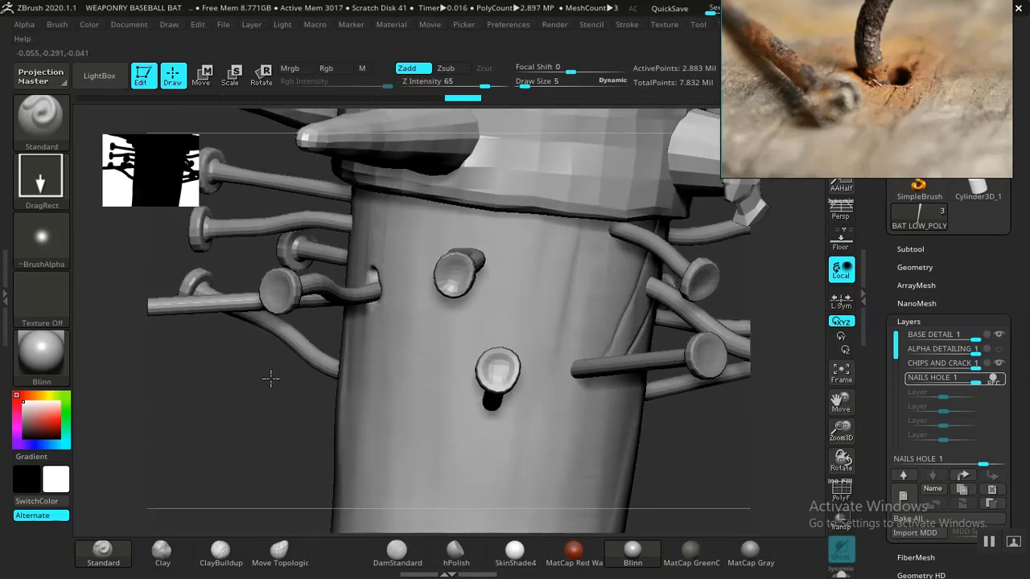
# Step: Stamp a hole at the base of the neighbouring straight nail through ghost transparency, and inspect it with transparency off
pyautogui.moveTo(270, 379); pyautogui.dragTo(265, 381)
pyautogui.moveTo(676, 361)
pyautogui.mouseDown()
pyautogui.moveTo(664, 443)
pyautogui.moveTo(687, 448)
pyautogui.moveTo(610, 436)
pyautogui.moveTo(662, 393)
pyautogui.moveTo(683, 437)
pyautogui.moveTo(705, 425)
pyautogui.moveTo(679, 425)
pyautogui.mouseUp()
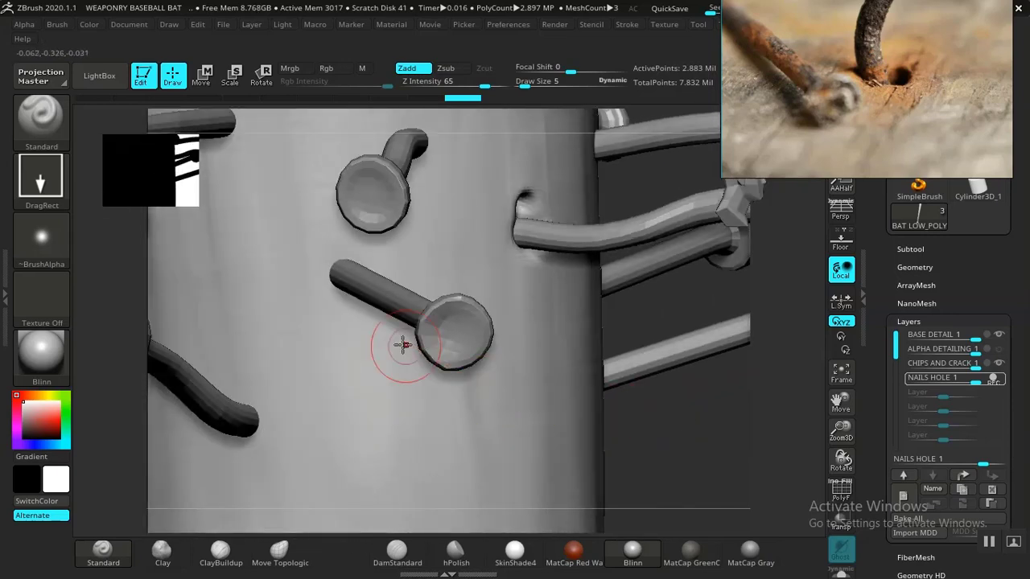
pyautogui.click(845, 524)
pyautogui.moveTo(690, 475)
pyautogui.mouseDown()
pyautogui.moveTo(705, 467)
pyautogui.moveTo(686, 479)
pyautogui.mouseUp()
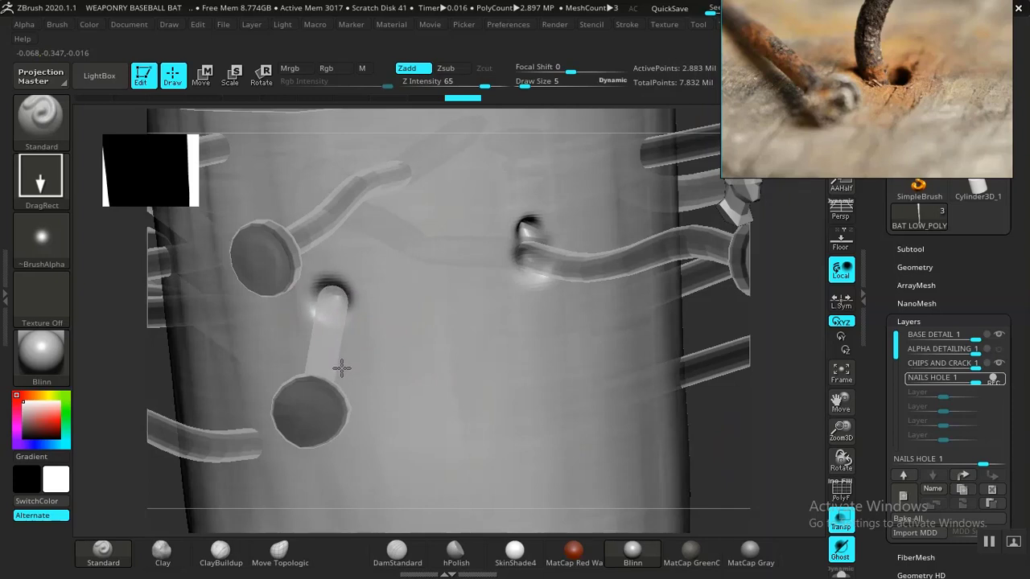
pyautogui.moveTo(341, 365); pyautogui.dragTo(340, 365)
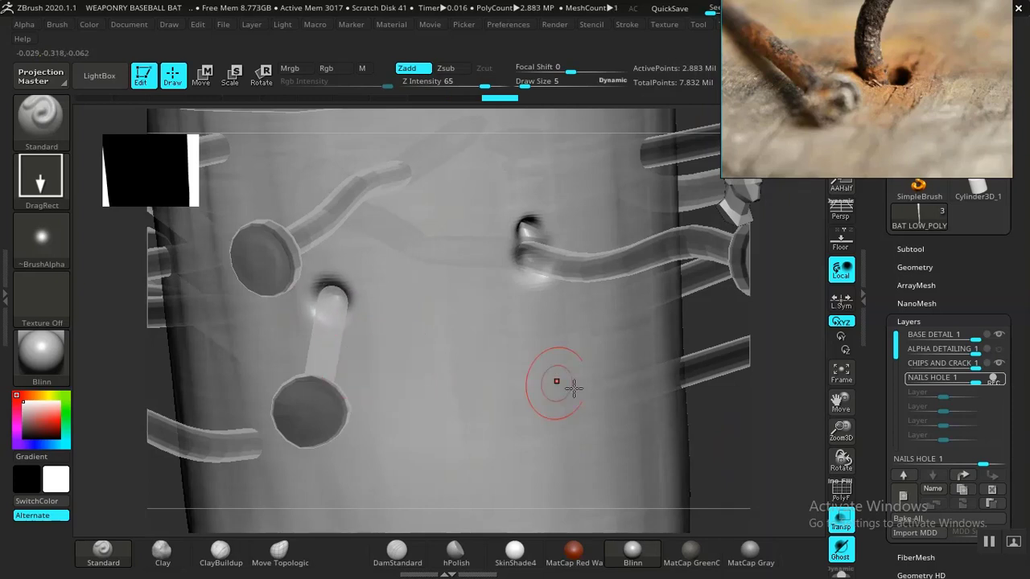
pyautogui.click(840, 520)
pyautogui.moveTo(697, 471); pyautogui.dragTo(675, 448)
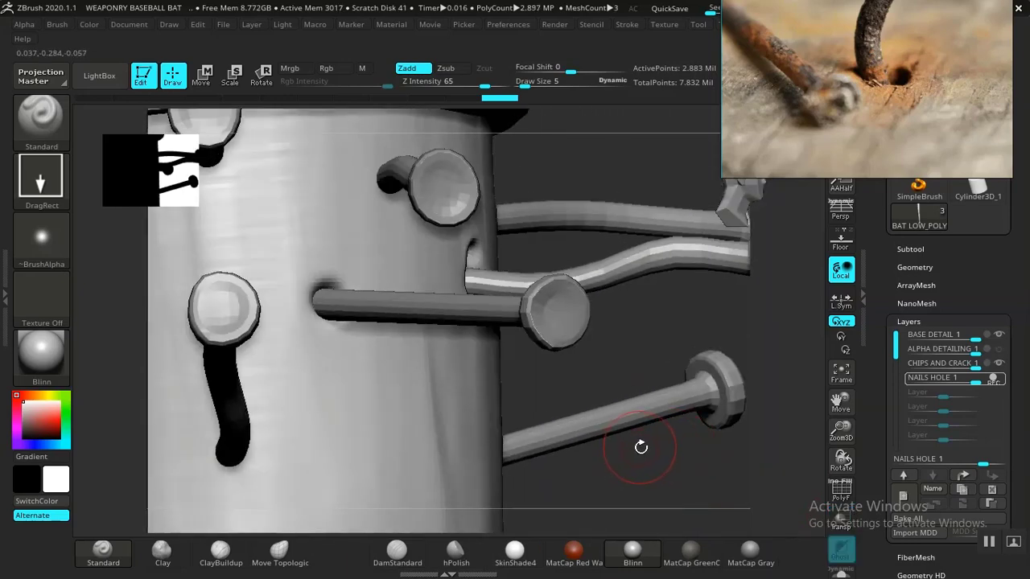
pyautogui.moveTo(640, 488); pyautogui.dragTo(589, 468)
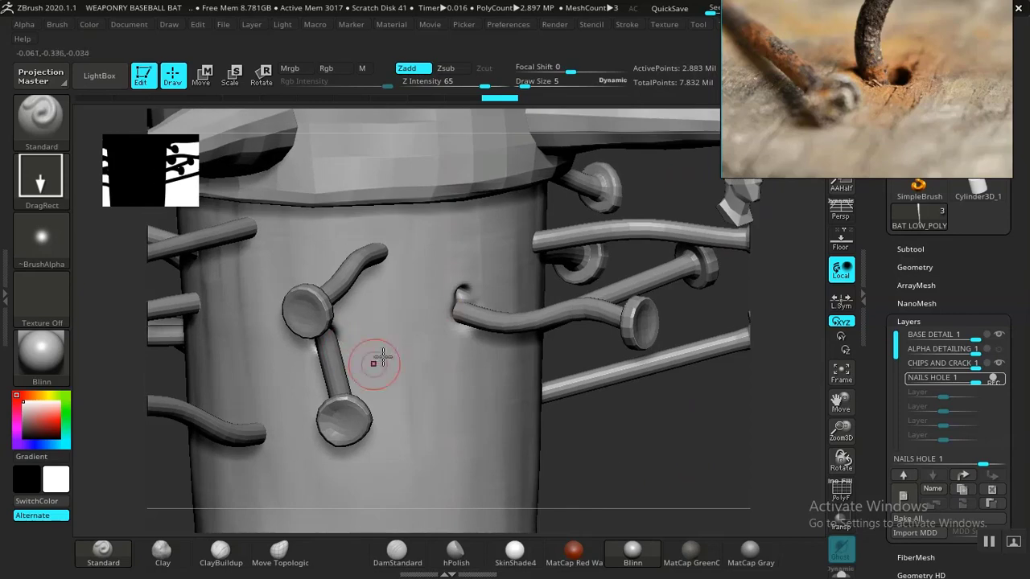
# Step: Review the nail holes along the bat and isolate the wood mesh by hiding the nails and spiked bands
pyautogui.click(730, 411)
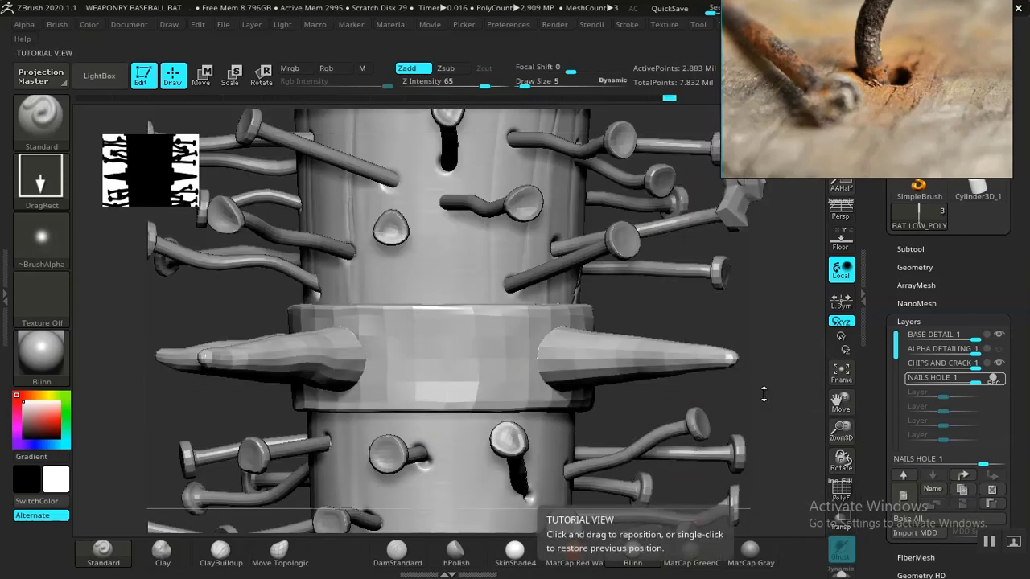
pyautogui.click(763, 394)
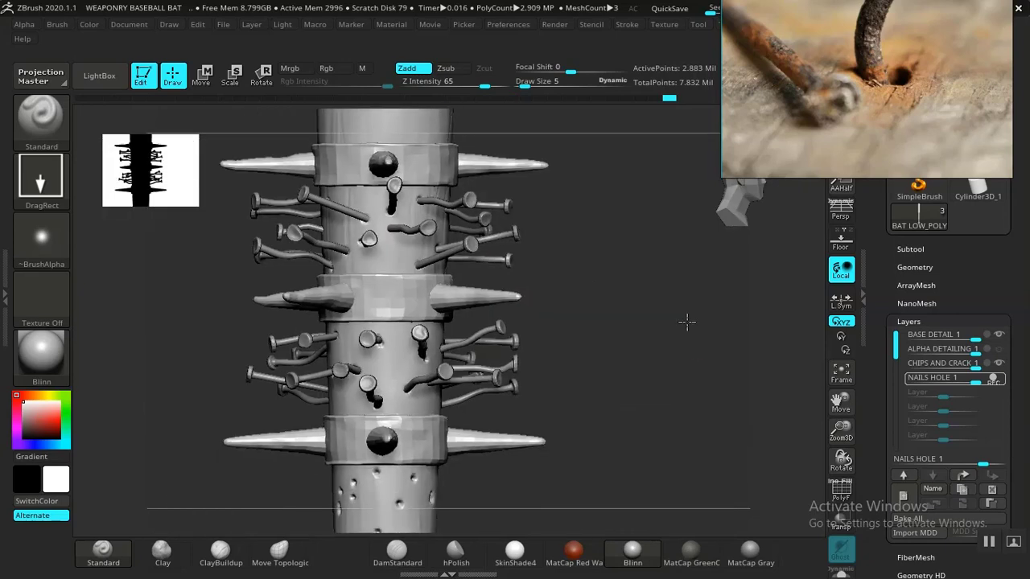
pyautogui.moveTo(686, 321)
pyautogui.mouseDown()
pyautogui.moveTo(641, 356)
pyautogui.moveTo(667, 391)
pyautogui.moveTo(667, 375)
pyautogui.moveTo(596, 384)
pyautogui.moveTo(607, 400)
pyautogui.moveTo(600, 377)
pyautogui.moveTo(628, 350)
pyautogui.moveTo(653, 366)
pyautogui.moveTo(683, 327)
pyautogui.mouseUp()
pyautogui.moveTo(739, 276); pyautogui.dragTo(706, 382)
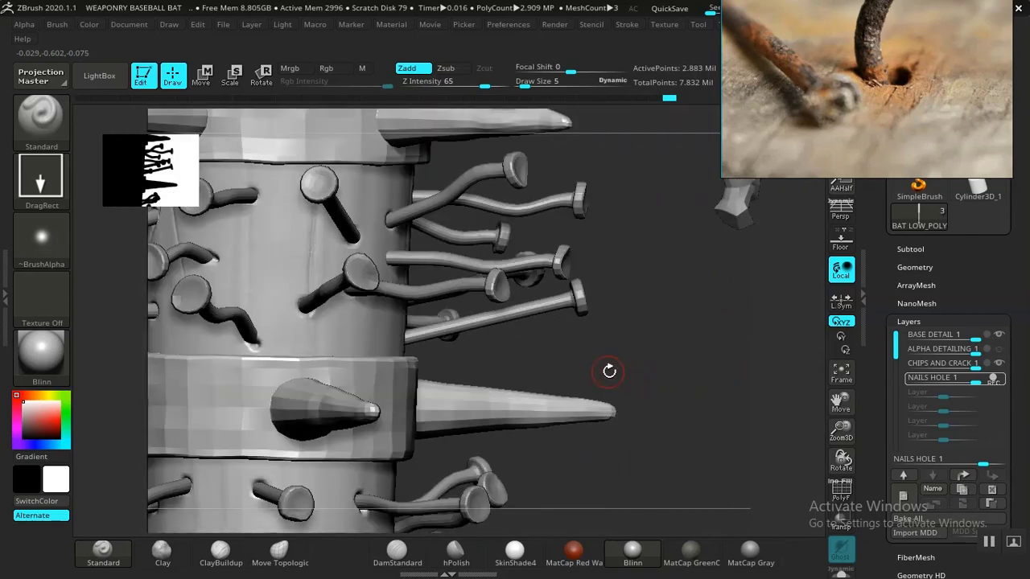
pyautogui.moveTo(609, 371); pyautogui.dragTo(692, 243)
pyautogui.click(841, 571)
pyautogui.moveTo(678, 391); pyautogui.dragTo(644, 382)
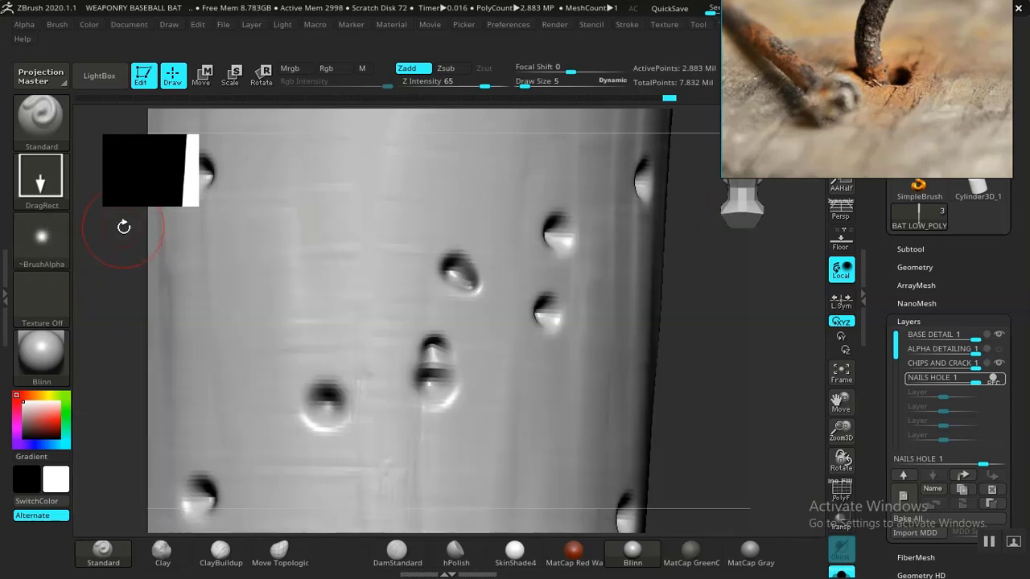
# Step: Turn off the Standard brush's alpha and switch its stroke to Dots
pyautogui.click(46, 242)
pyautogui.click(127, 261)
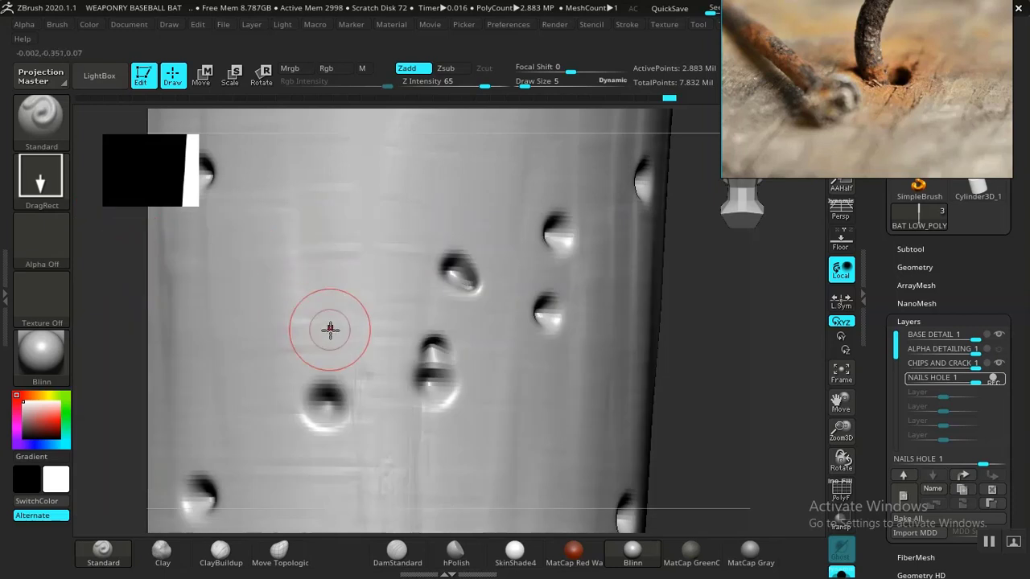
pyautogui.click(55, 179)
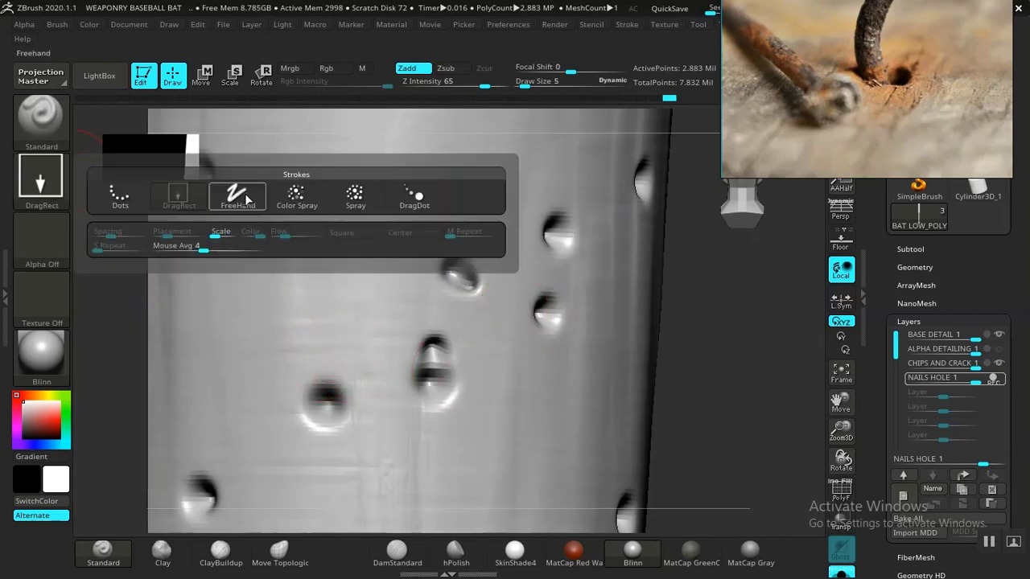
pyautogui.click(121, 198)
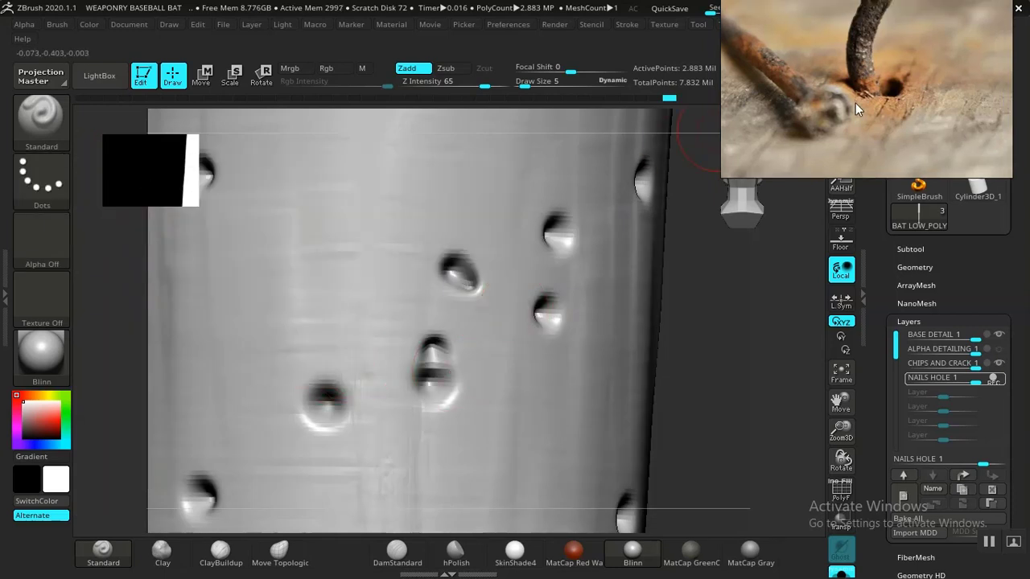
# Step: Carve the lower double hole and the slanted hole above it deeper into the wood with the Dots stroke
pyautogui.moveTo(696, 362); pyautogui.dragTo(552, 363)
pyautogui.moveTo(746, 375)
pyautogui.mouseDown()
pyautogui.moveTo(700, 345)
pyautogui.moveTo(719, 442)
pyautogui.moveTo(759, 377)
pyautogui.moveTo(735, 428)
pyautogui.moveTo(732, 305)
pyautogui.moveTo(759, 391)
pyautogui.moveTo(400, 345)
pyautogui.moveTo(402, 331)
pyautogui.moveTo(401, 339)
pyautogui.mouseUp()
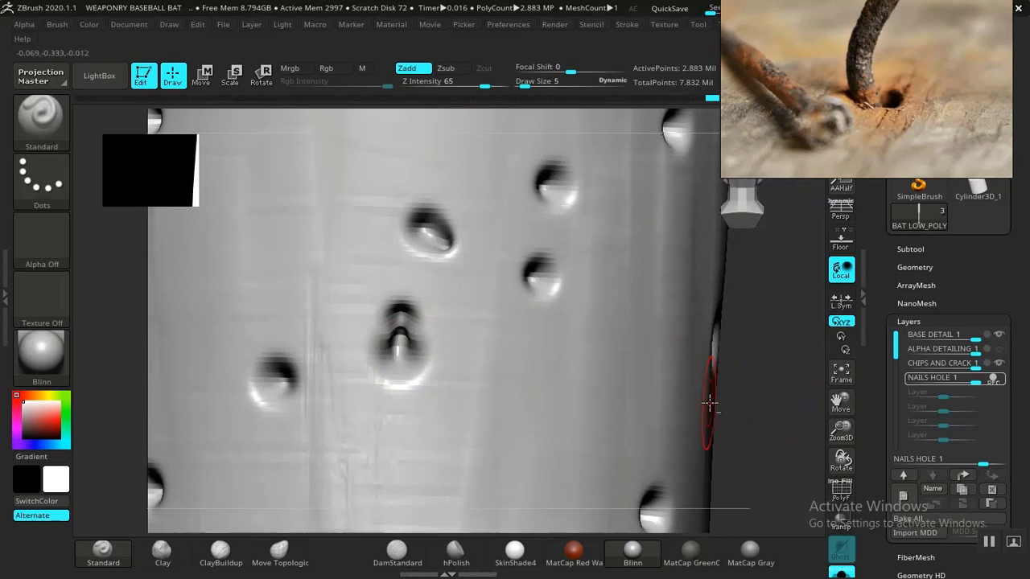
pyautogui.moveTo(708, 405); pyautogui.dragTo(687, 389)
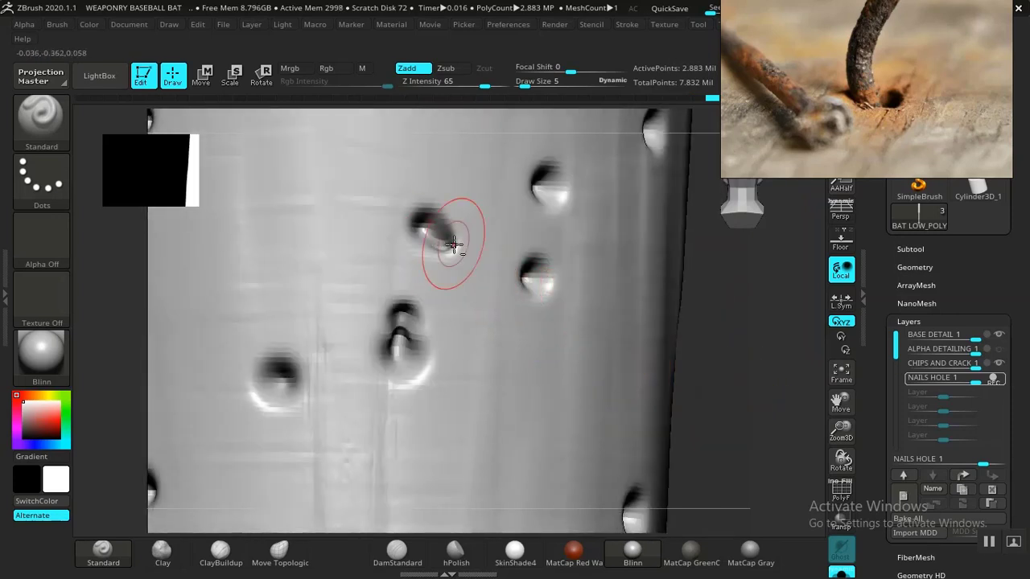
pyautogui.moveTo(689, 391); pyautogui.dragTo(611, 370)
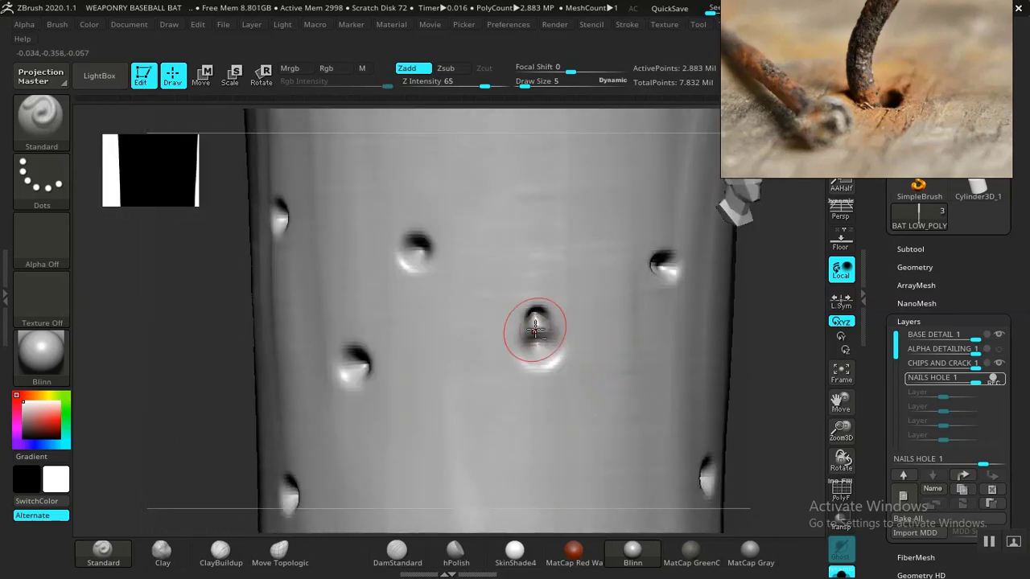
# Step: Carve deeper into the S-bent nail's double hole and the hole above it on the adjoining side
pyautogui.keyDown('alt'); pyautogui.moveTo(538, 323); pyautogui.dragTo(532, 348); pyautogui.keyUp('alt')
pyautogui.moveTo(764, 349); pyautogui.dragTo(668, 321)
pyautogui.keyDown('alt'); pyautogui.moveTo(407, 206); pyautogui.dragTo(417, 210); pyautogui.keyUp('alt')
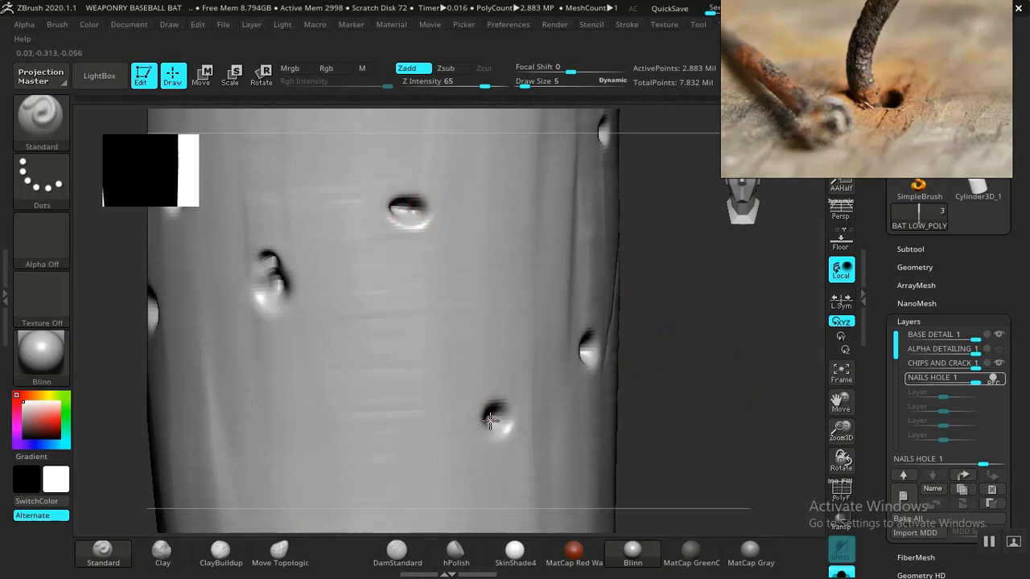
pyautogui.moveTo(740, 383); pyautogui.dragTo(656, 370)
pyautogui.keyDown('alt'); pyautogui.moveTo(231, 410); pyautogui.dragTo(70, 463); pyautogui.keyUp('alt')
# Step: Adjust the brush's Lazy Mouse option and lower the Z Intensity to 14 for gentler carving
pyautogui.click(629, 25)
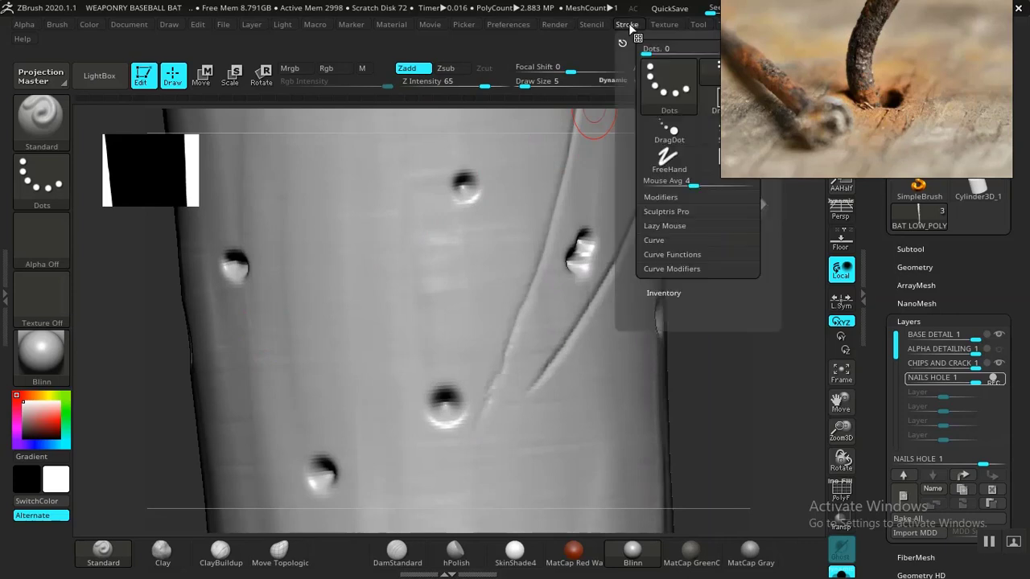
pyautogui.click(672, 226)
pyautogui.click(674, 239)
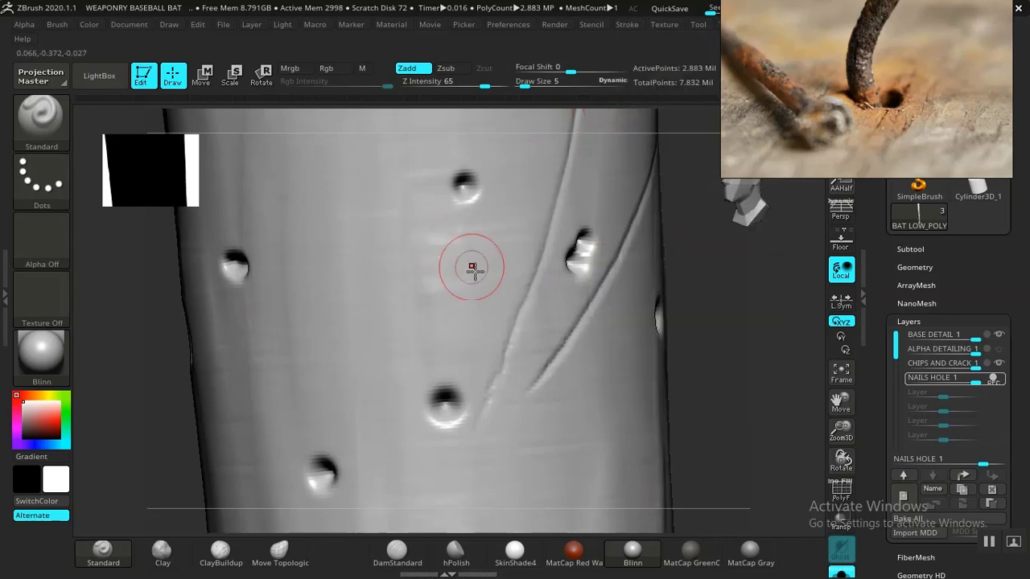
pyautogui.moveTo(683, 351)
pyautogui.keyDown('alt'); pyautogui.mouseDown()
pyautogui.moveTo(606, 387)
pyautogui.moveTo(635, 332)
pyautogui.mouseUp(); pyautogui.keyUp('alt')
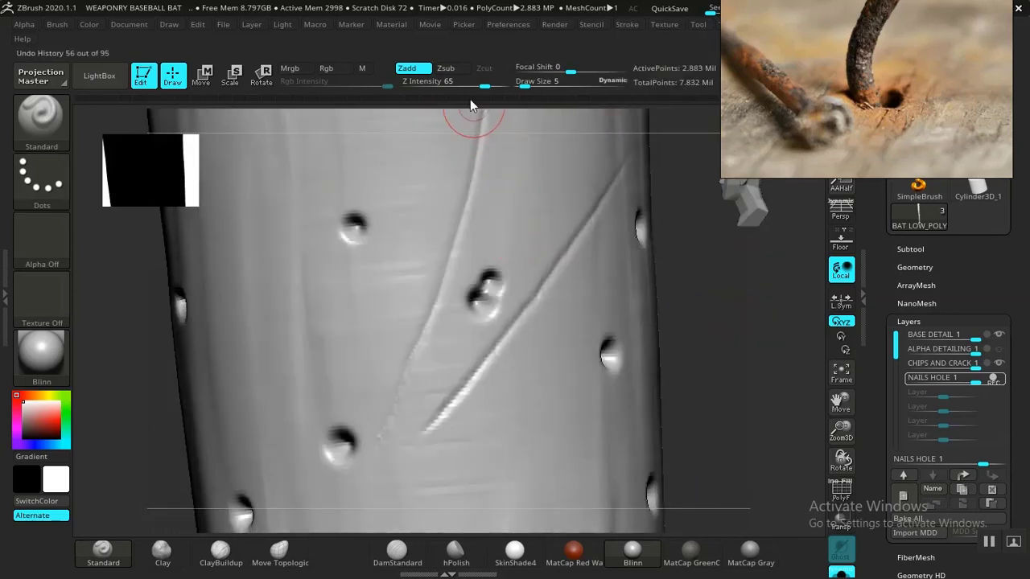
pyautogui.moveTo(475, 84); pyautogui.dragTo(439, 86)
# Step: Carve the double hole between the two diagonal cracks deeper, along with the round holes on the adjoining side
pyautogui.keyDown('alt'); pyautogui.moveTo(703, 313); pyautogui.dragTo(717, 361); pyautogui.keyUp('alt')
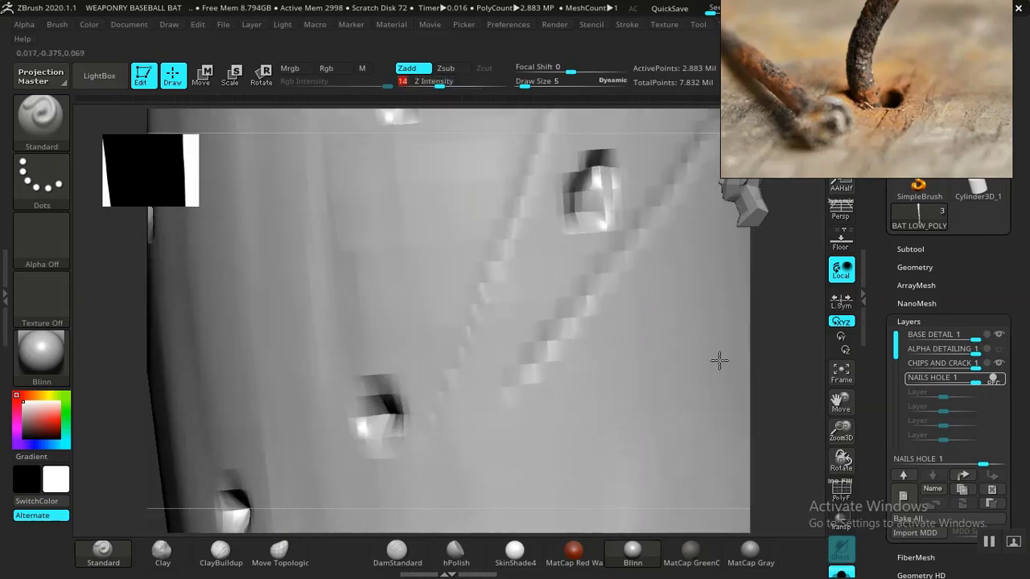
pyautogui.moveTo(593, 194)
pyautogui.mouseDown()
pyautogui.moveTo(582, 205)
pyautogui.moveTo(596, 186)
pyautogui.mouseUp()
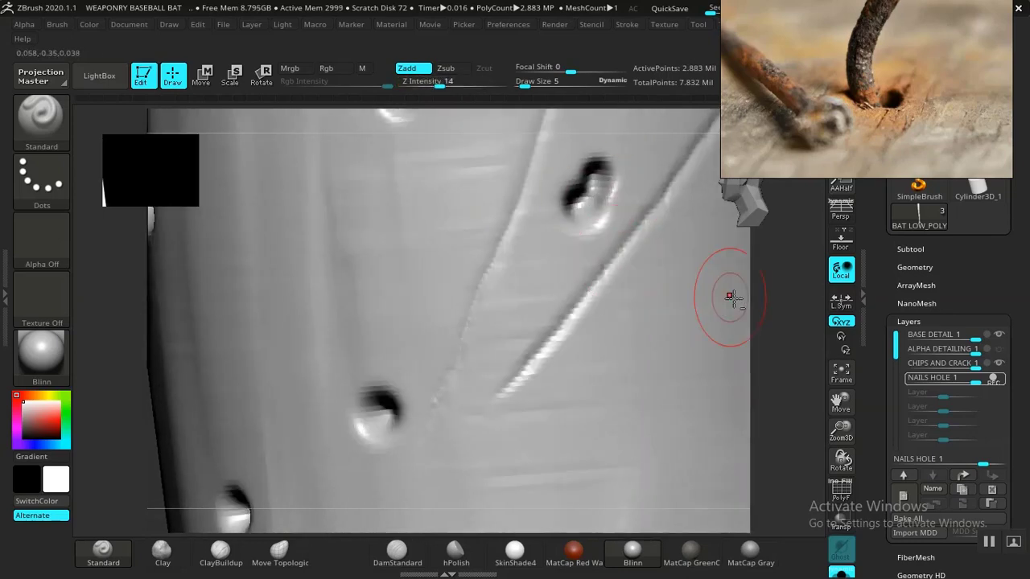
pyautogui.moveTo(781, 312)
pyautogui.mouseDown()
pyautogui.moveTo(542, 367)
pyautogui.moveTo(633, 348)
pyautogui.mouseUp()
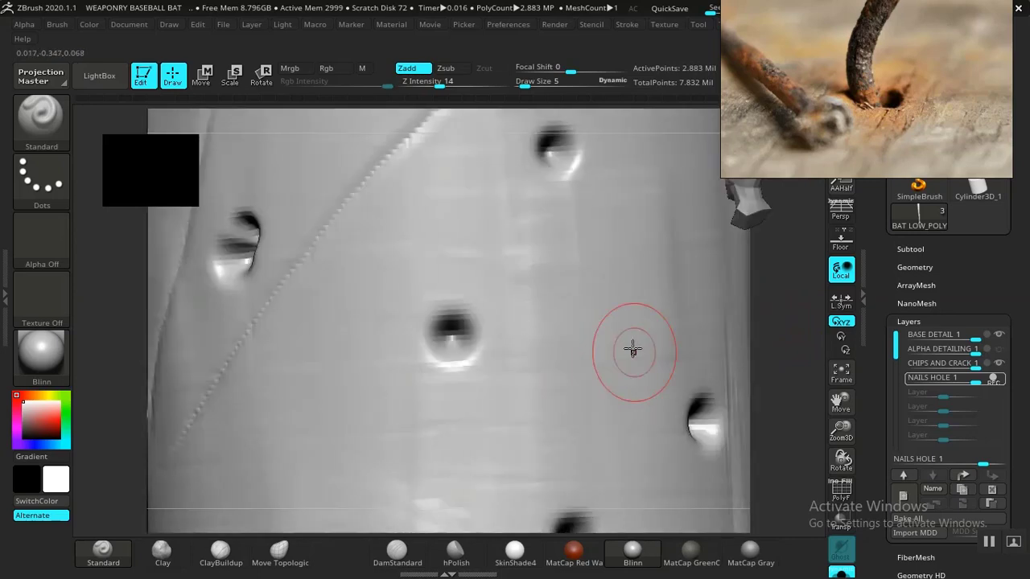
pyautogui.moveTo(785, 350); pyautogui.dragTo(467, 289)
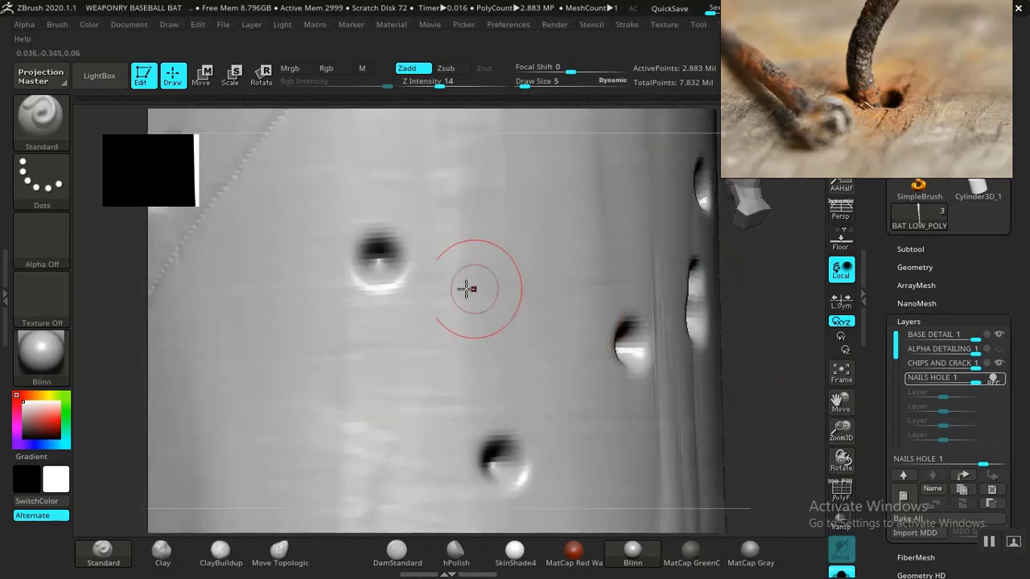
pyautogui.click(375, 261)
pyautogui.moveTo(492, 453); pyautogui.dragTo(495, 461)
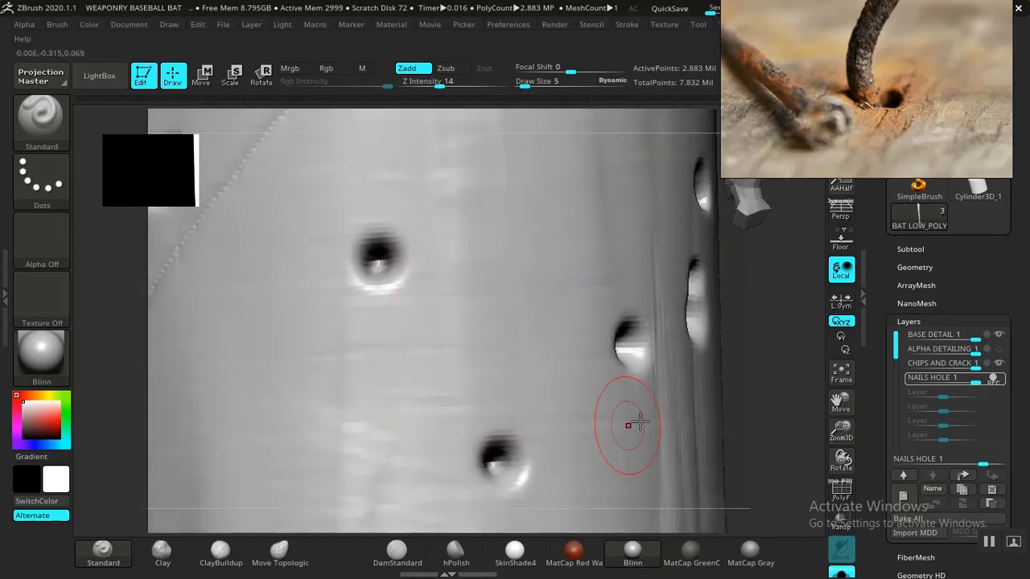
# Step: Deepen the double hole and the slanted hole above it on the next side of the bat
pyautogui.moveTo(774, 396)
pyautogui.mouseDown()
pyautogui.moveTo(712, 388)
pyautogui.moveTo(656, 362)
pyautogui.moveTo(665, 352)
pyautogui.mouseUp()
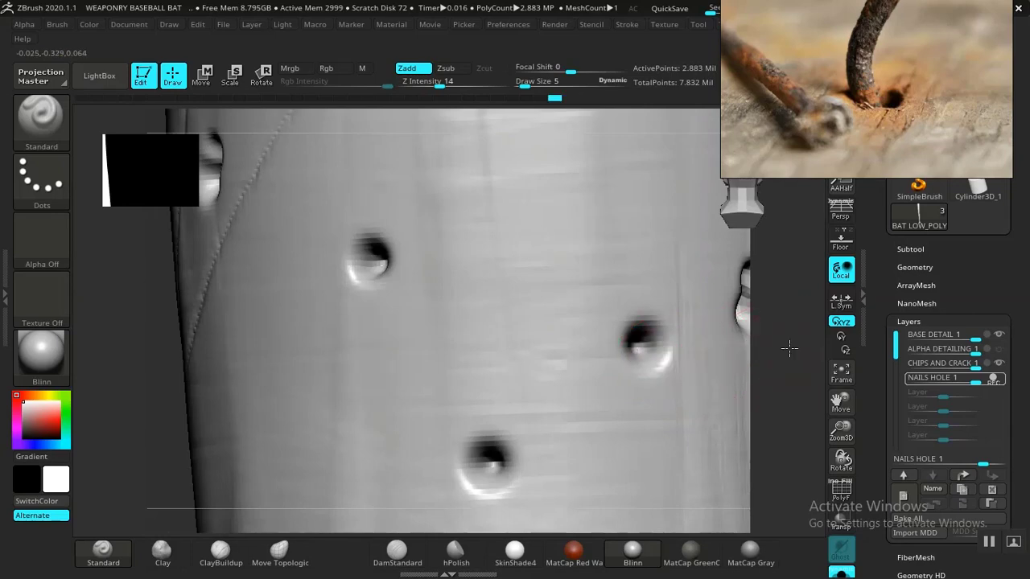
pyautogui.moveTo(788, 348)
pyautogui.mouseDown()
pyautogui.moveTo(581, 475)
pyautogui.moveTo(450, 346)
pyautogui.mouseUp()
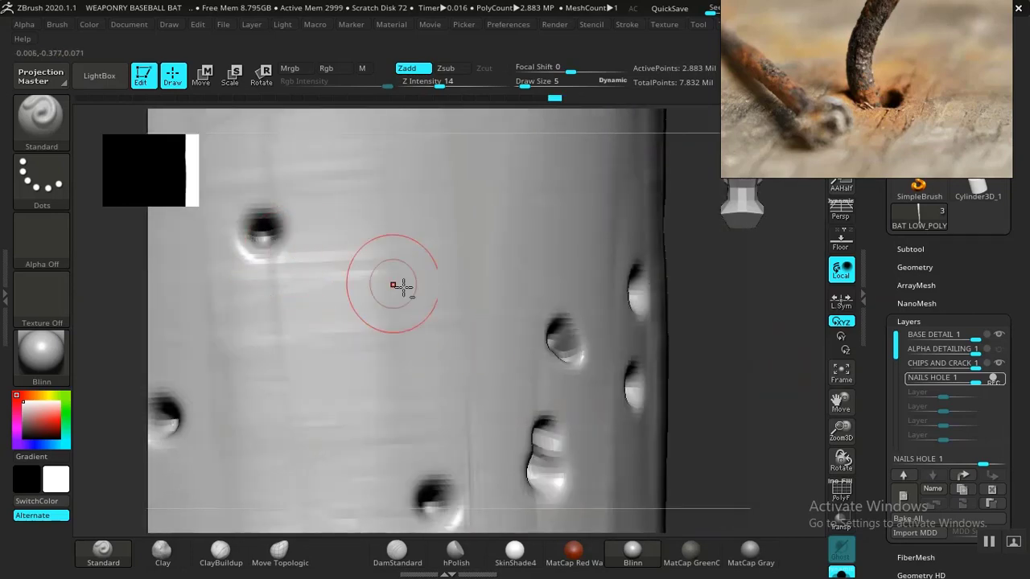
pyautogui.moveTo(701, 369); pyautogui.dragTo(561, 427)
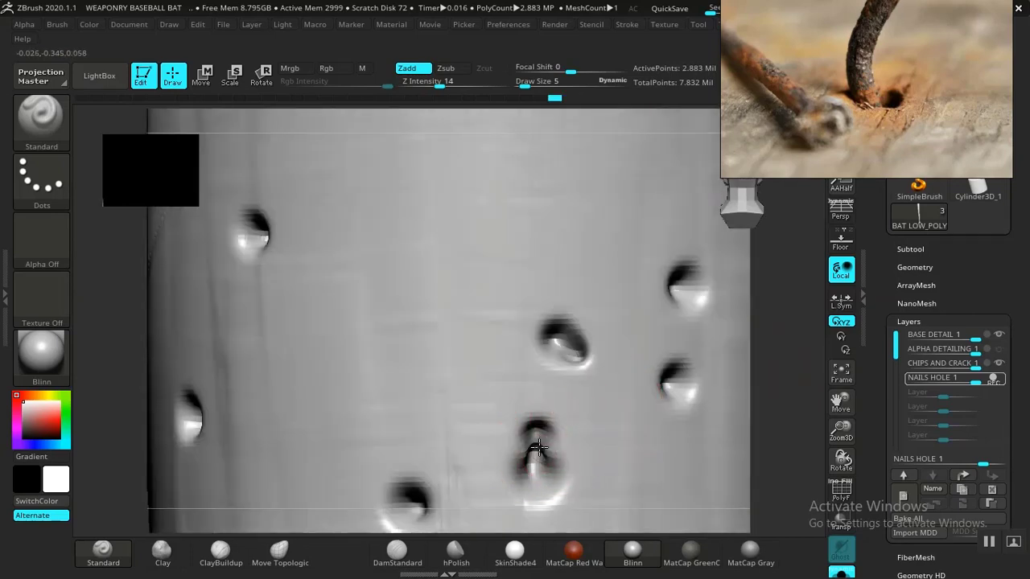
pyautogui.moveTo(537, 433); pyautogui.dragTo(538, 457)
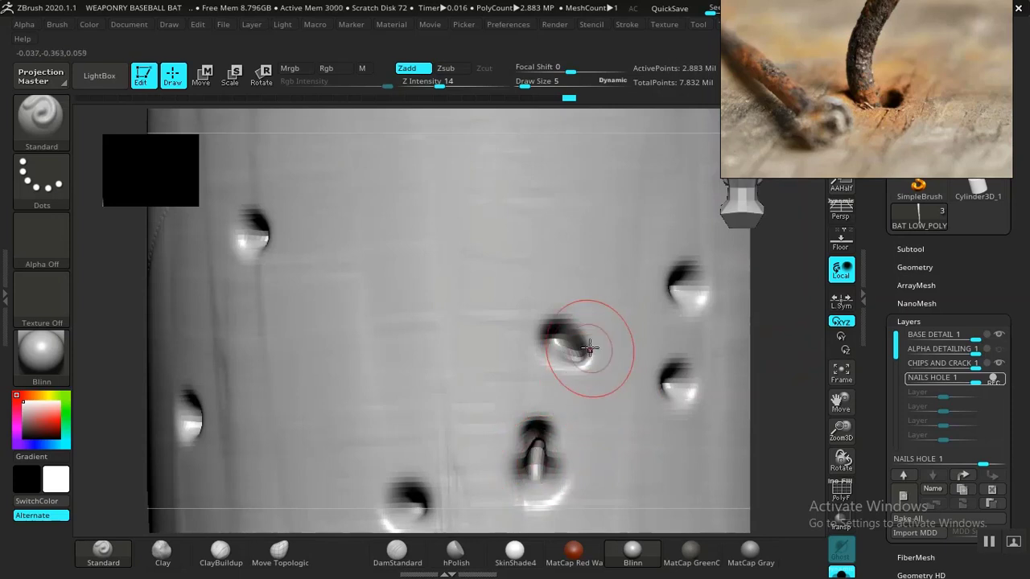
pyautogui.moveTo(567, 347); pyautogui.dragTo(575, 358)
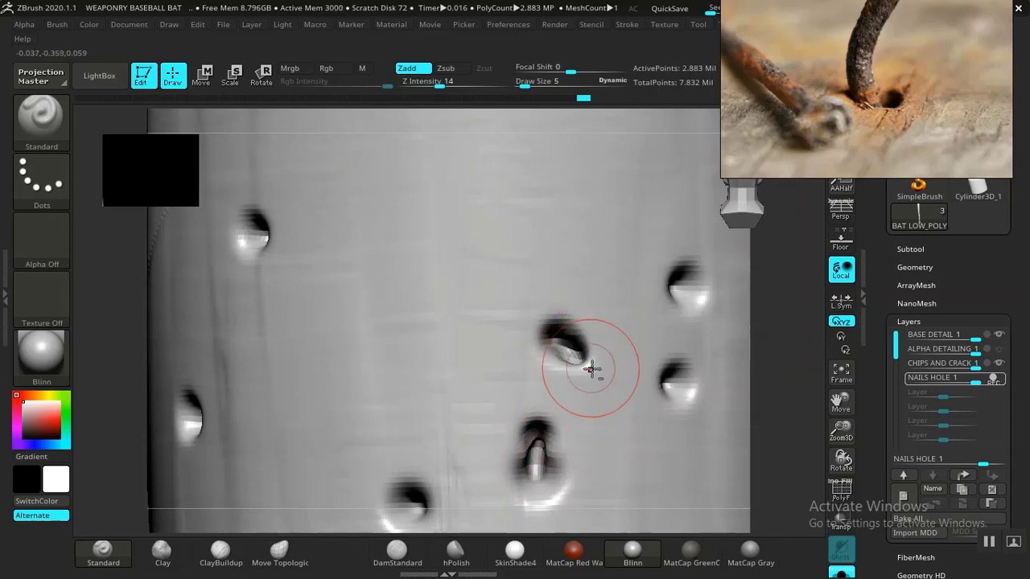
# Step: Deepen the centres of the two round holes stacked above each other beside the slanted hole
pyautogui.moveTo(767, 379); pyautogui.dragTo(531, 370)
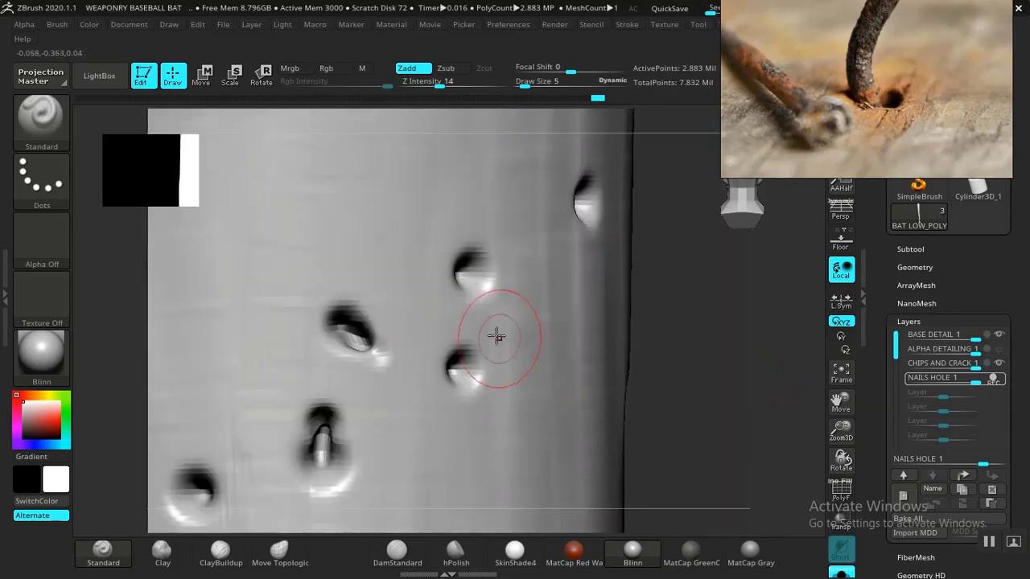
pyautogui.moveTo(706, 360); pyautogui.dragTo(599, 366)
pyautogui.keyDown('alt'); pyautogui.moveTo(469, 371); pyautogui.dragTo(470, 367); pyautogui.keyUp('alt')
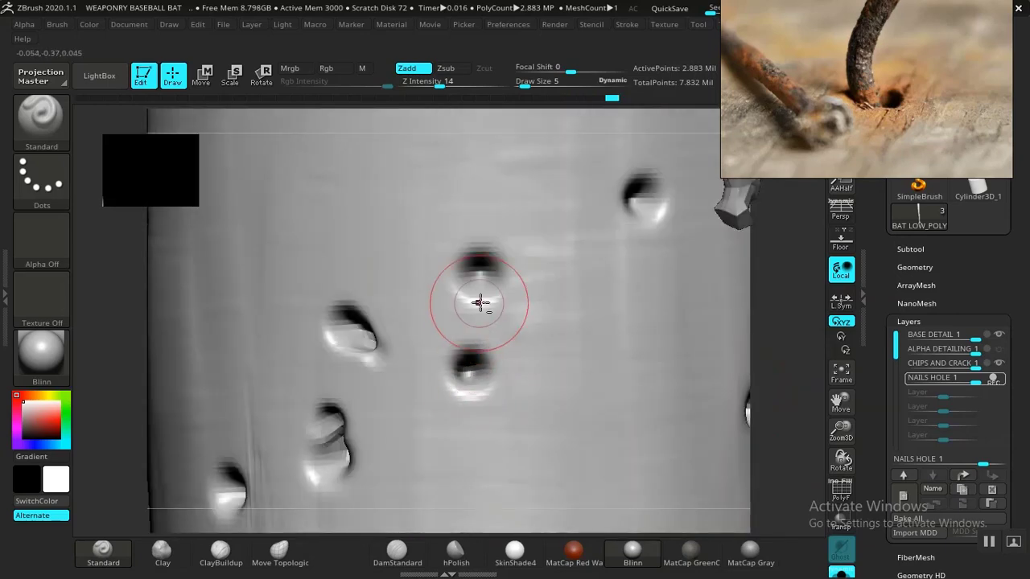
pyautogui.keyDown('alt'); pyautogui.moveTo(481, 276); pyautogui.dragTo(480, 279); pyautogui.keyUp('alt')
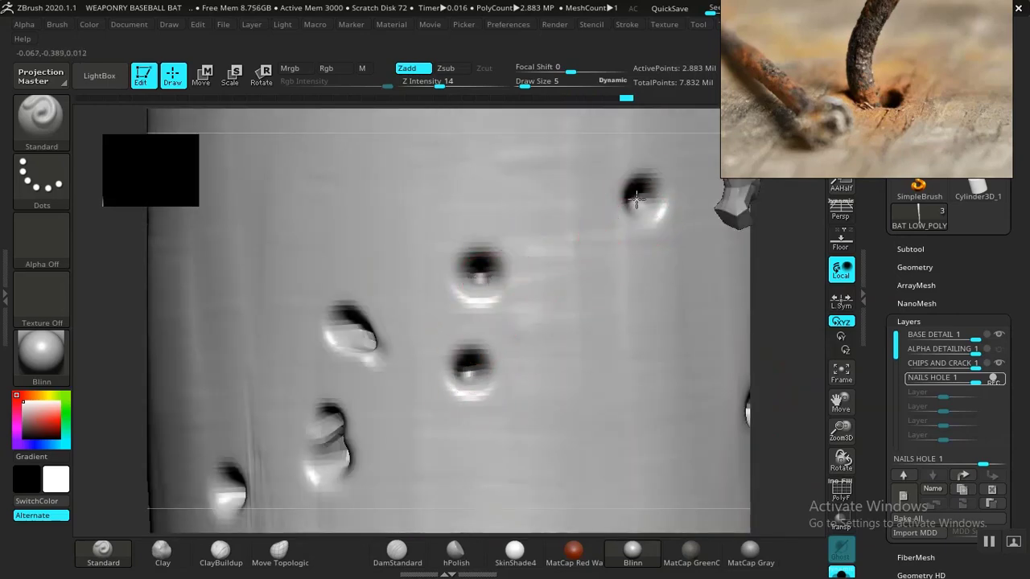
# Step: Rotate onward around the bat and carve the next single round holes deeper into the wood
pyautogui.keyDown('alt'); pyautogui.moveTo(758, 332); pyautogui.dragTo(562, 343); pyautogui.keyUp('alt')
pyautogui.moveTo(714, 368)
pyautogui.mouseDown()
pyautogui.moveTo(643, 410)
pyautogui.moveTo(595, 422)
pyautogui.mouseUp()
pyautogui.keyDown('alt'); pyautogui.moveTo(689, 262); pyautogui.dragTo(687, 254); pyautogui.keyUp('alt')
pyautogui.moveTo(785, 312); pyautogui.dragTo(736, 317)
pyautogui.keyDown('alt'); pyautogui.moveTo(681, 259); pyautogui.dragTo(677, 250); pyautogui.keyUp('alt')
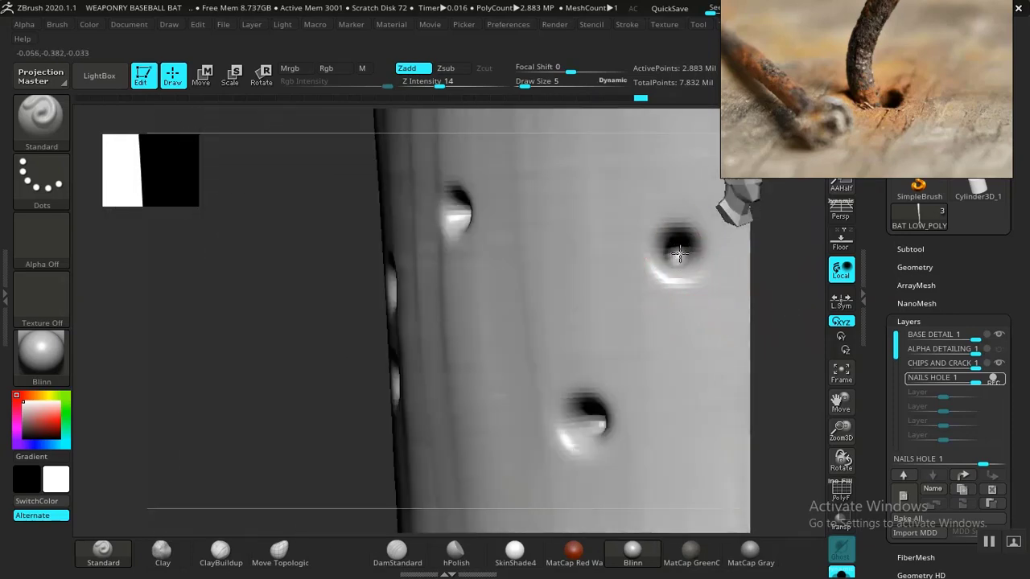
# Step: Deepen the elongated double hole, the wide oval hole beside it and the round hole below them
pyautogui.moveTo(329, 386); pyautogui.dragTo(97, 367)
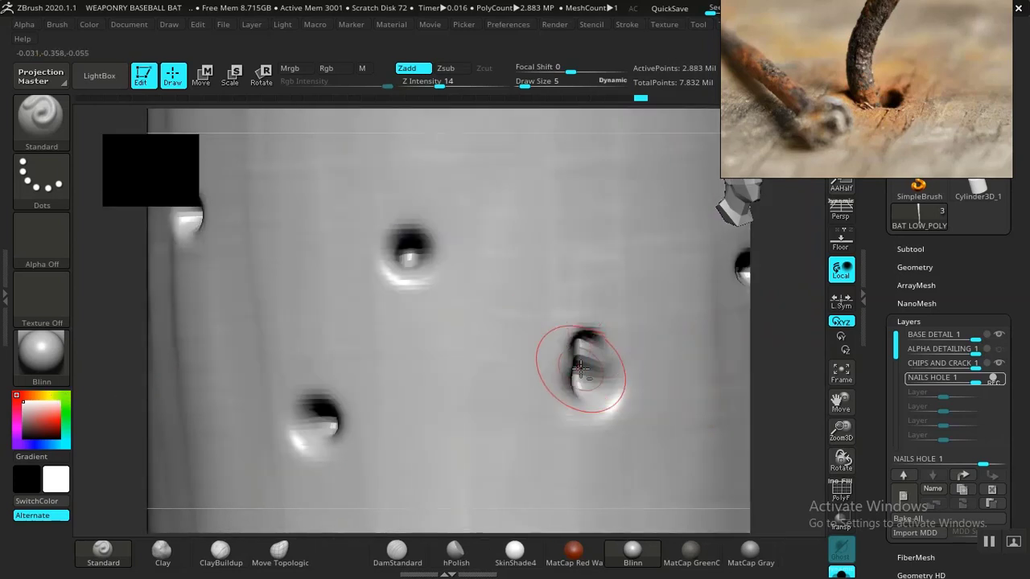
pyautogui.keyDown('alt'); pyautogui.moveTo(582, 367); pyautogui.dragTo(591, 376); pyautogui.keyUp('alt')
pyautogui.moveTo(781, 379); pyautogui.dragTo(574, 370)
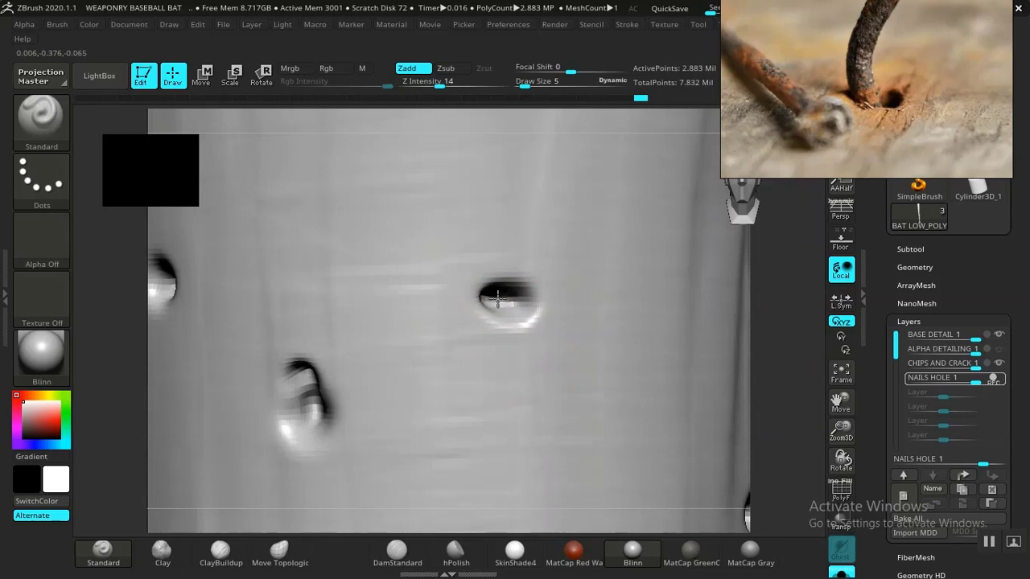
pyautogui.moveTo(758, 379)
pyautogui.mouseDown()
pyautogui.moveTo(685, 322)
pyautogui.moveTo(703, 386)
pyautogui.moveTo(616, 301)
pyautogui.moveTo(679, 360)
pyautogui.moveTo(703, 333)
pyautogui.moveTo(641, 411)
pyautogui.moveTo(611, 426)
pyautogui.mouseUp()
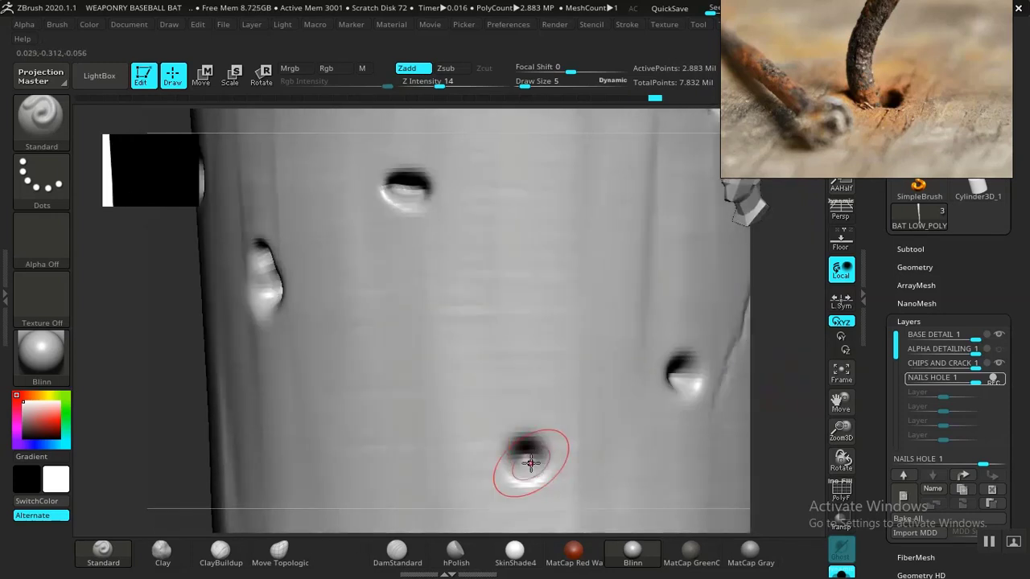
# Step: Deepen the round holes on either side of the two diagonal cracks
pyautogui.moveTo(804, 391); pyautogui.dragTo(479, 356)
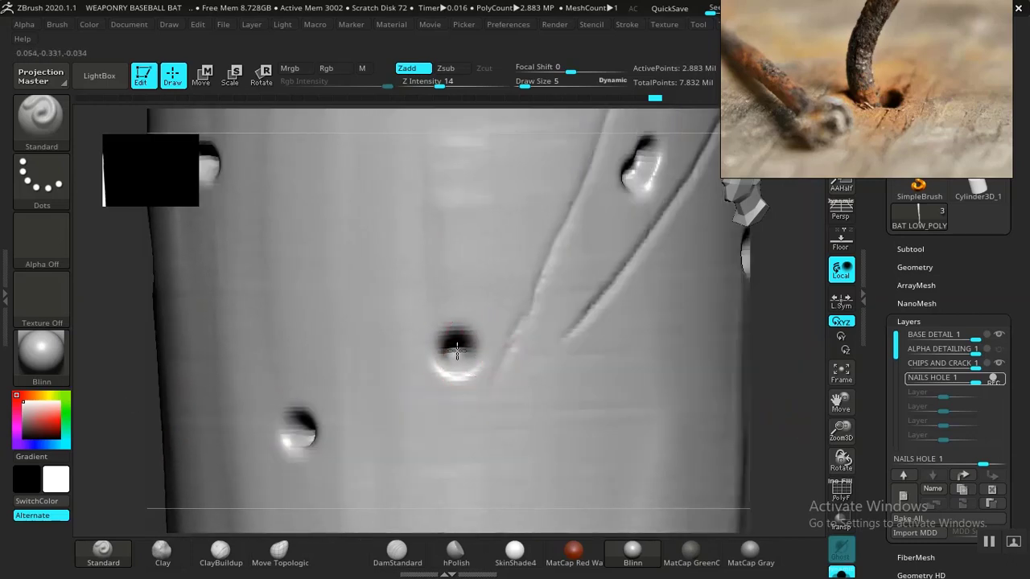
pyautogui.moveTo(775, 339)
pyautogui.mouseDown()
pyautogui.moveTo(657, 437)
pyautogui.moveTo(683, 402)
pyautogui.moveTo(635, 382)
pyautogui.mouseUp()
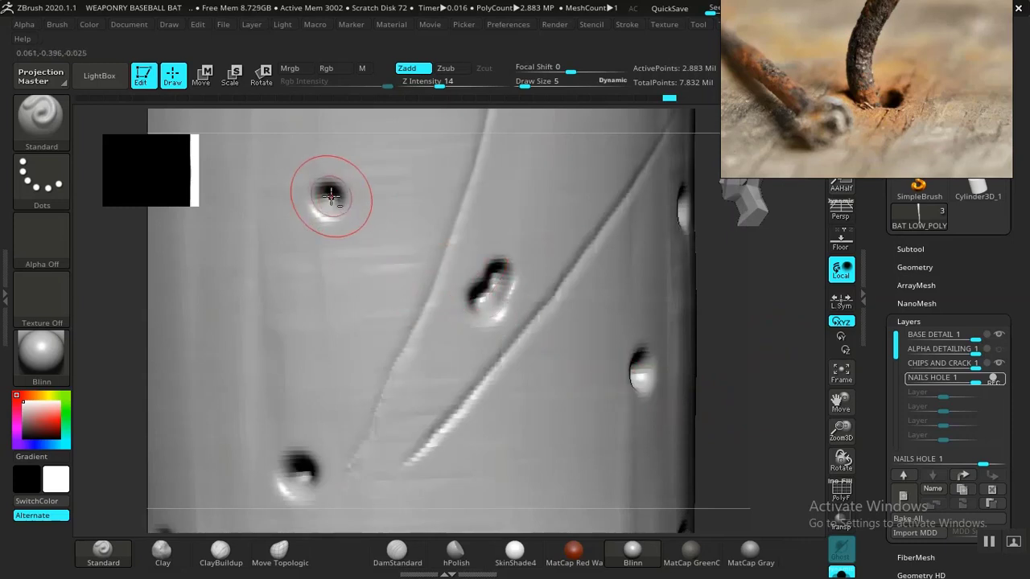
pyautogui.moveTo(744, 366); pyautogui.dragTo(685, 375)
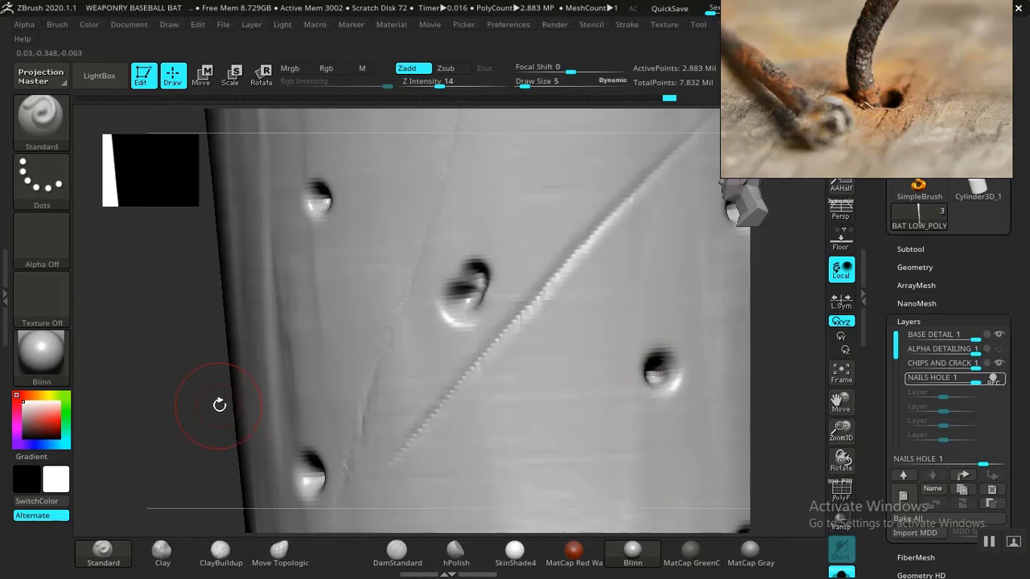
# Step: Move to another band of the bat and deepen the three neighbouring round holes on its smooth side
pyautogui.keyDown('alt'); pyautogui.moveTo(219, 404); pyautogui.dragTo(234, 321); pyautogui.keyUp('alt')
pyautogui.moveTo(346, 368); pyautogui.dragTo(395, 366)
pyautogui.keyDown('alt'); pyautogui.moveTo(722, 340); pyautogui.dragTo(560, 508); pyautogui.keyUp('alt')
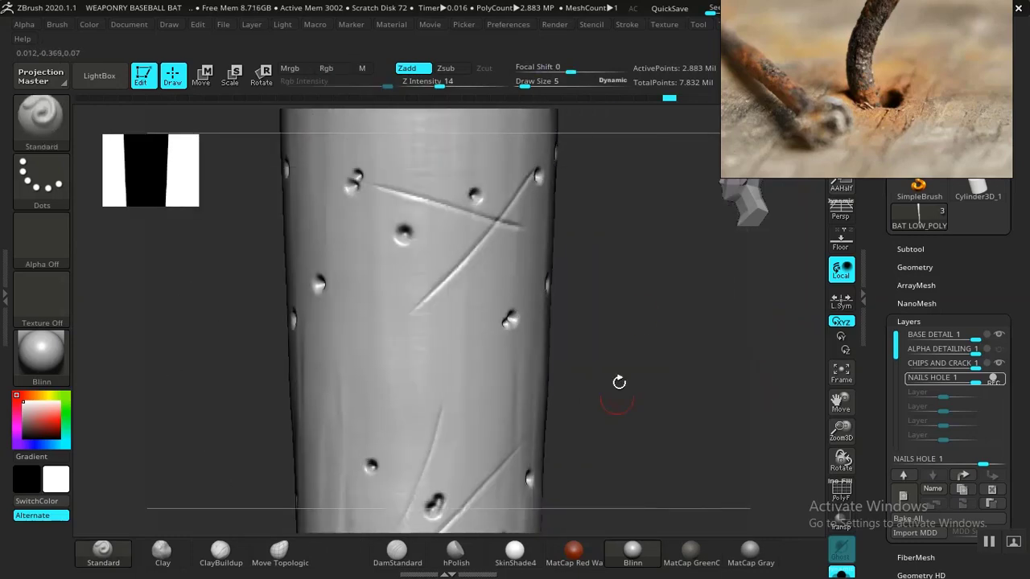
pyautogui.moveTo(619, 382)
pyautogui.mouseDown()
pyautogui.moveTo(632, 397)
pyautogui.moveTo(632, 443)
pyautogui.moveTo(651, 373)
pyautogui.moveTo(681, 379)
pyautogui.moveTo(595, 301)
pyautogui.moveTo(646, 281)
pyautogui.moveTo(678, 345)
pyautogui.moveTo(685, 271)
pyautogui.moveTo(729, 393)
pyautogui.moveTo(536, 368)
pyautogui.mouseUp()
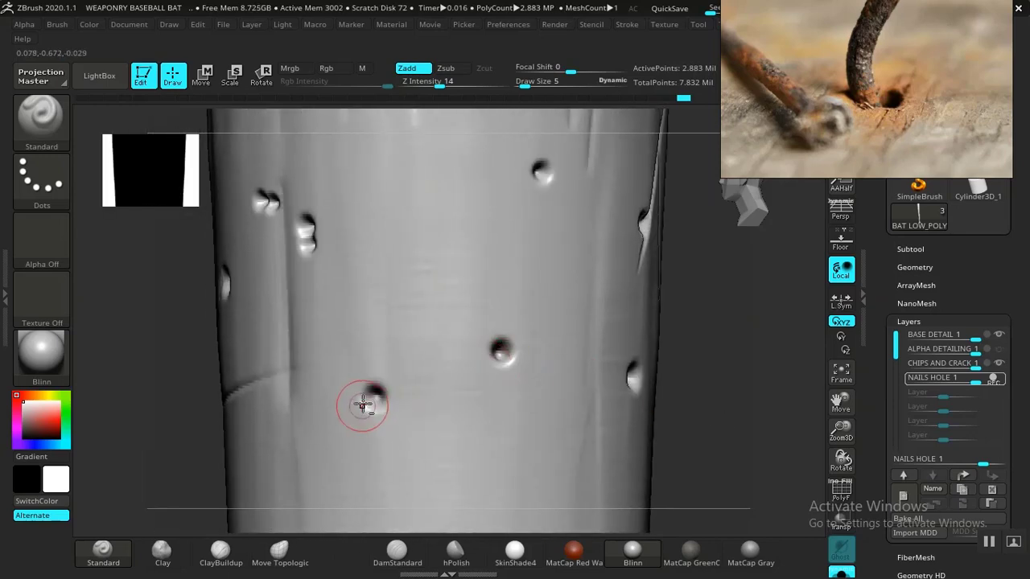
pyautogui.moveTo(373, 399); pyautogui.dragTo(374, 396)
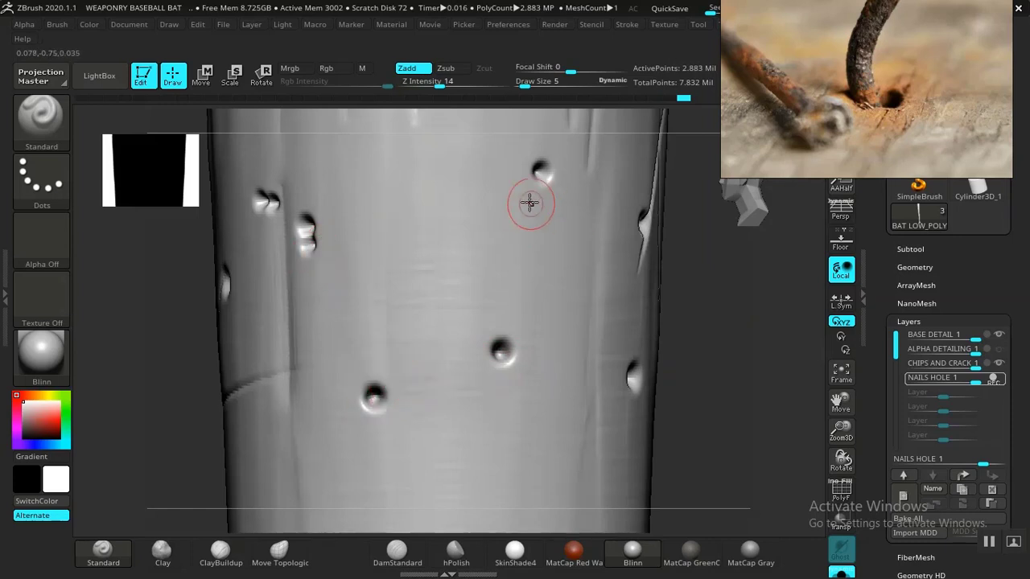
pyautogui.moveTo(753, 301)
pyautogui.mouseDown()
pyautogui.moveTo(711, 310)
pyautogui.moveTo(721, 308)
pyautogui.mouseUp()
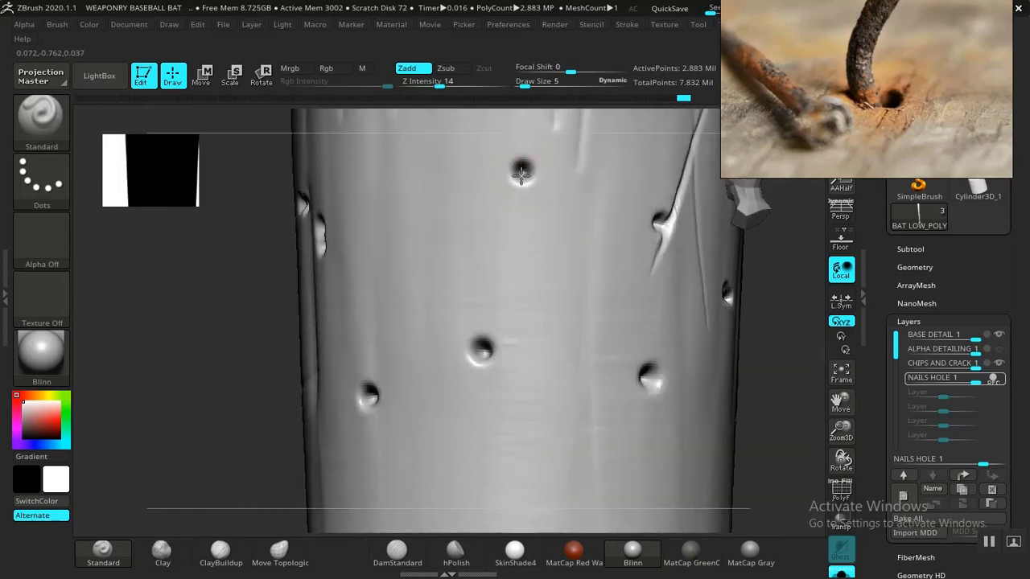
# Step: Deepen the hole at the slanted crack, the round hole below it and the oval and round holes around the side
pyautogui.keyDown('alt'); pyautogui.moveTo(235, 368); pyautogui.dragTo(89, 397); pyautogui.keyUp('alt')
pyautogui.moveTo(649, 351); pyautogui.dragTo(596, 354)
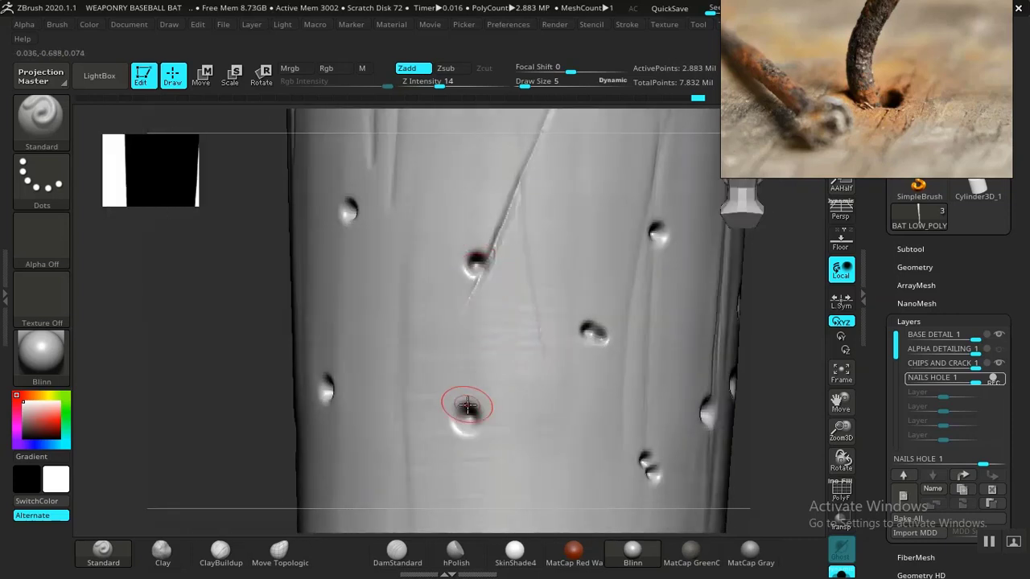
pyautogui.moveTo(468, 407); pyautogui.dragTo(470, 414)
pyautogui.moveTo(791, 339); pyautogui.dragTo(466, 411)
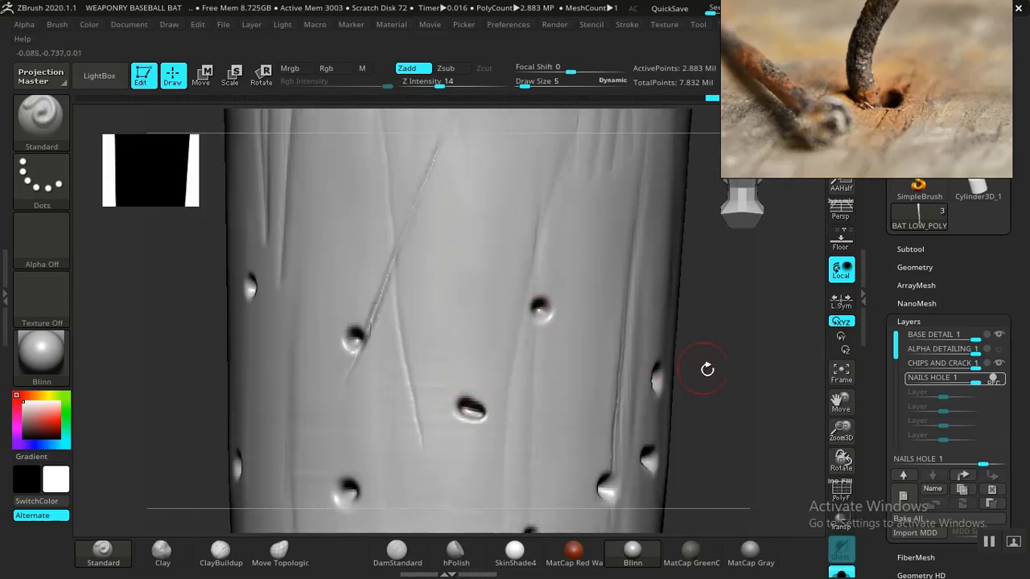
pyautogui.moveTo(707, 368); pyautogui.dragTo(555, 339)
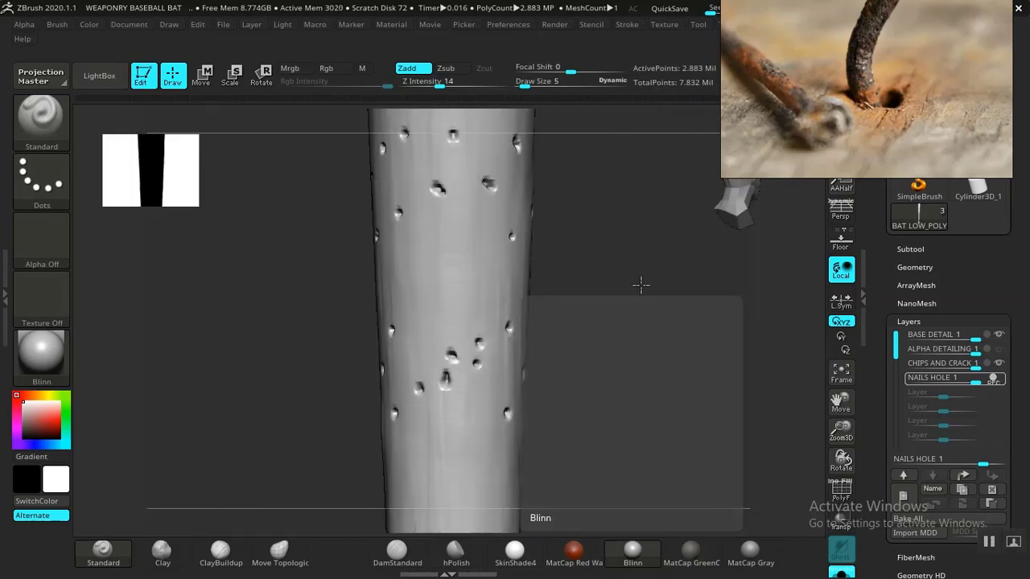
# Step: Show the nails and spiked rings around the bat again and make the ALPHA DETAILING layer visible
pyautogui.moveTo(638, 284); pyautogui.dragTo(644, 431)
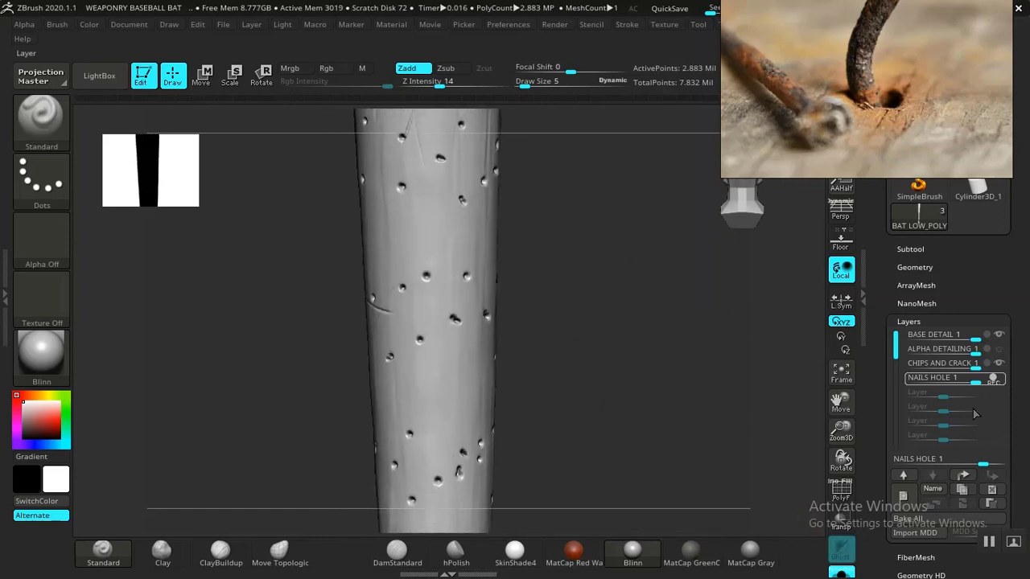
pyautogui.click(842, 573)
pyautogui.keyDown('alt'); pyautogui.moveTo(670, 381); pyautogui.dragTo(701, 376); pyautogui.keyUp('alt')
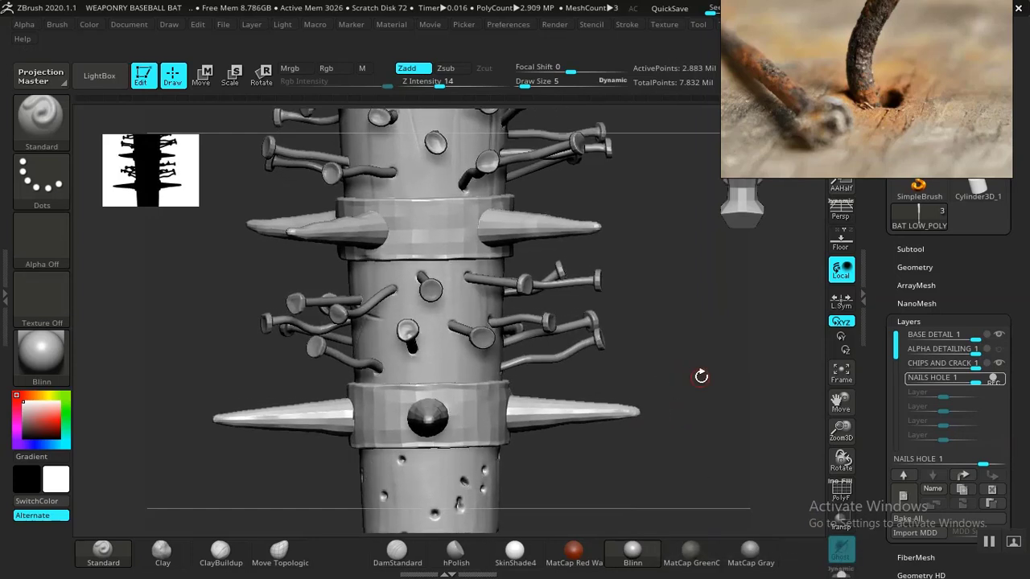
pyautogui.click(1002, 350)
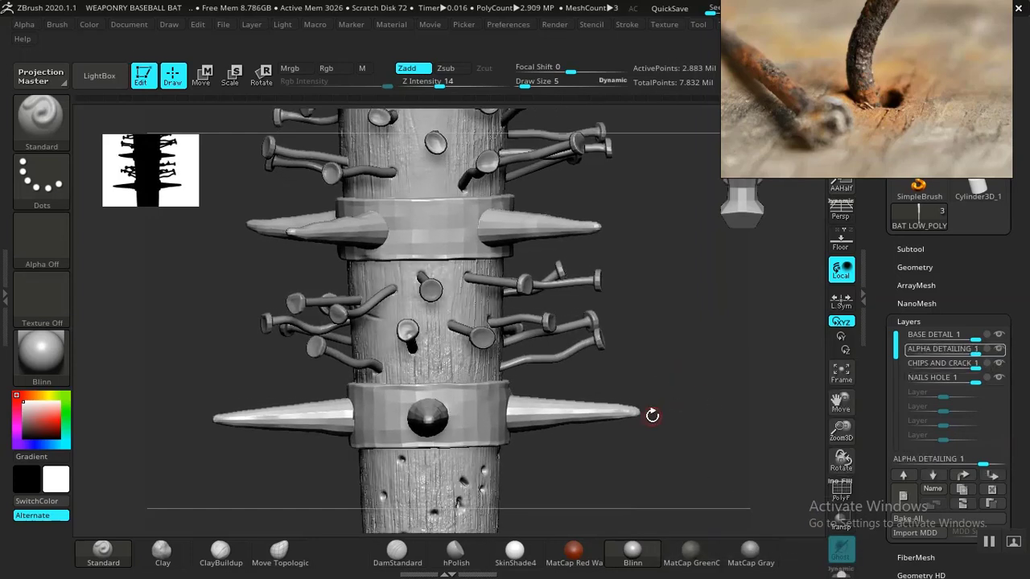
# Step: Make NAILS LOW POLY the active subtool and unhide the nails below the lowest spiked ring
pyautogui.keyDown('alt'); pyautogui.moveTo(618, 485); pyautogui.dragTo(612, 325); pyautogui.keyUp('alt')
pyautogui.moveTo(645, 372)
pyautogui.mouseDown()
pyautogui.moveTo(712, 405)
pyautogui.moveTo(693, 445)
pyautogui.mouseUp()
pyautogui.moveTo(794, 462); pyautogui.dragTo(646, 324)
pyautogui.press('f')
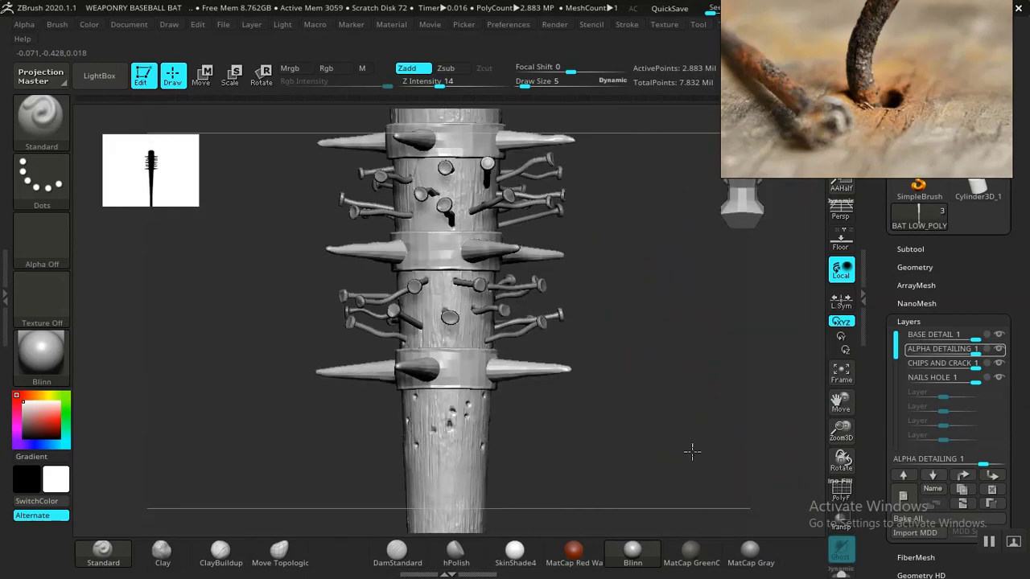
pyautogui.moveTo(692, 452); pyautogui.dragTo(603, 368)
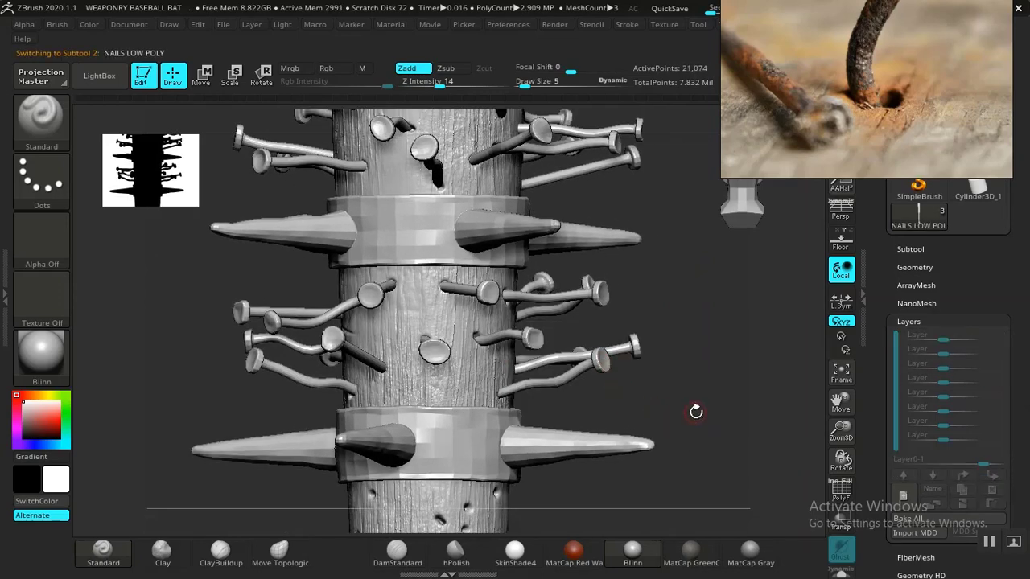
pyautogui.moveTo(696, 403); pyautogui.dragTo(696, 436)
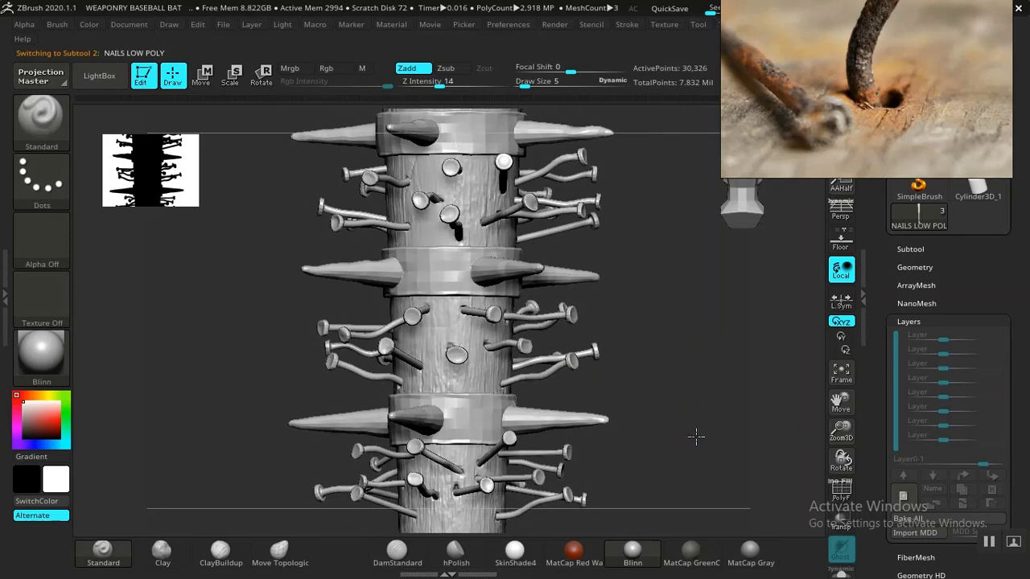